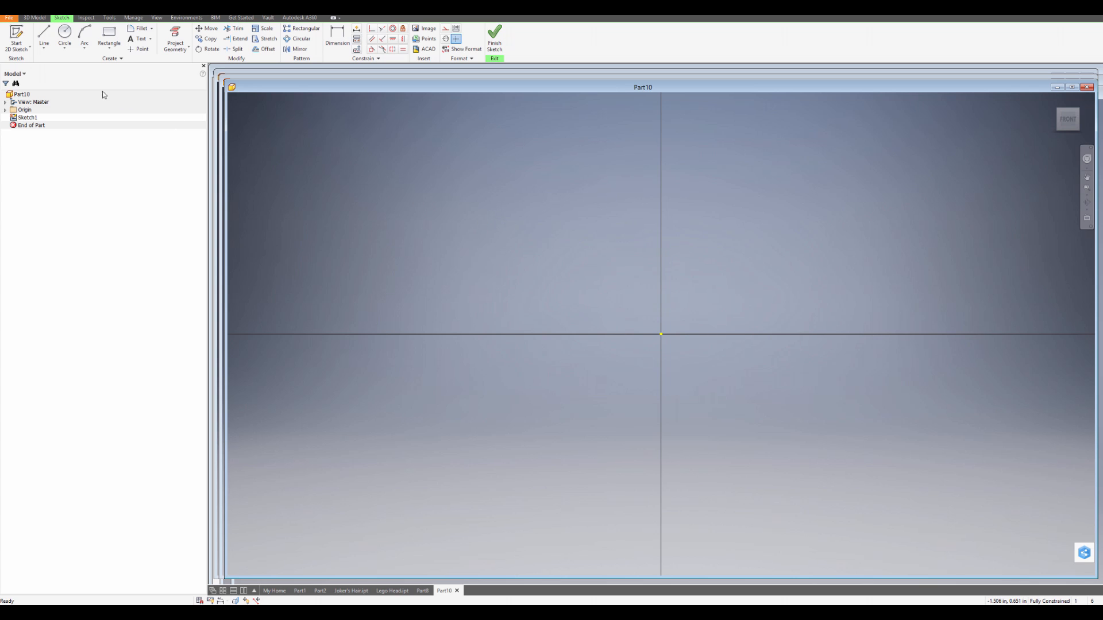
# Step: Sketch a horizontal rectangle about 1.38 in wide above the origin
pyautogui.click(109, 36)
pyautogui.click(452, 224)
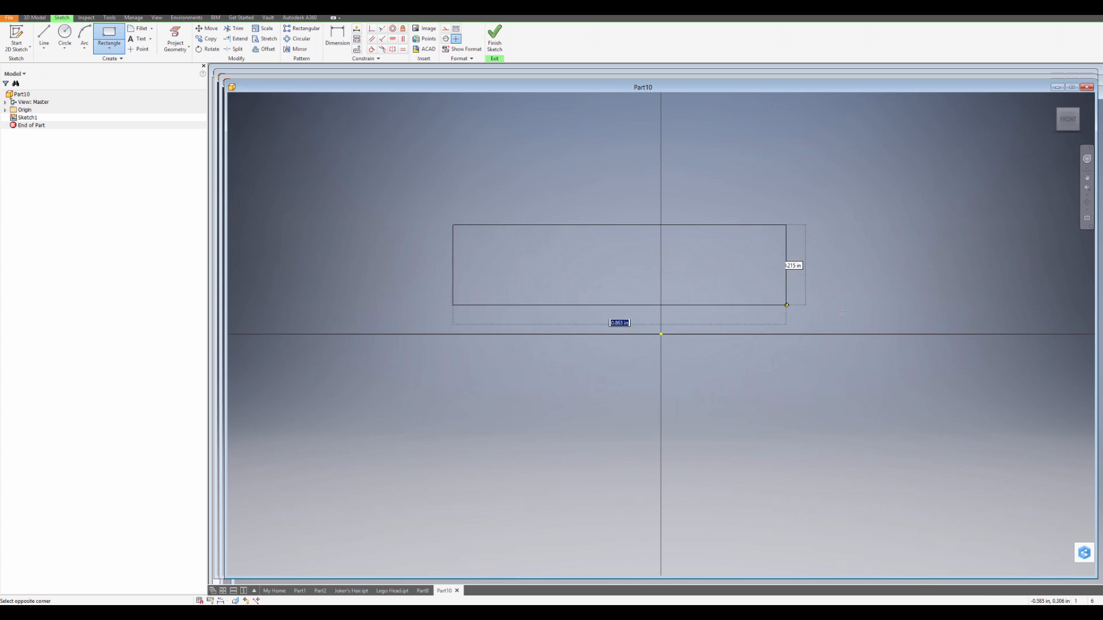
pyautogui.click(942, 298)
pyautogui.moveTo(911, 350); pyautogui.dragTo(888, 341, button='middle')
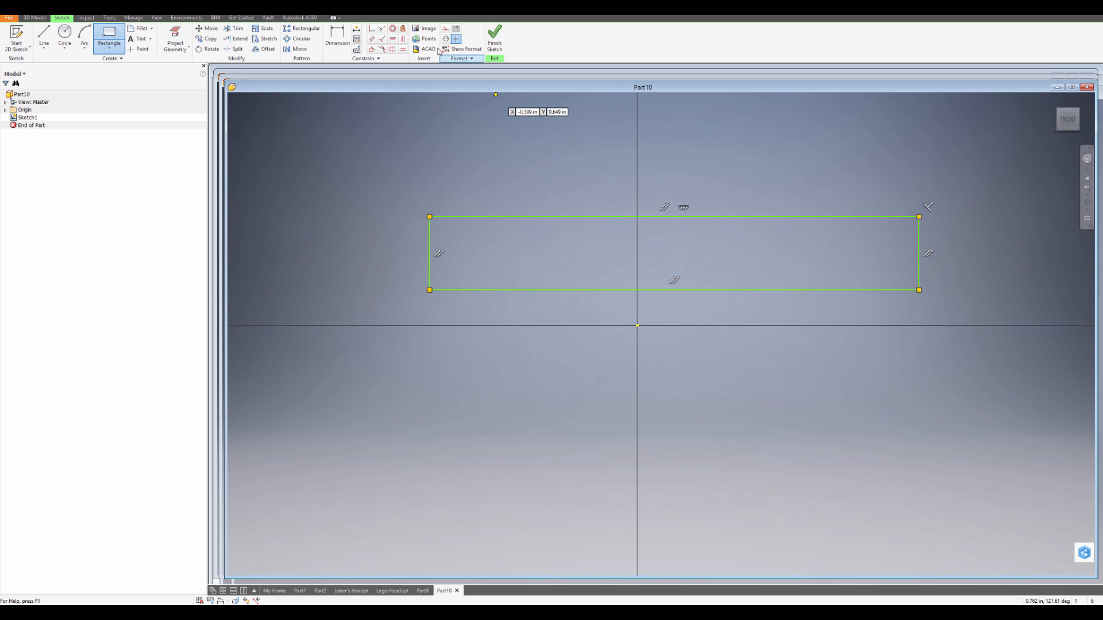
# Step: Dimension the rectangle's top edge and set its width to 5.8 in
pyautogui.click(337, 37)
pyautogui.click(640, 217)
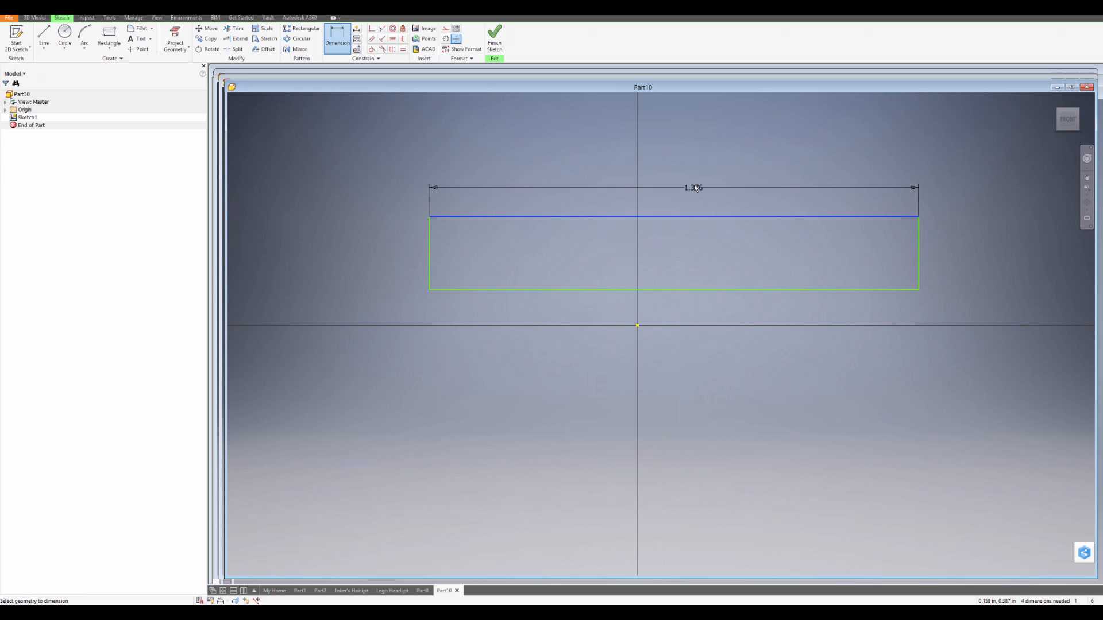
pyautogui.click(690, 174)
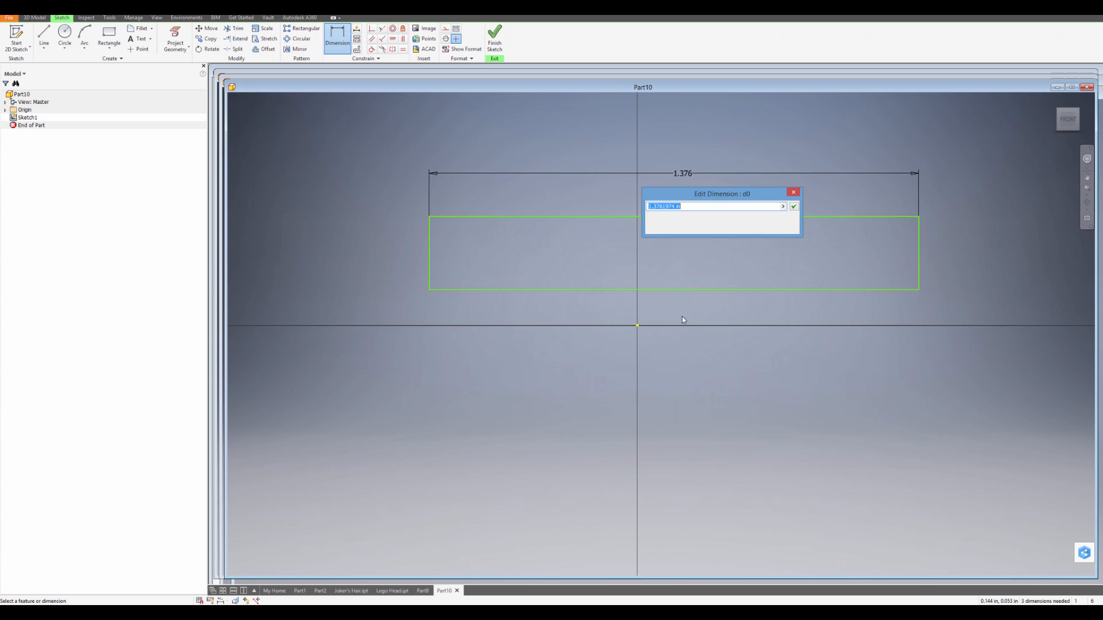
pyautogui.write('5.8')
pyautogui.press('Return')
pyautogui.scroll(10, 678, 313)
pyautogui.scroll(-5, 679, 313)
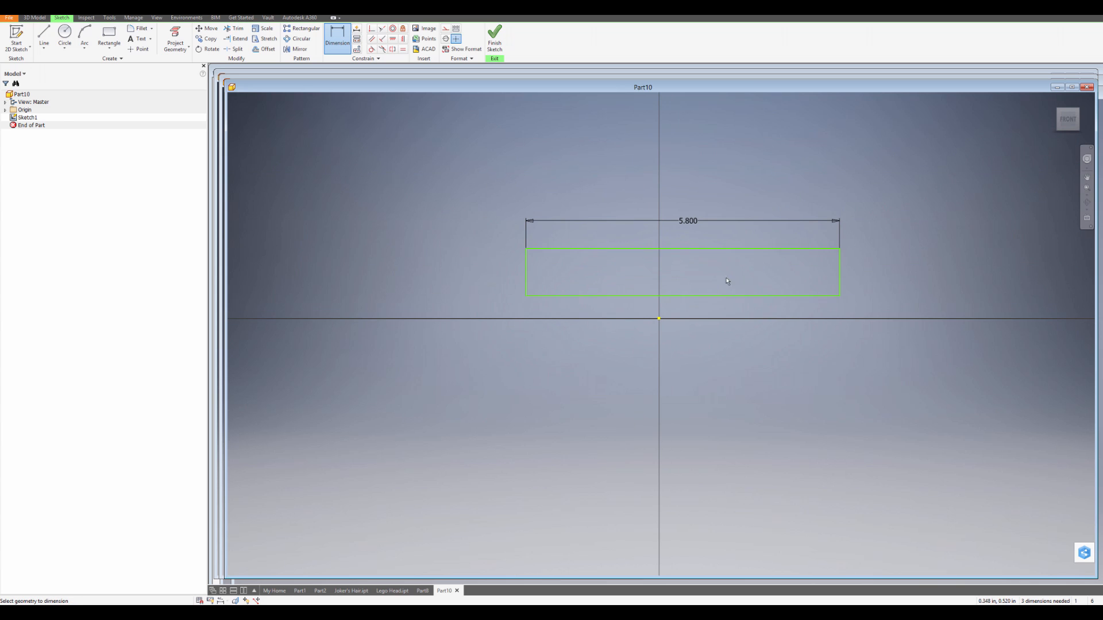
# Step: Dimension the rectangle's vertical side and set its height to 0.8 in
pyautogui.click(842, 278)
pyautogui.click(859, 269)
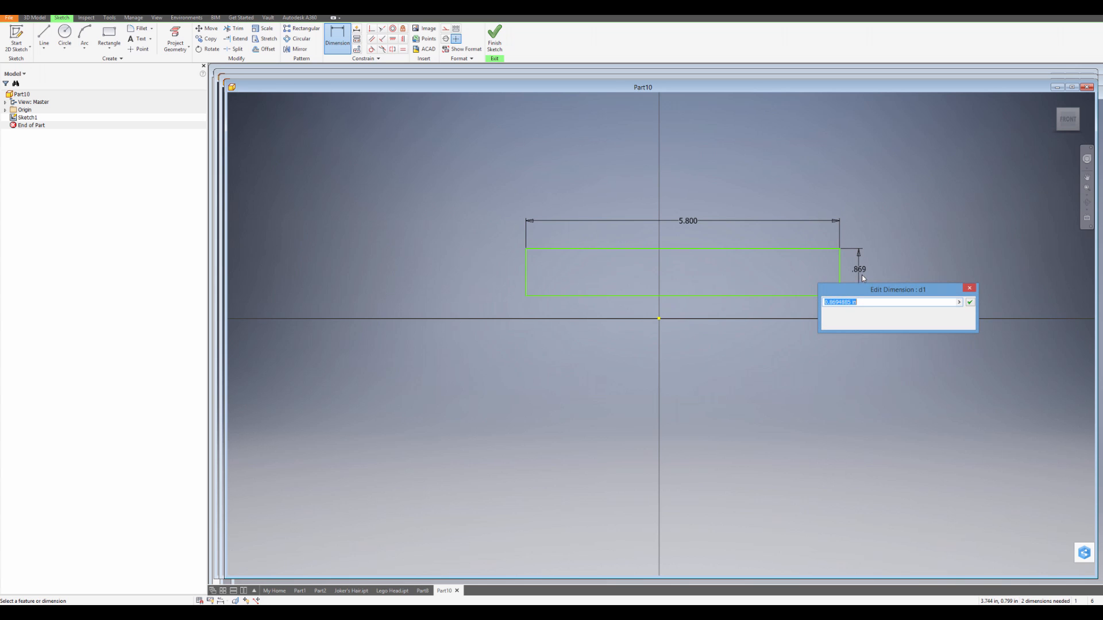
pyautogui.write('.8')
pyautogui.press('Return')
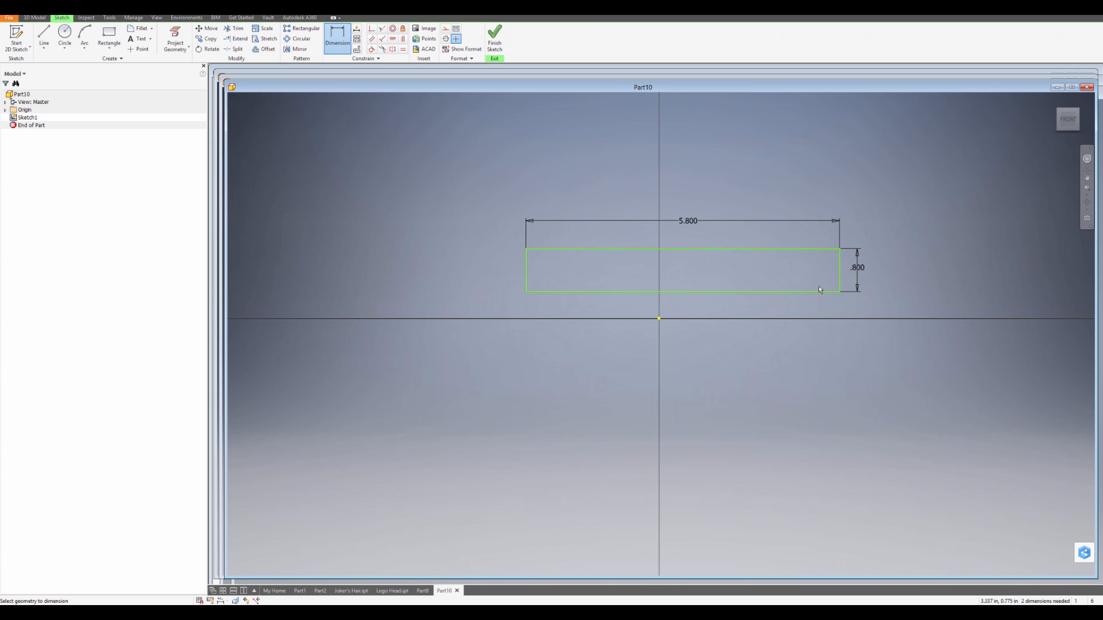
# Step: Finish the sketch and extrude the rectangle 2.6 in into a solid block
pyautogui.click(497, 49)
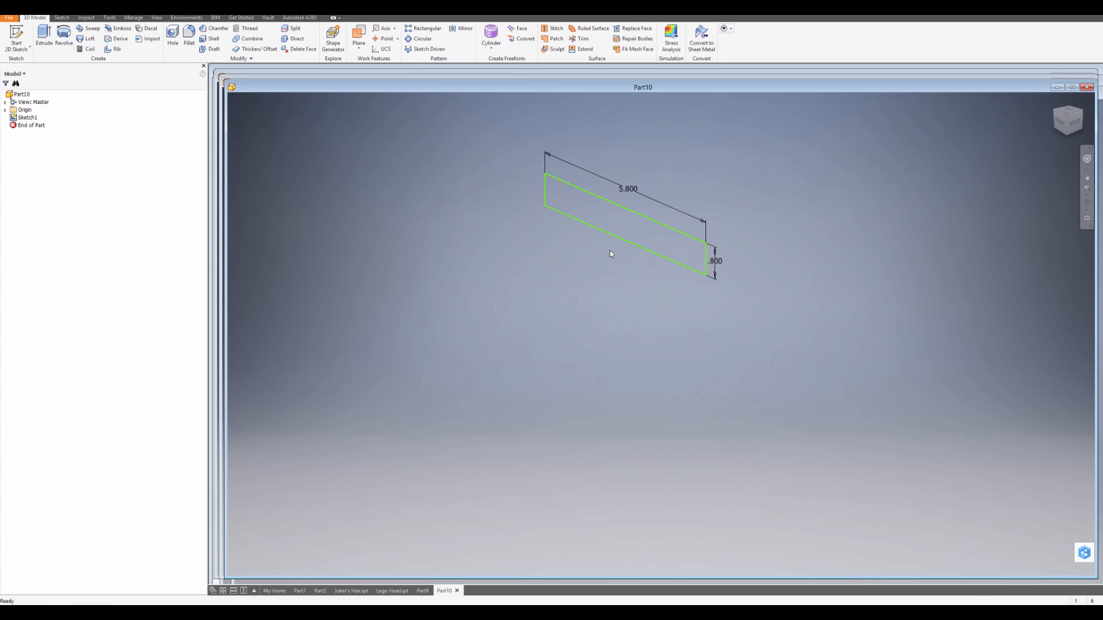
pyautogui.click(43, 36)
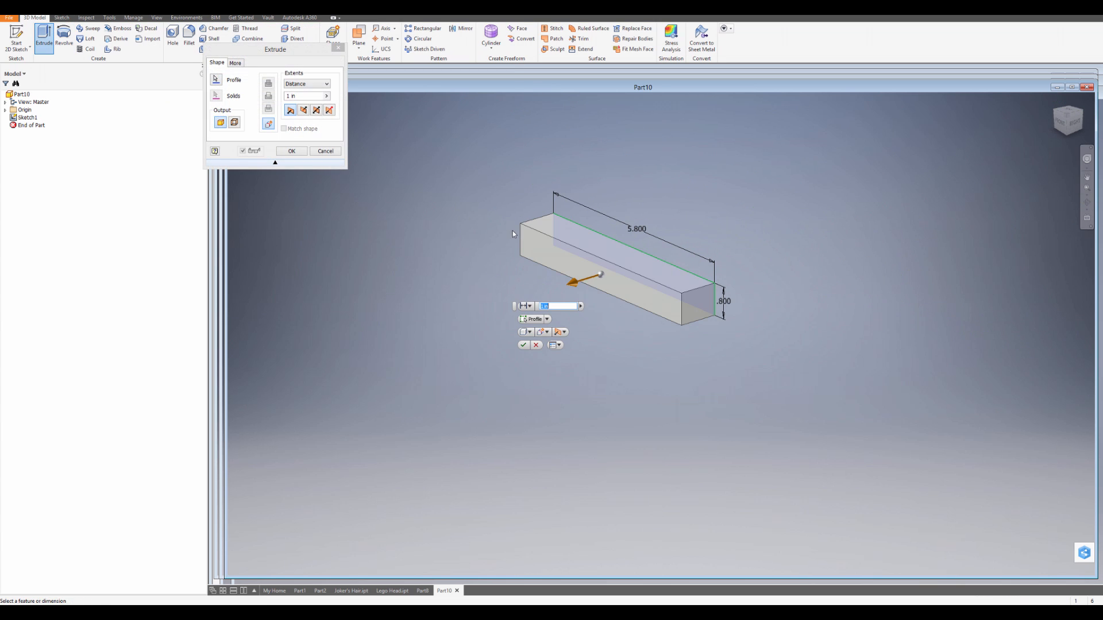
pyautogui.write('2.6')
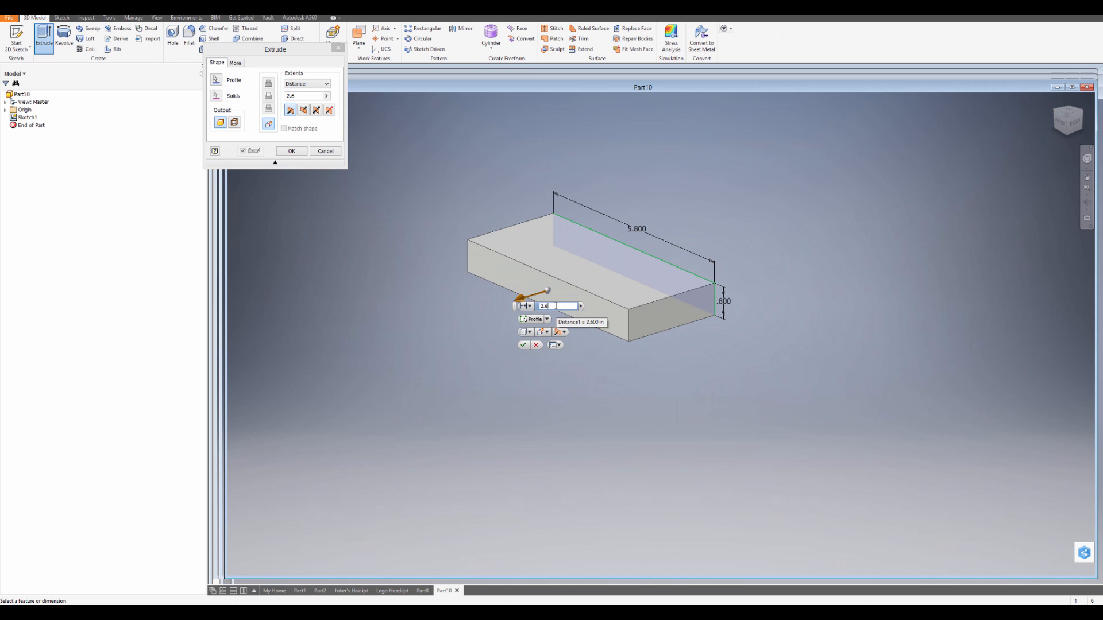
pyautogui.click(523, 345)
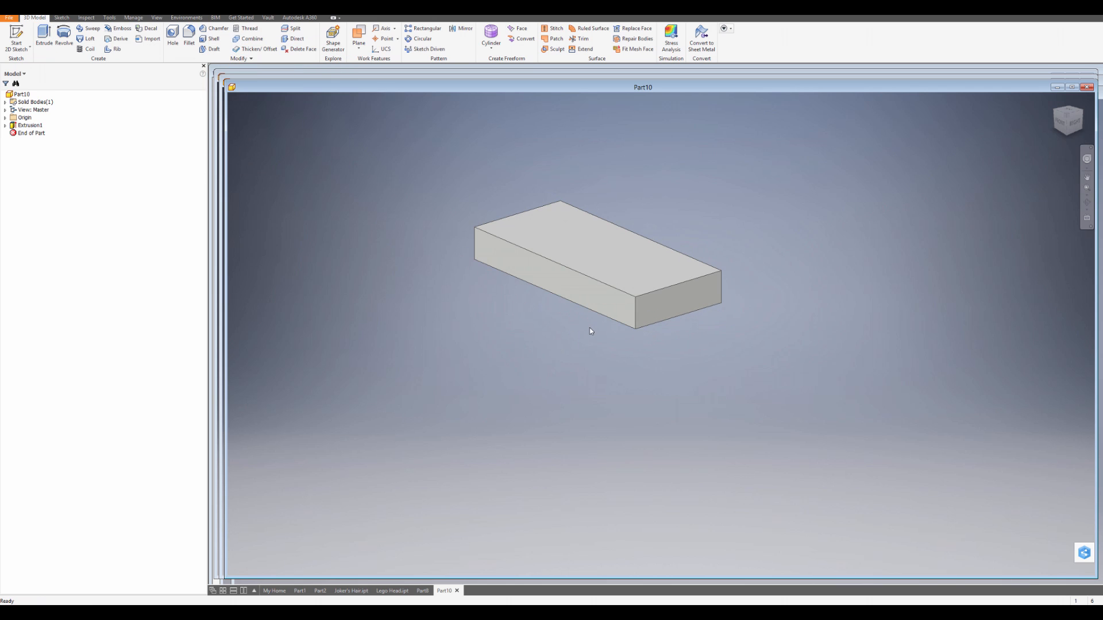
# Step: Start a 2D sketch on a new work plane offset -5.8/2 in from the block's small end face, through its middle
pyautogui.keyDown('shift'); pyautogui.moveTo(564, 303); pyautogui.dragTo(679, 301, button='middle'); pyautogui.keyUp('shift')
pyautogui.scroll(3, 678, 299)
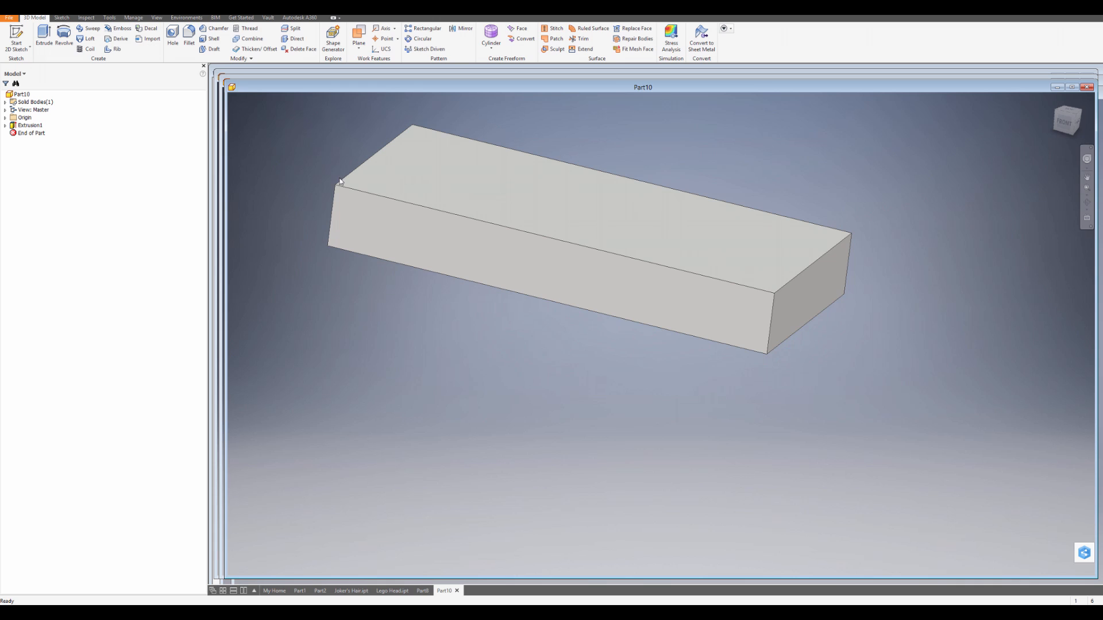
pyautogui.click(13, 33)
pyautogui.press('Escape')
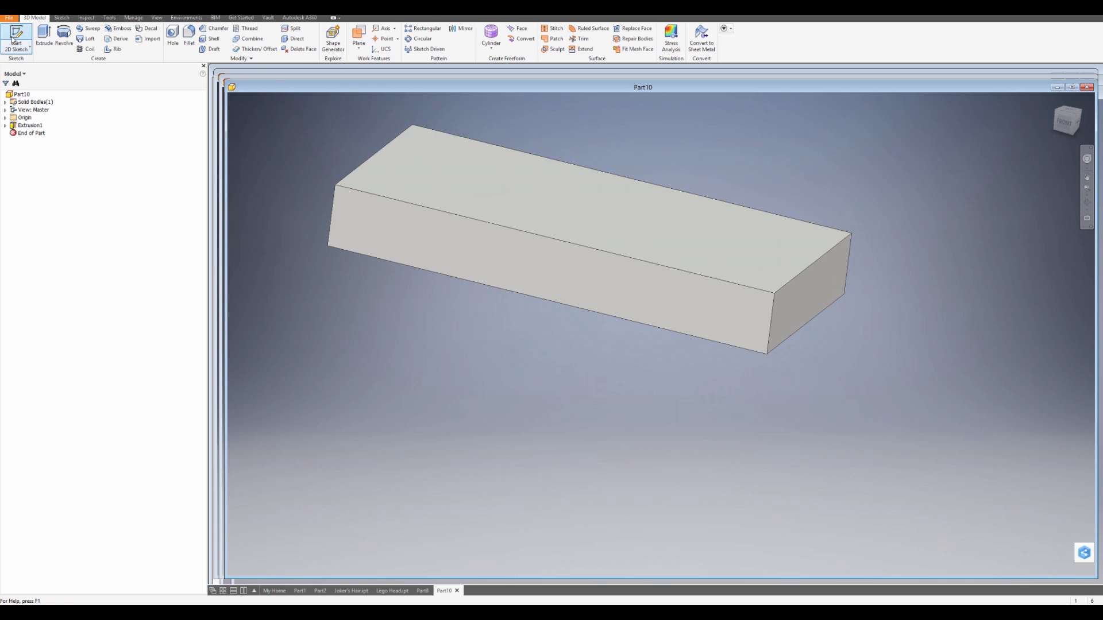
pyautogui.click(15, 33)
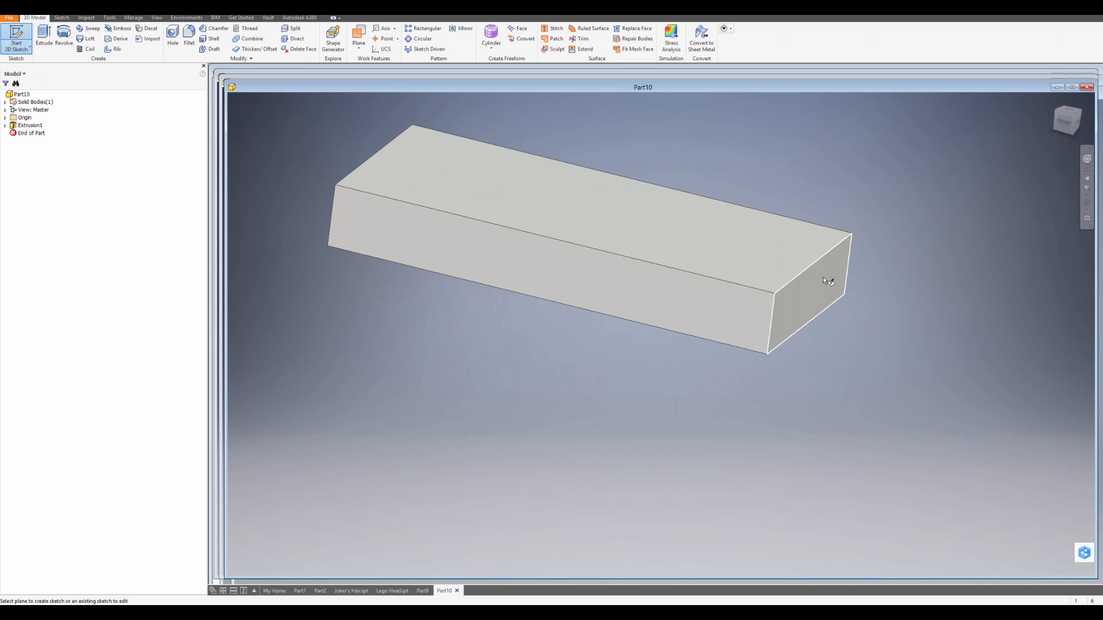
pyautogui.moveTo(822, 277); pyautogui.dragTo(622, 236)
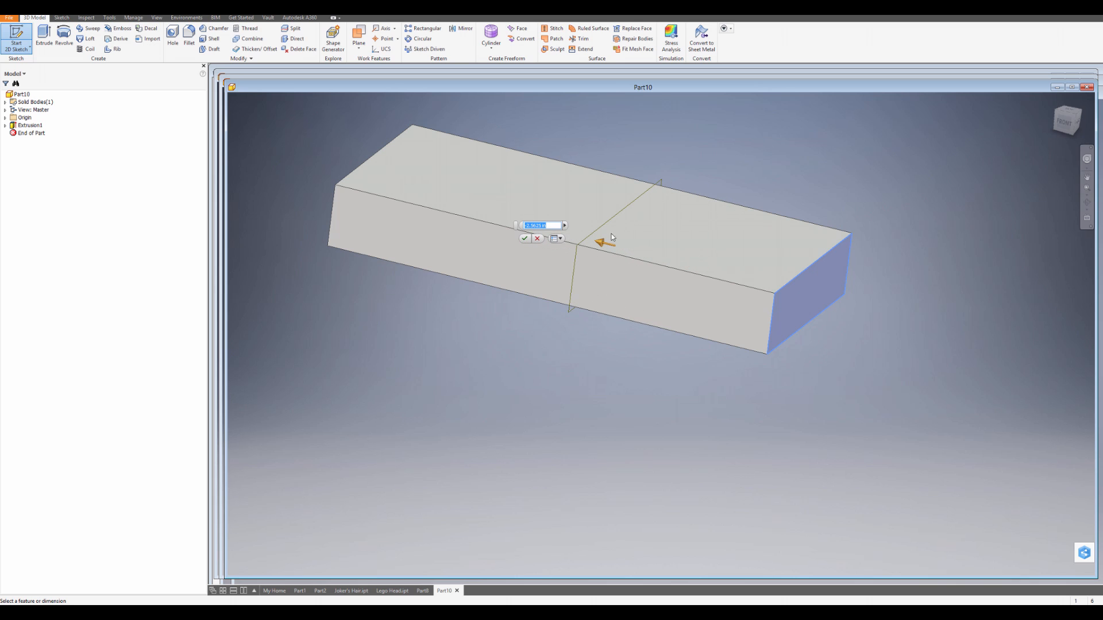
pyautogui.write('-5.8/2')
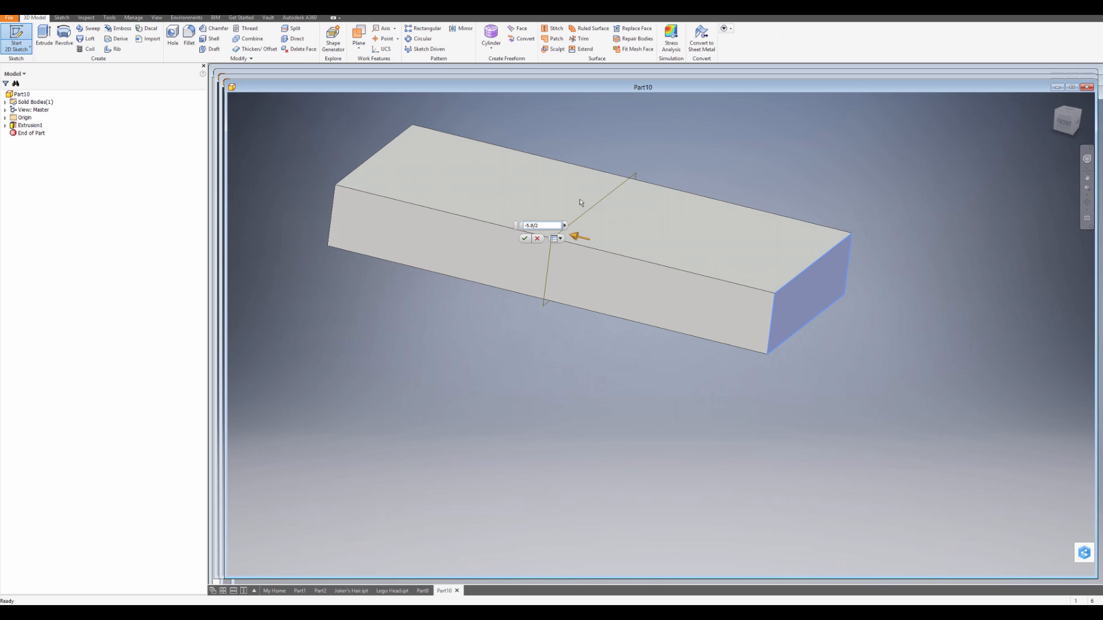
pyautogui.click(523, 238)
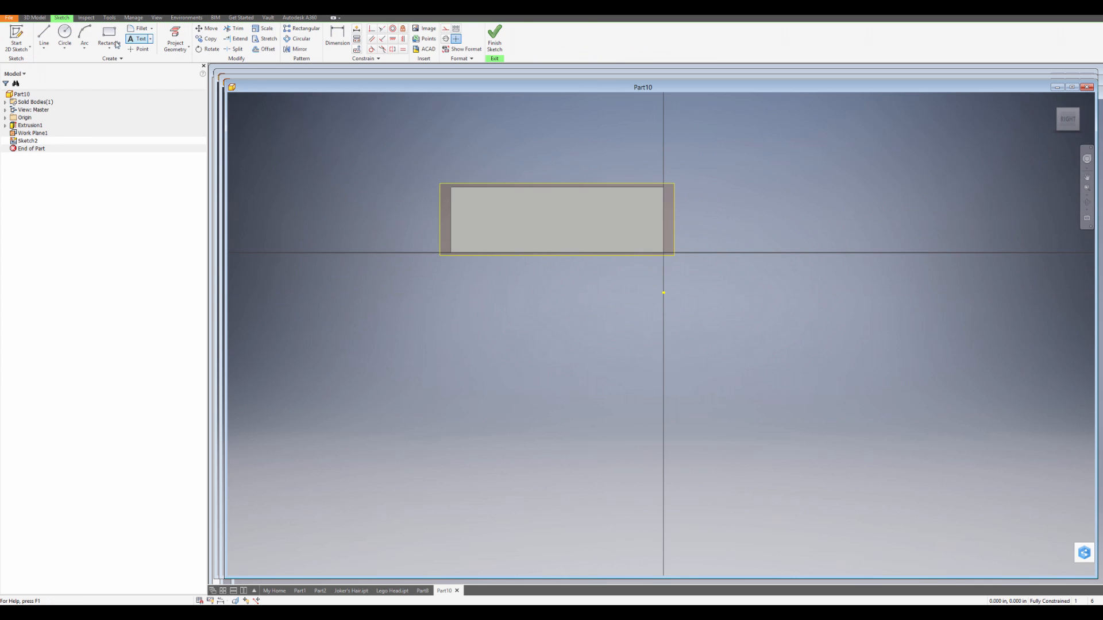
# Step: Sketch a circle 2.6 in in diameter, centred below the block's rectangular outline
pyautogui.click(64, 35)
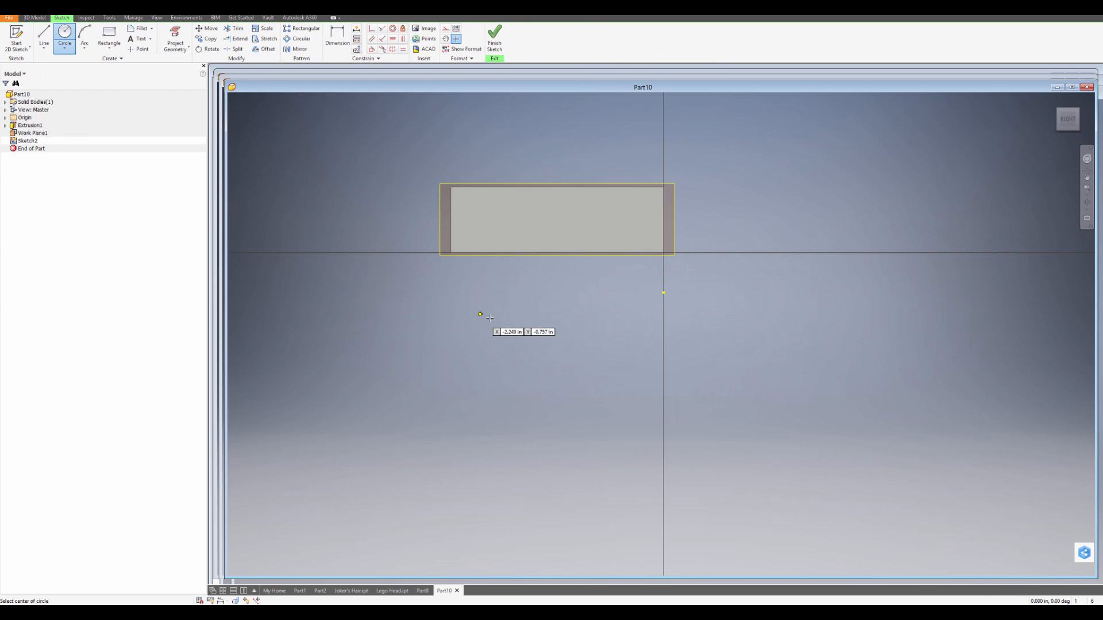
pyautogui.click(555, 316)
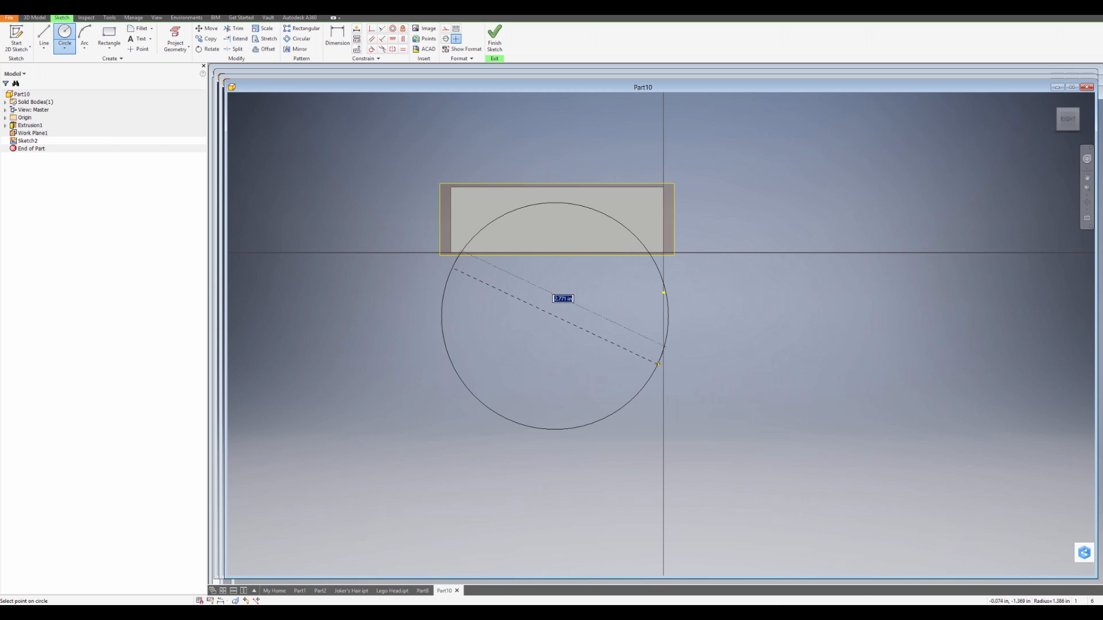
pyautogui.write('2.6')
pyautogui.press('Return')
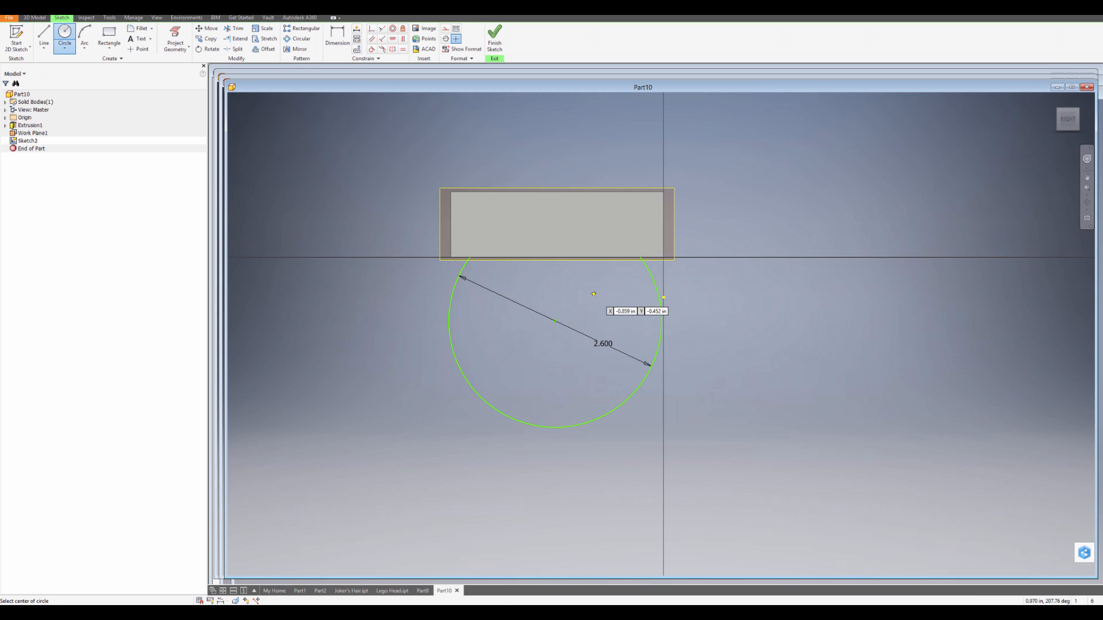
pyautogui.press('Escape')
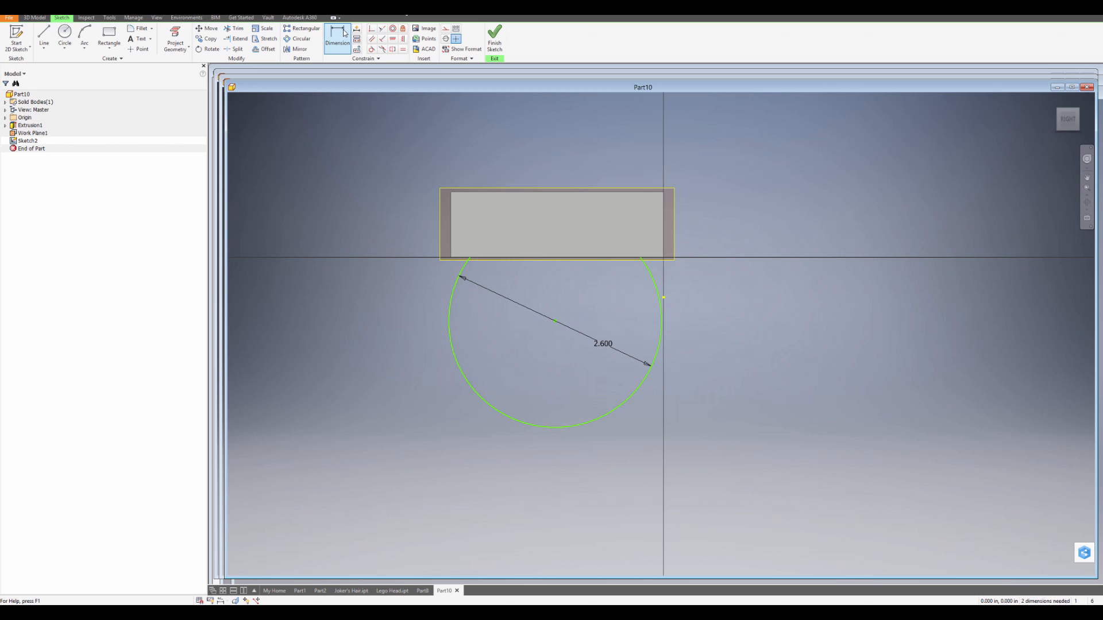
# Step: Dimension the vertical distance from the block's top edge to the circle's centre as 1.75 in
pyautogui.click(339, 35)
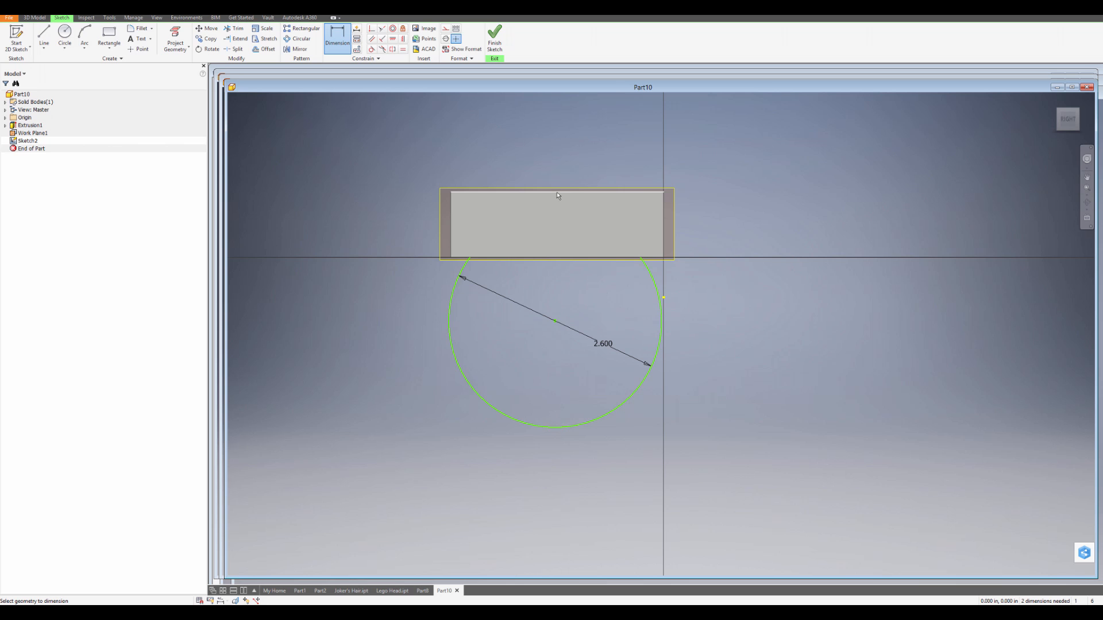
pyautogui.click(527, 198)
pyautogui.click(555, 321)
pyautogui.click(721, 269)
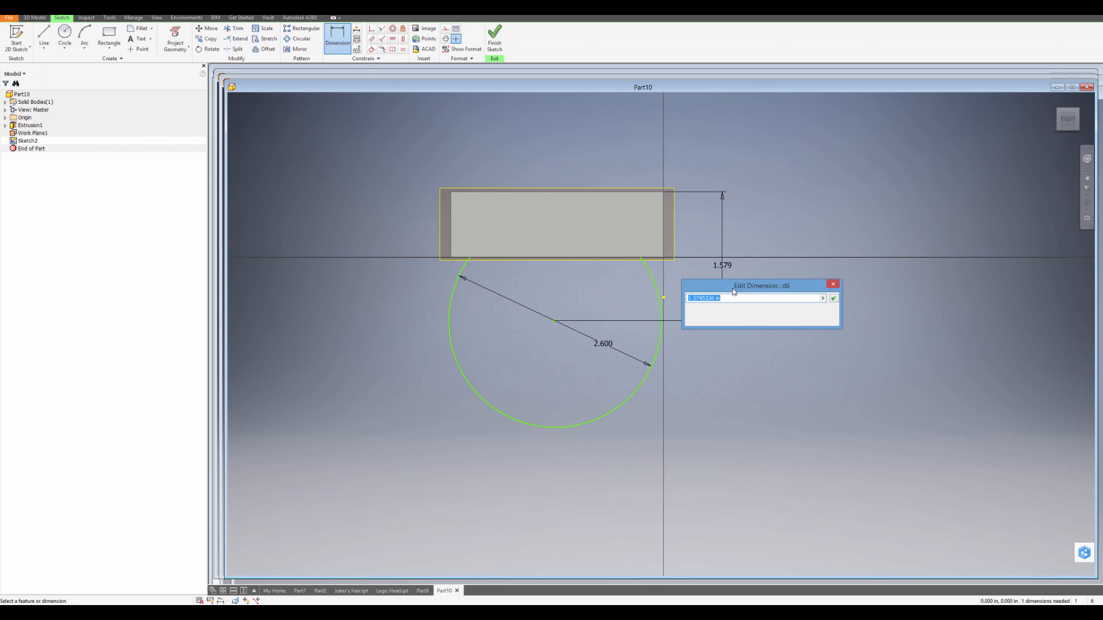
pyautogui.write('1.75')
pyautogui.press('Return')
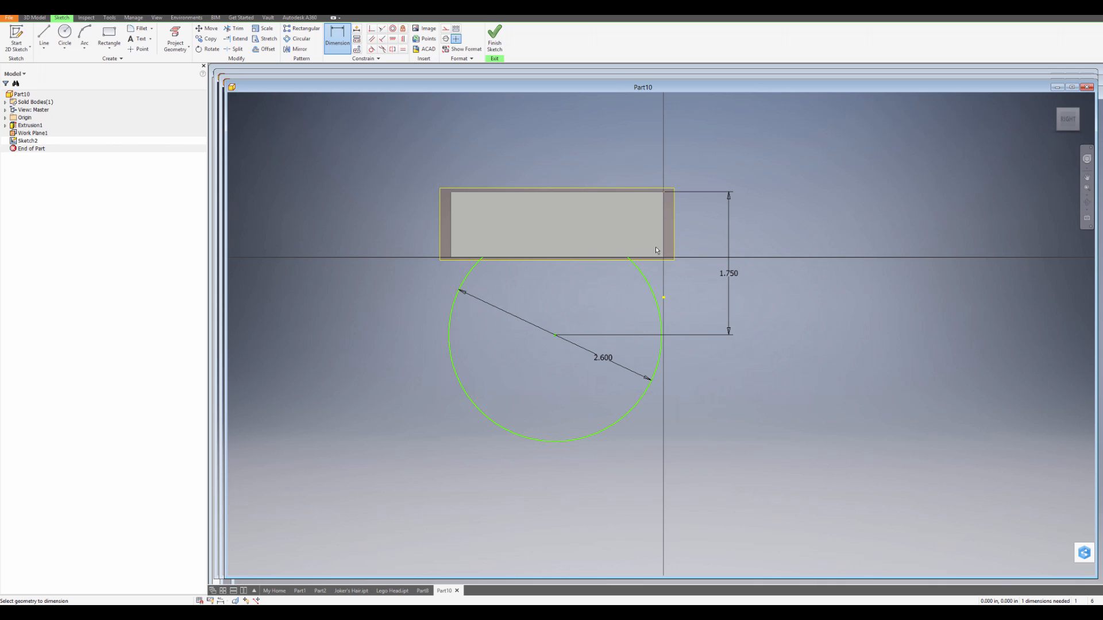
# Step: Dimension the horizontal distance from the block's side edge to the circle's centre as 2.6/2 in
pyautogui.click(663, 239)
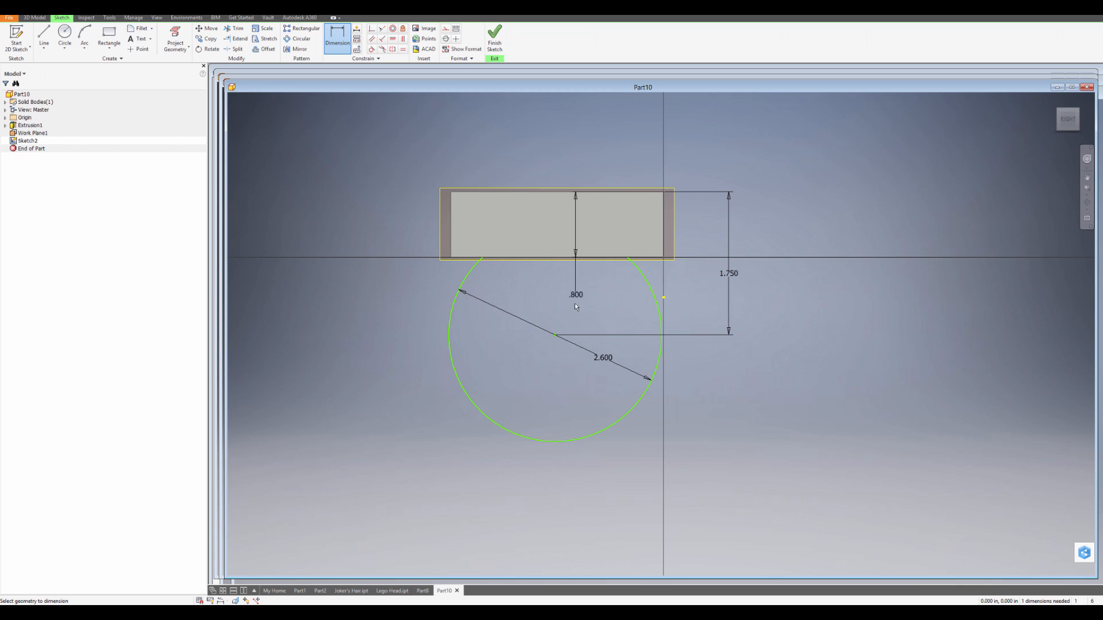
pyautogui.click(555, 336)
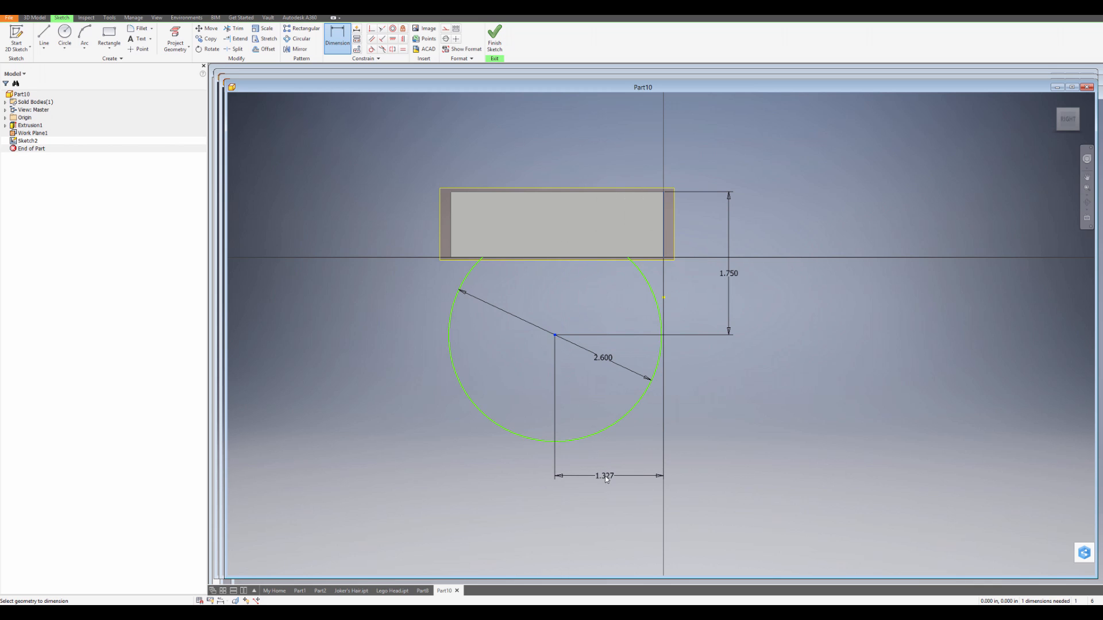
pyautogui.click(609, 476)
pyautogui.write('2.6')
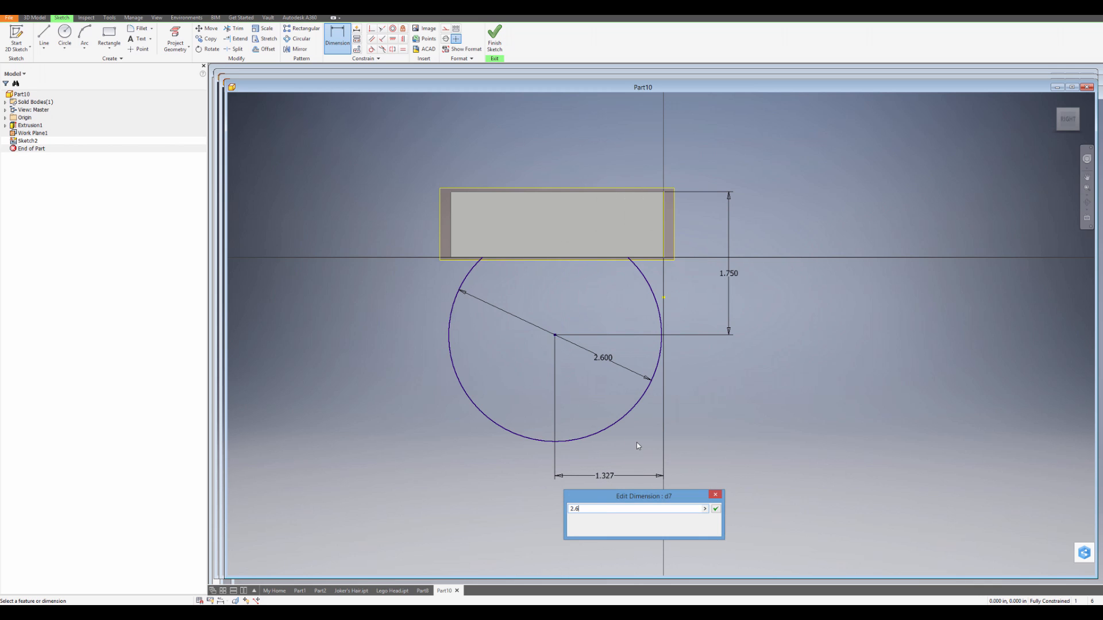
pyautogui.write('/2')
pyautogui.press('Return')
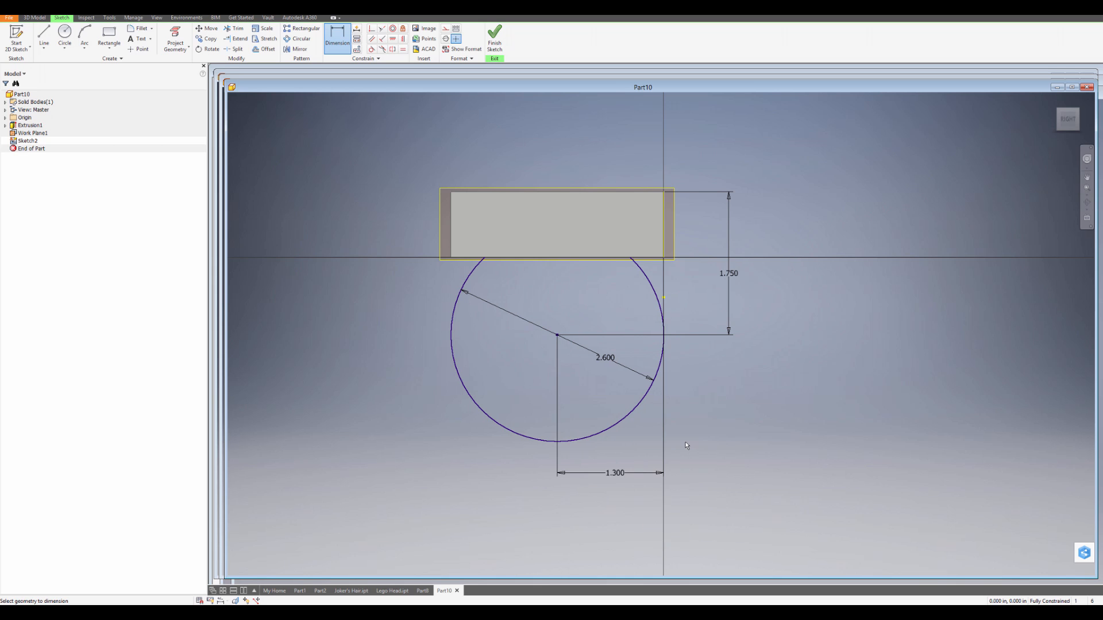
# Step: Finish the sketch and extrude the circle 0.4 in symmetrically about the middle work plane, joined to the block
pyautogui.click(495, 36)
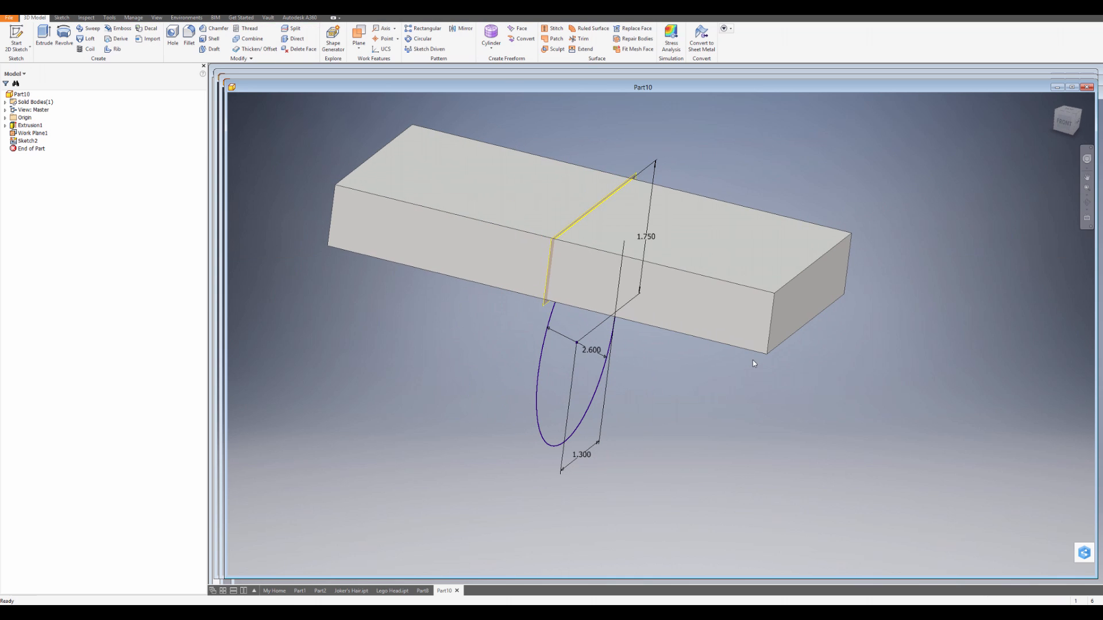
pyautogui.click(44, 37)
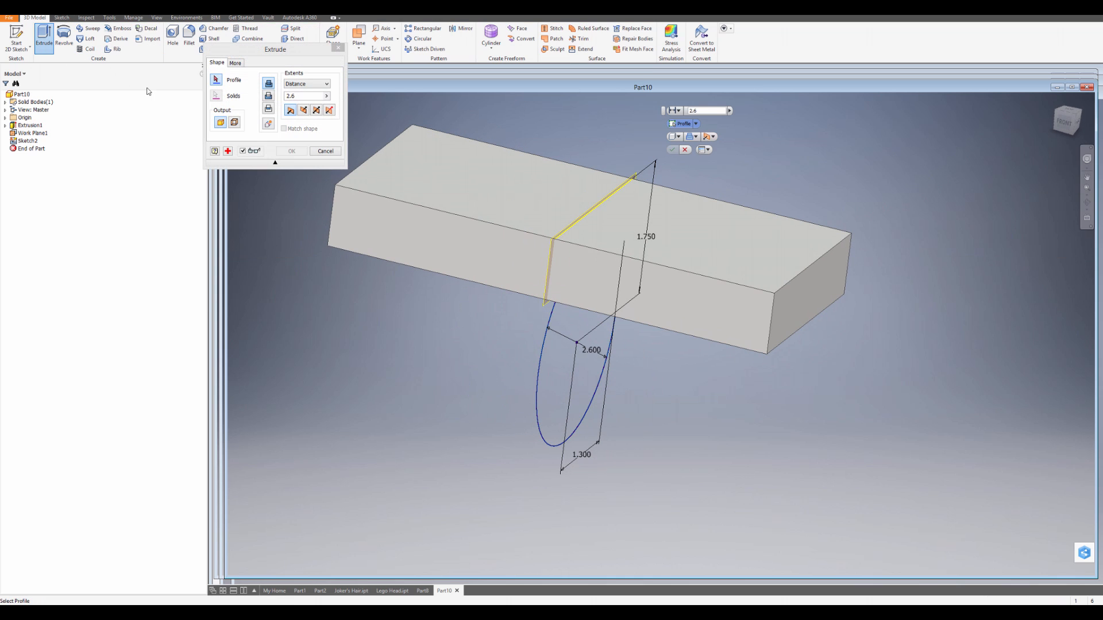
pyautogui.click(554, 370)
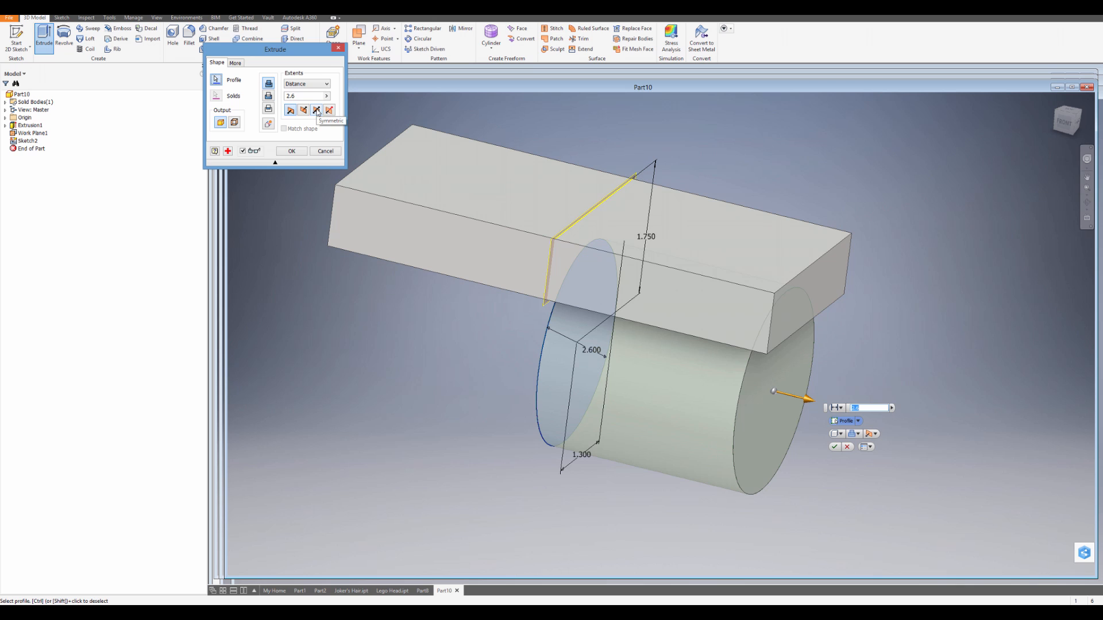
pyautogui.click(316, 111)
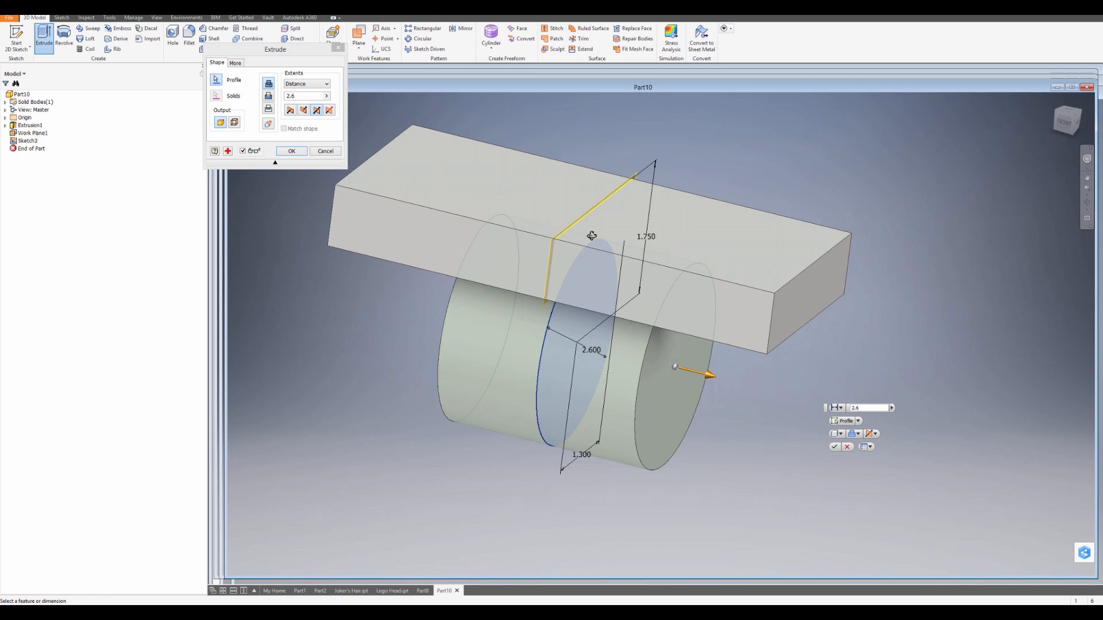
pyautogui.keyDown('shift'); pyautogui.moveTo(585, 234); pyautogui.dragTo(615, 225, button='middle'); pyautogui.keyUp('shift')
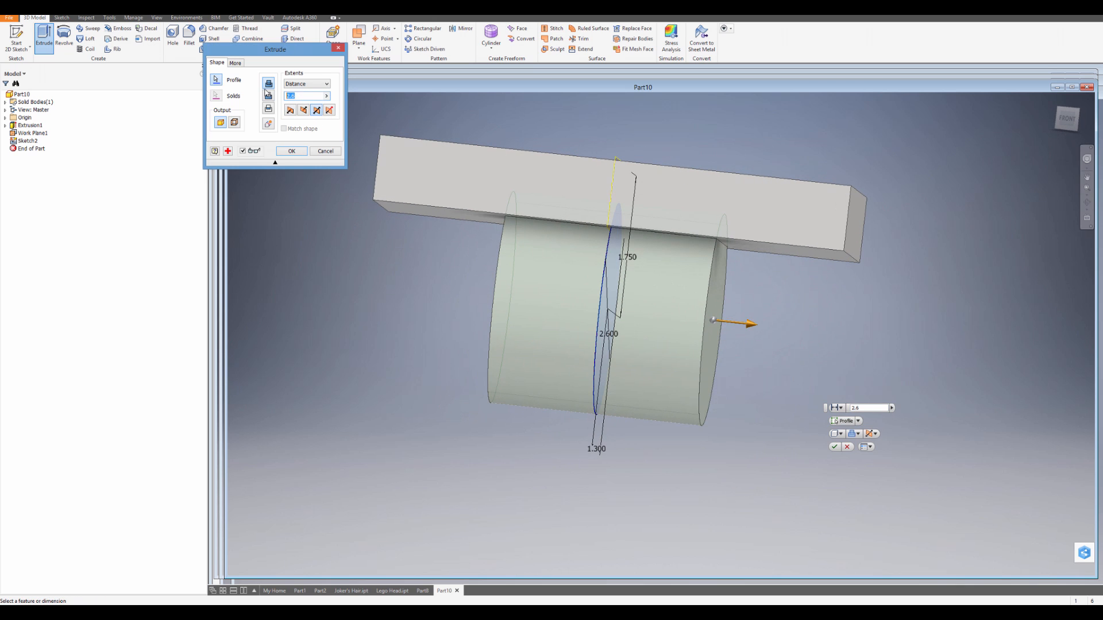
pyautogui.press('BackSpace')
pyautogui.write('.4')
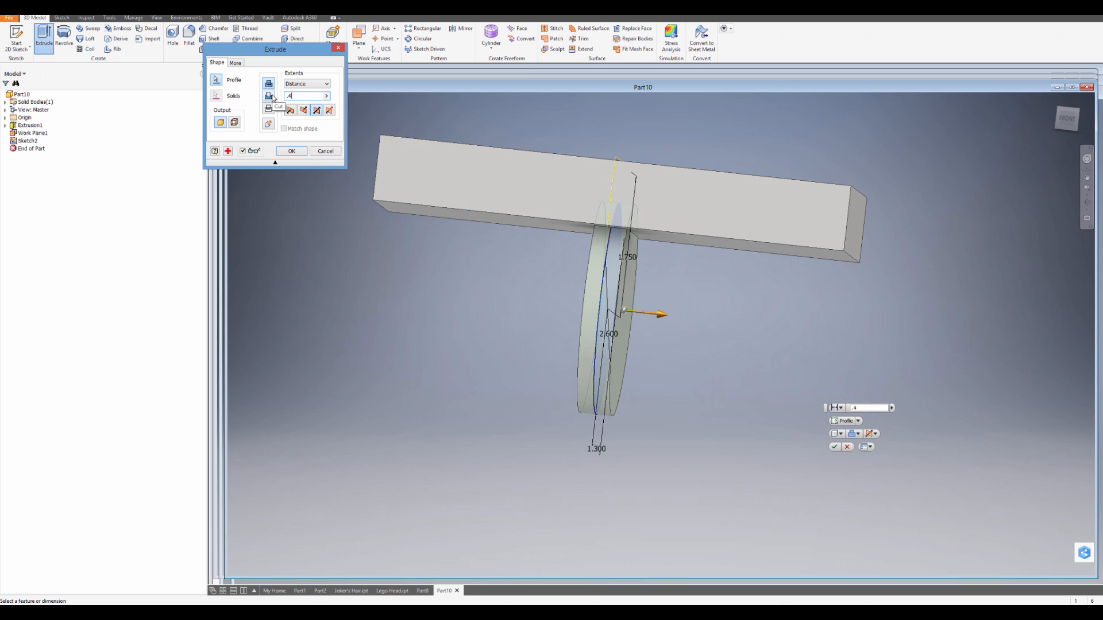
pyautogui.keyDown('shift'); pyautogui.moveTo(390, 202); pyautogui.dragTo(450, 263, button='middle'); pyautogui.keyUp('shift')
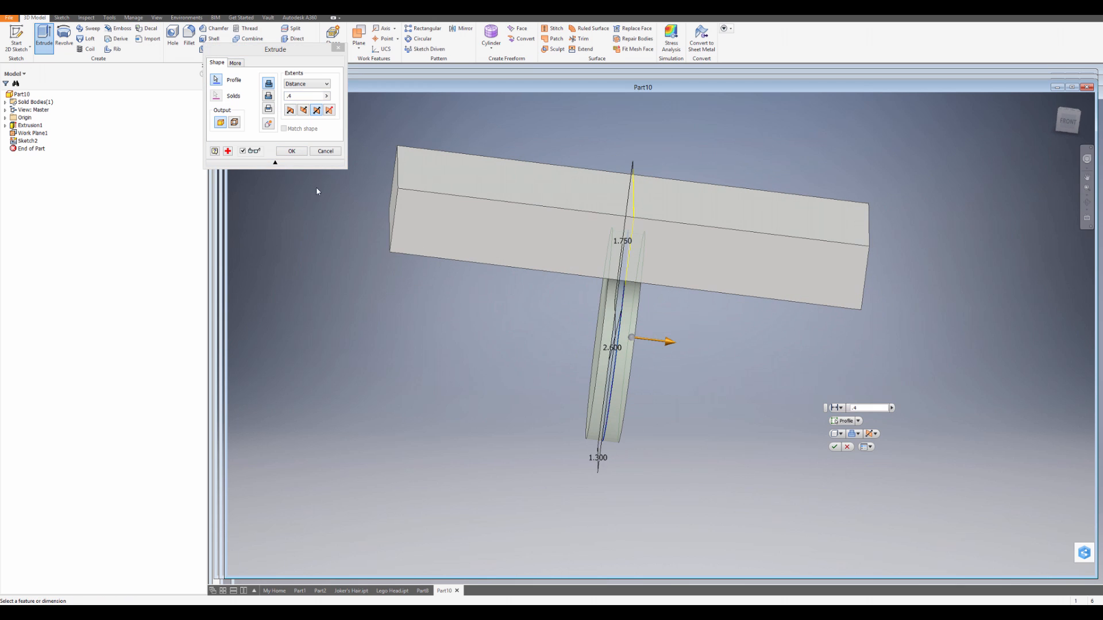
pyautogui.click(291, 151)
# Step: Start a 2D sketch on the disc's flat face and project that face's outline into it
pyautogui.moveTo(450, 263)
pyautogui.keyDown('shift'); pyautogui.mouseDown(button='middle')
pyautogui.moveTo(608, 308)
pyautogui.moveTo(516, 308)
pyautogui.moveTo(696, 318)
pyautogui.moveTo(633, 317)
pyautogui.moveTo(664, 341)
pyautogui.moveTo(710, 333)
pyautogui.moveTo(584, 329)
pyautogui.moveTo(598, 318)
pyautogui.mouseUp(button='middle'); pyautogui.keyUp('shift')
pyautogui.press('s')
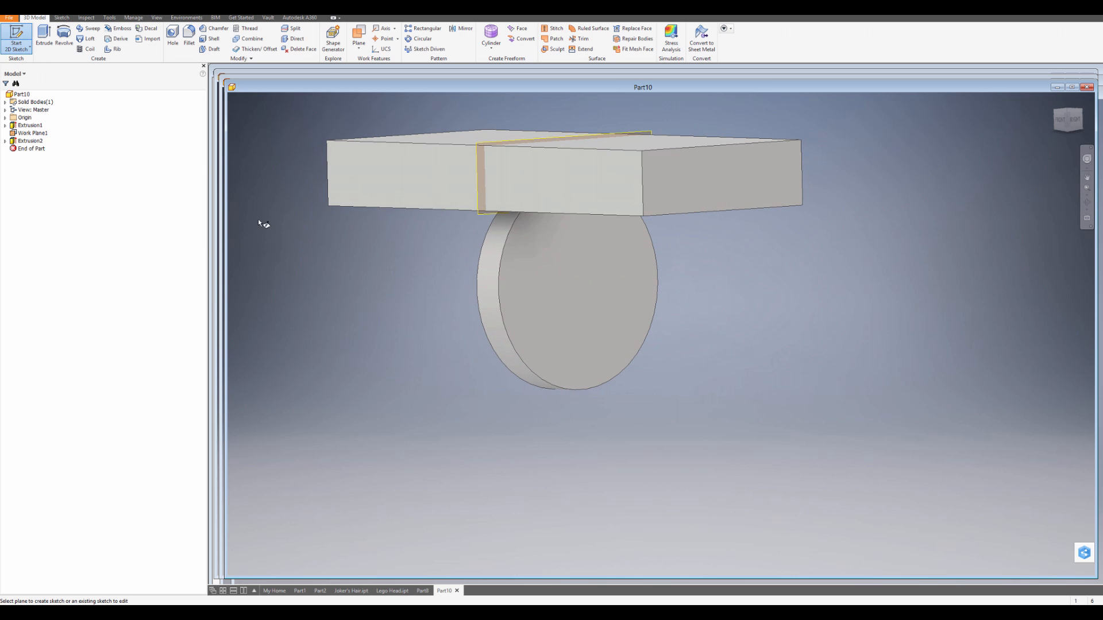
pyautogui.click(581, 293)
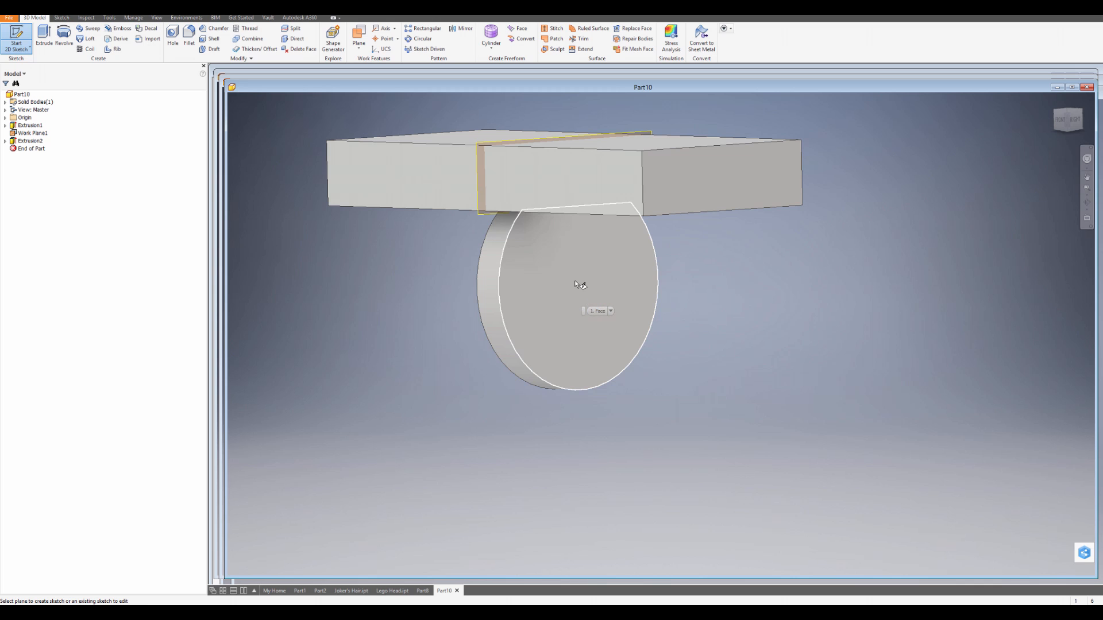
pyautogui.scroll(-4, 531, 378)
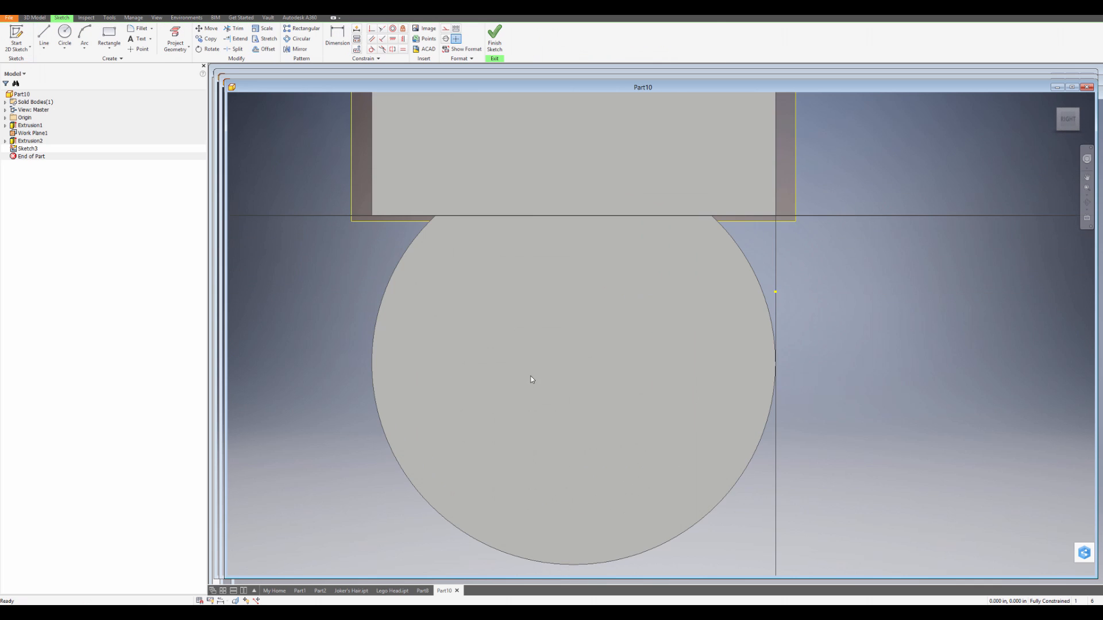
pyautogui.moveTo(530, 376); pyautogui.dragTo(500, 326, button='middle')
pyautogui.scroll(3, 499, 326)
pyautogui.click(65, 35)
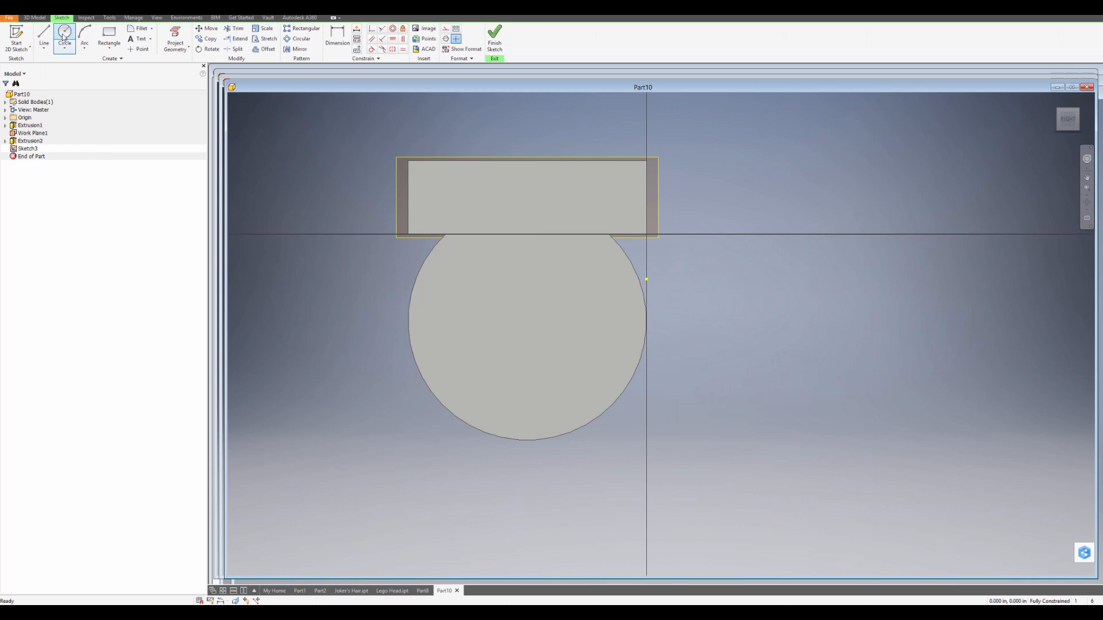
pyautogui.press('Escape')
pyautogui.click(175, 38)
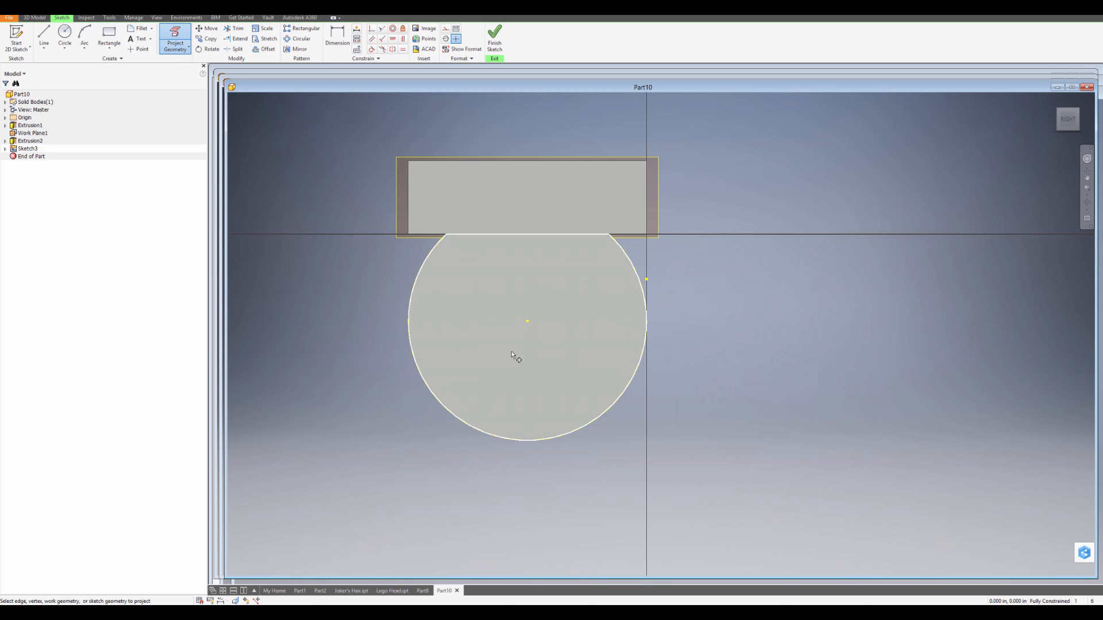
pyautogui.click(529, 325)
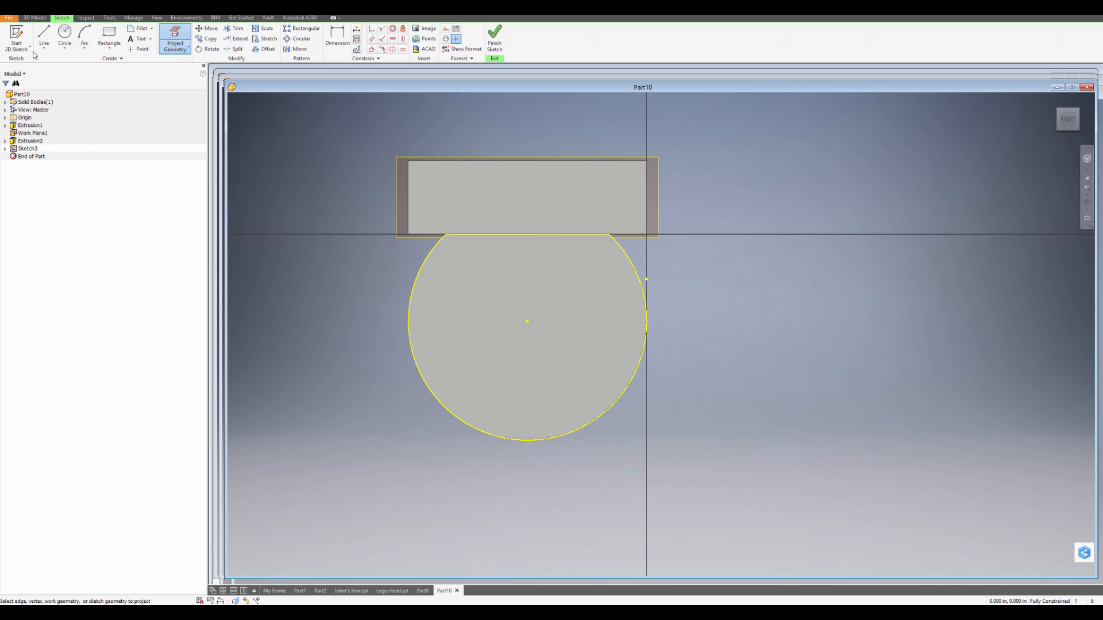
# Step: Sketch a circle 1 in in diameter on the disc's centre point and finish the sketch
pyautogui.press('c')
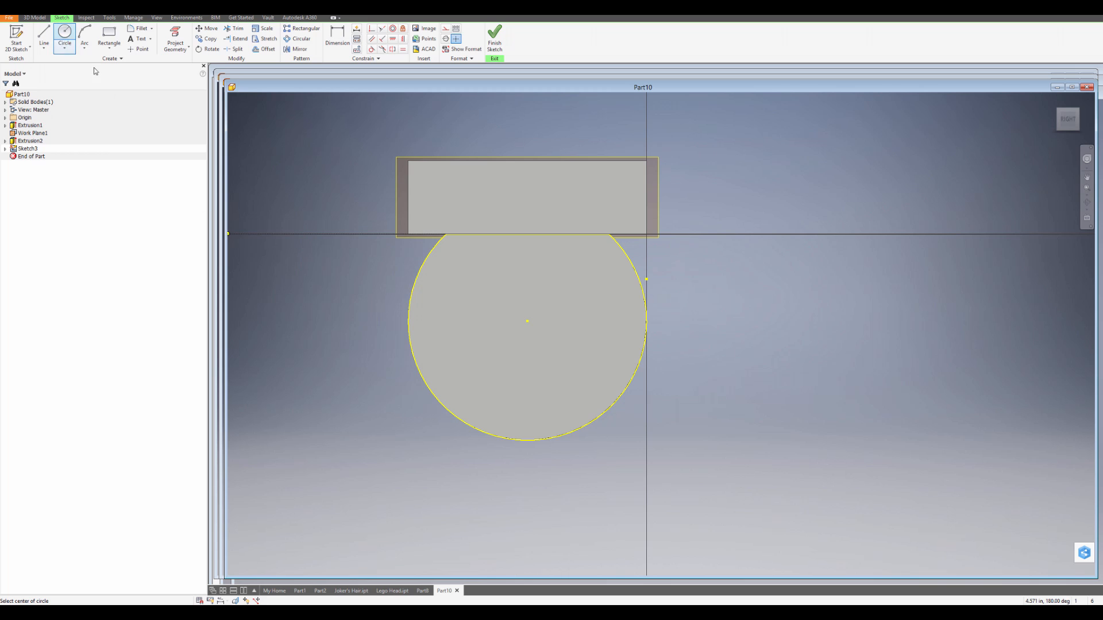
pyautogui.click(527, 321)
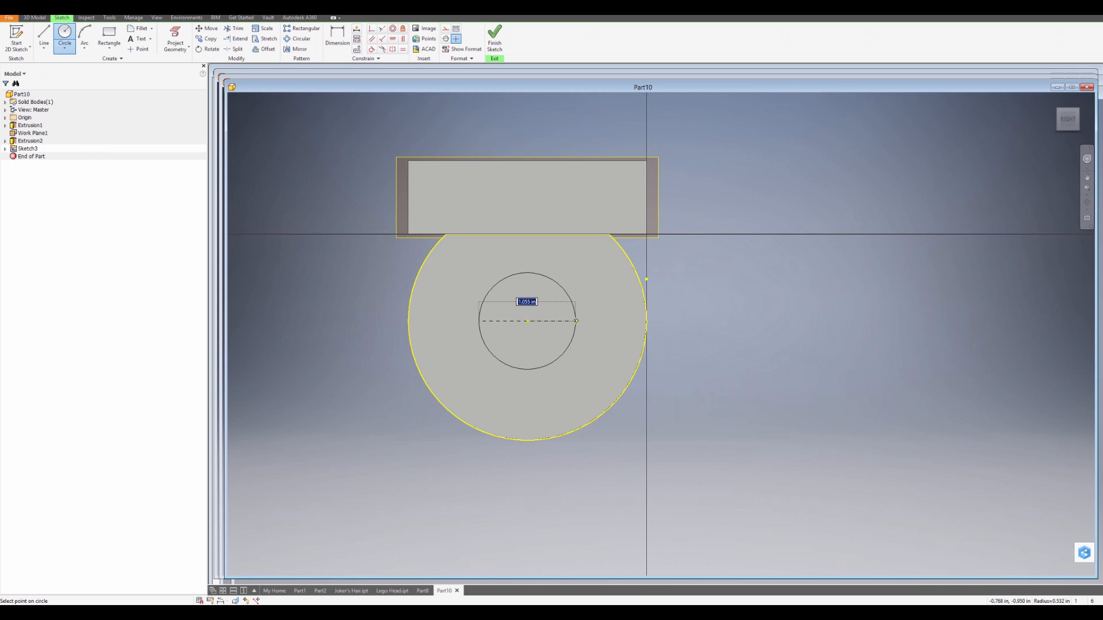
pyautogui.write('1')
pyautogui.press('Return')
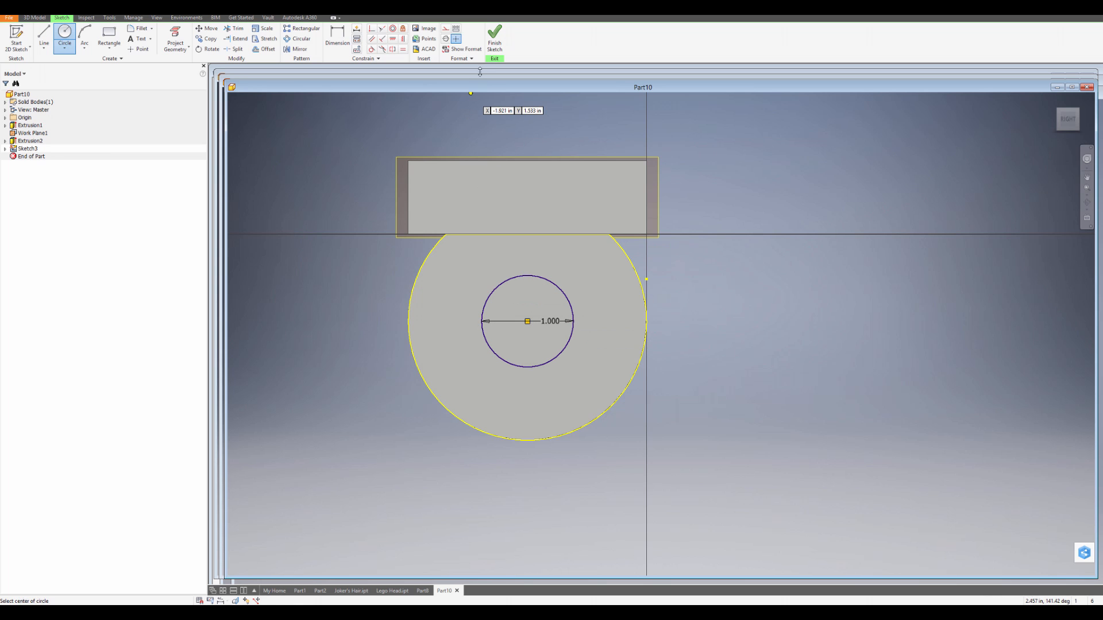
pyautogui.click(495, 40)
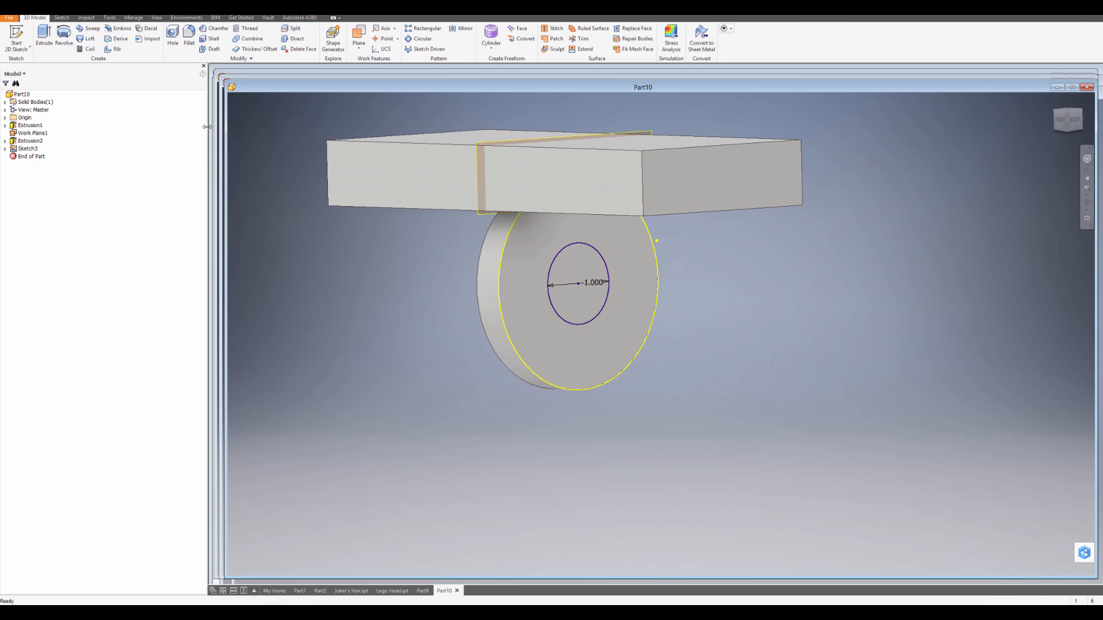
# Step: Extrude the 1 in circle 0.5 in outward from the disc's face as a joined boss
pyautogui.click(41, 46)
pyautogui.click(559, 285)
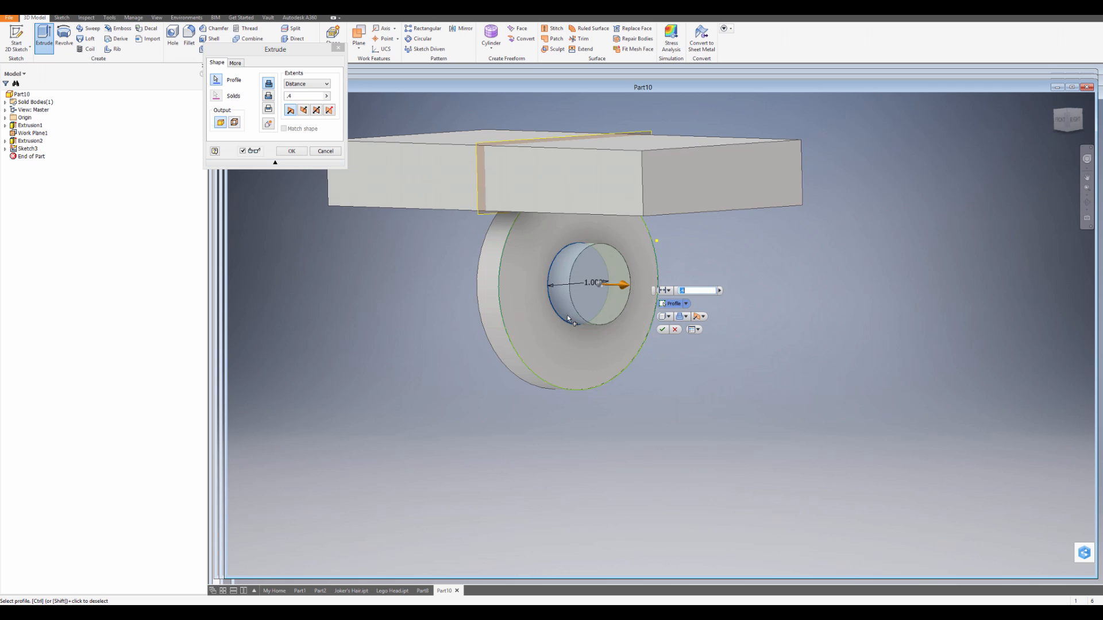
pyautogui.keyDown('shift'); pyautogui.moveTo(569, 320); pyautogui.dragTo(611, 316, button='middle'); pyautogui.keyUp('shift')
pyautogui.click(692, 291)
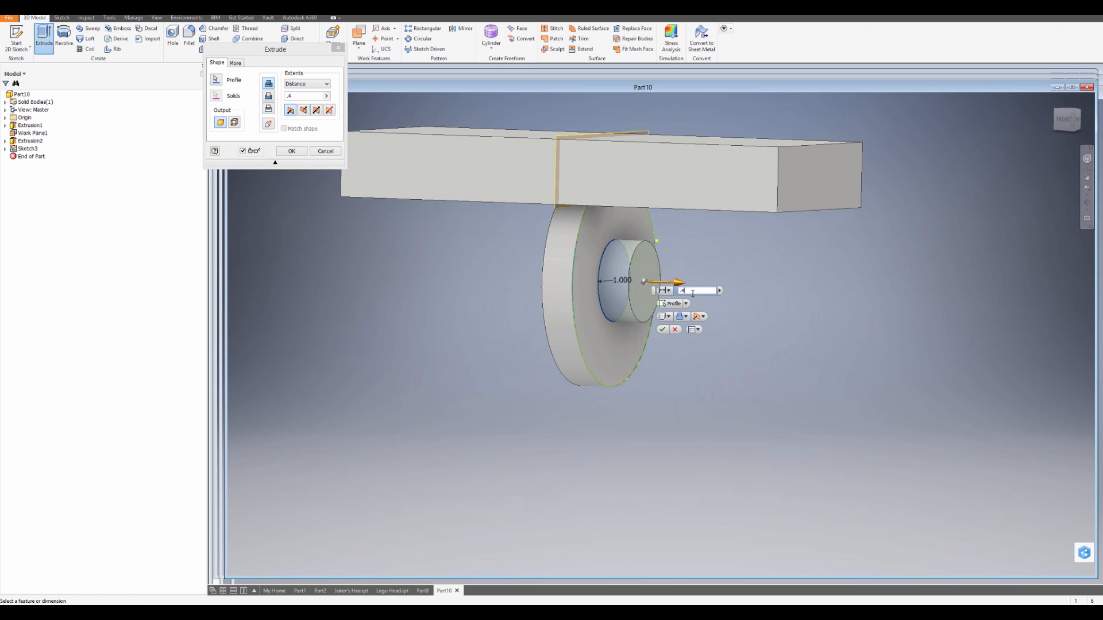
pyautogui.press('BackSpace')
pyautogui.write('5')
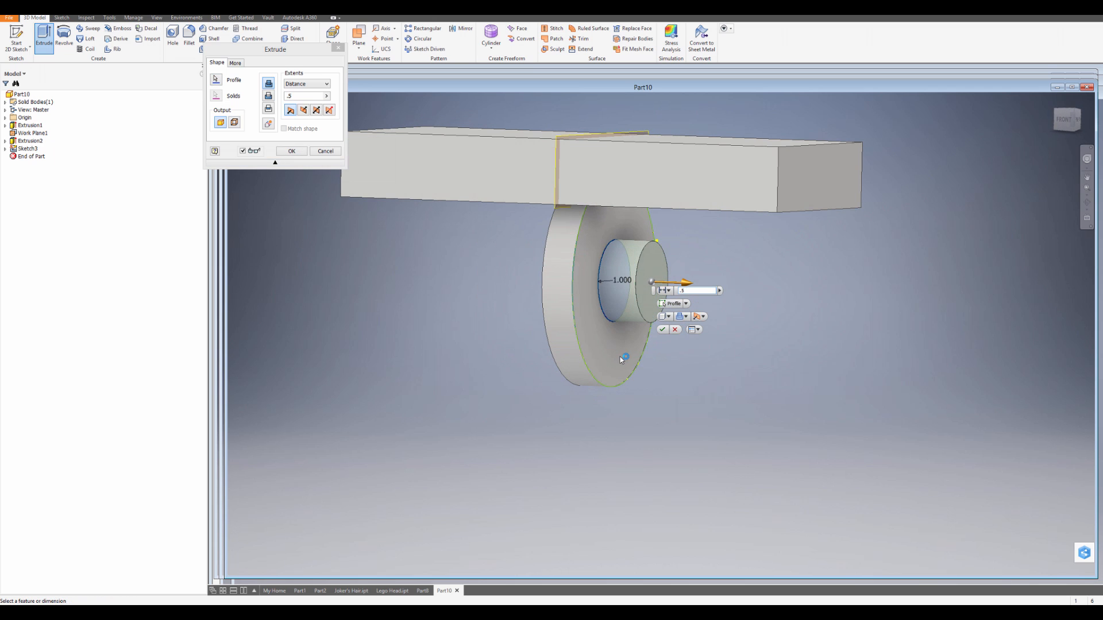
pyautogui.moveTo(597, 374); pyautogui.dragTo(481, 402, button='middle')
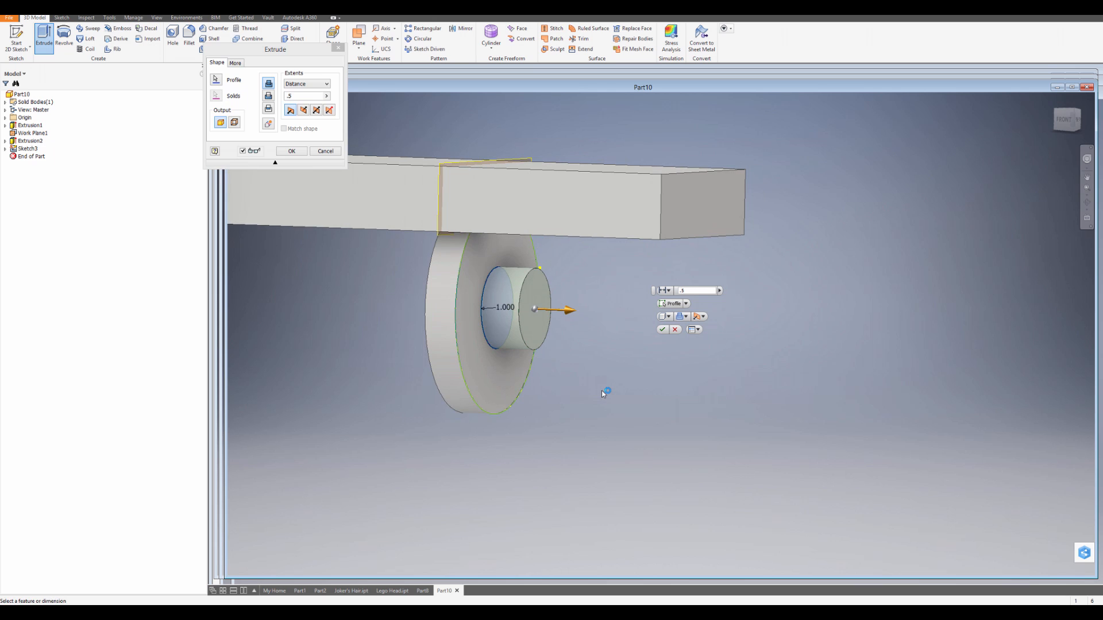
pyautogui.click(662, 330)
pyautogui.press('F5')
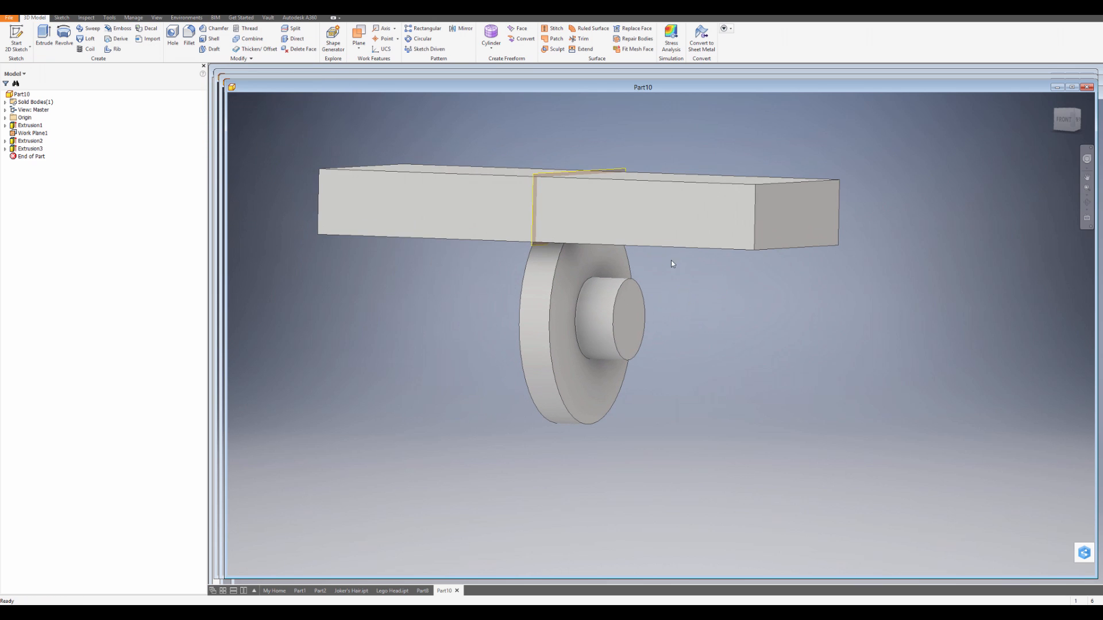
# Step: Mirror the cylindrical boss to the disc's other side about the middle work plane
pyautogui.click(463, 31)
pyautogui.click(628, 335)
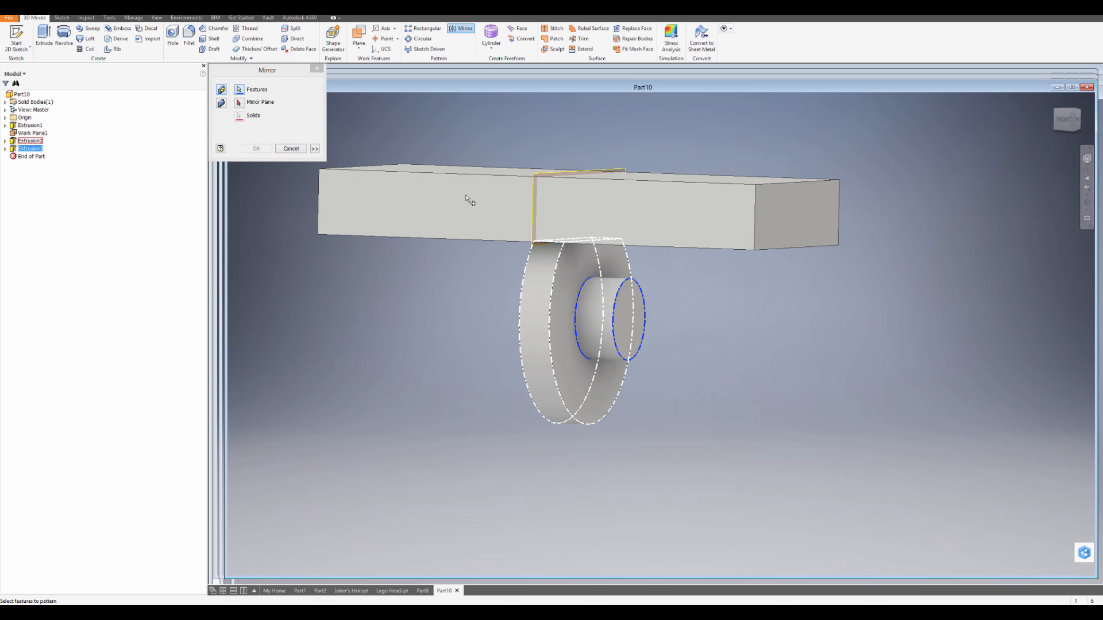
pyautogui.click(240, 103)
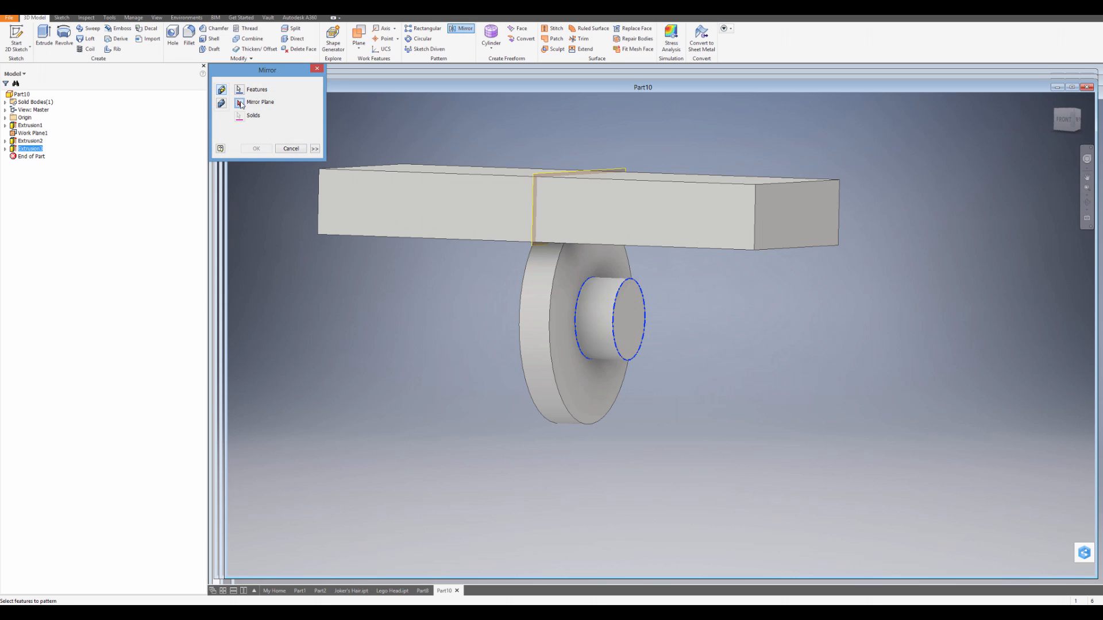
pyautogui.click(533, 178)
pyautogui.keyDown('shift'); pyautogui.moveTo(508, 296); pyautogui.dragTo(573, 320, button='middle'); pyautogui.keyUp('shift')
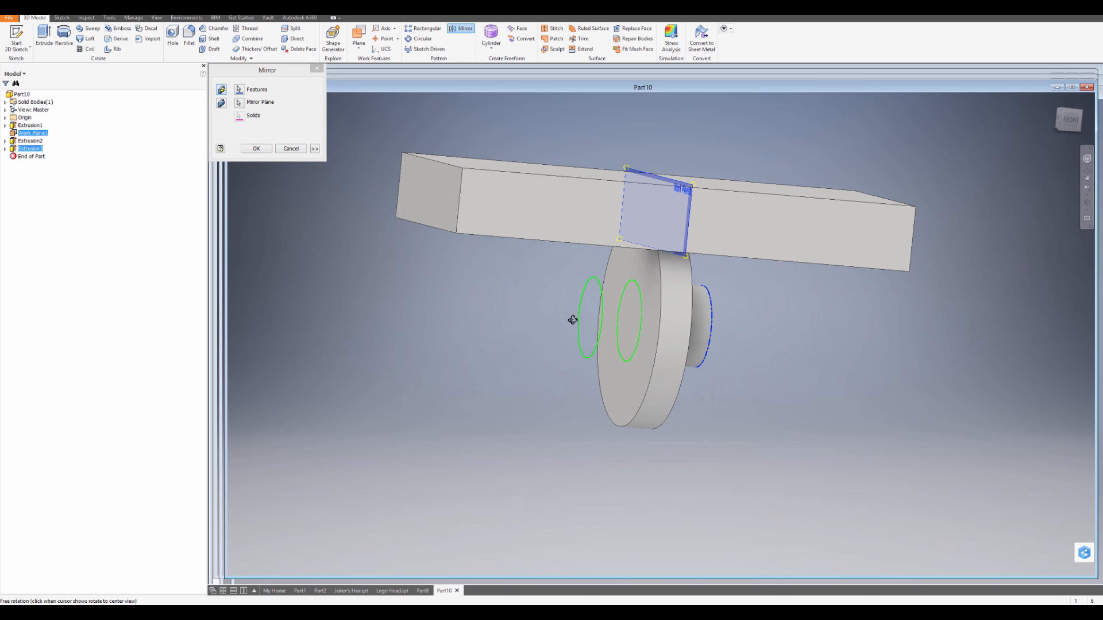
pyautogui.click(257, 149)
pyautogui.keyDown('shift'); pyautogui.moveTo(376, 300); pyautogui.dragTo(551, 409, button='middle'); pyautogui.keyUp('shift')
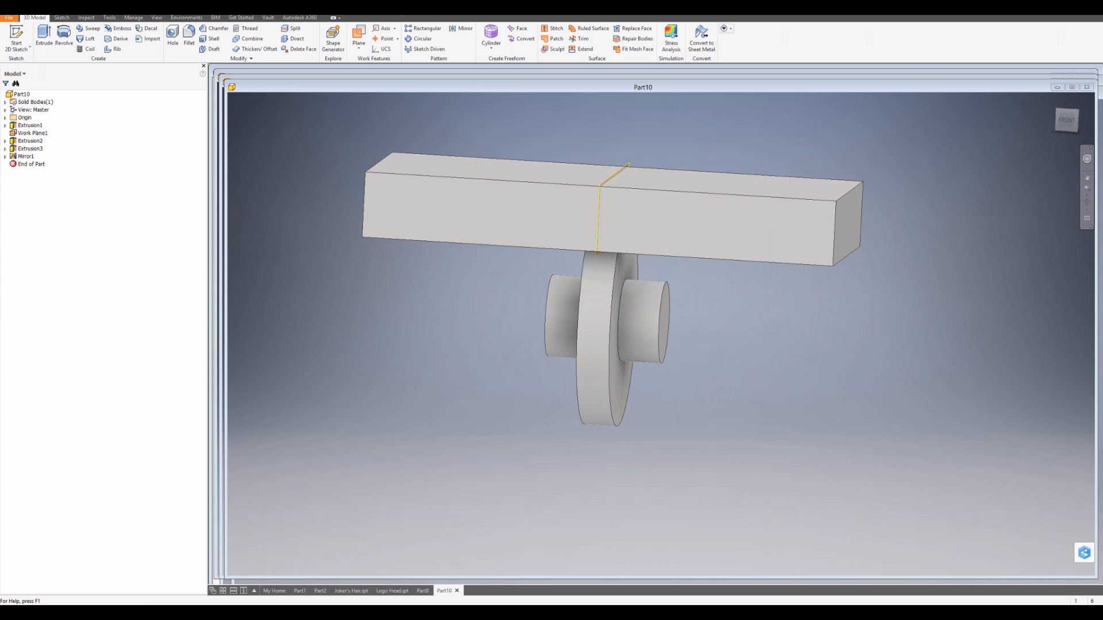
pyautogui.moveTo(601, 407); pyautogui.dragTo(659, 449, button='middle')
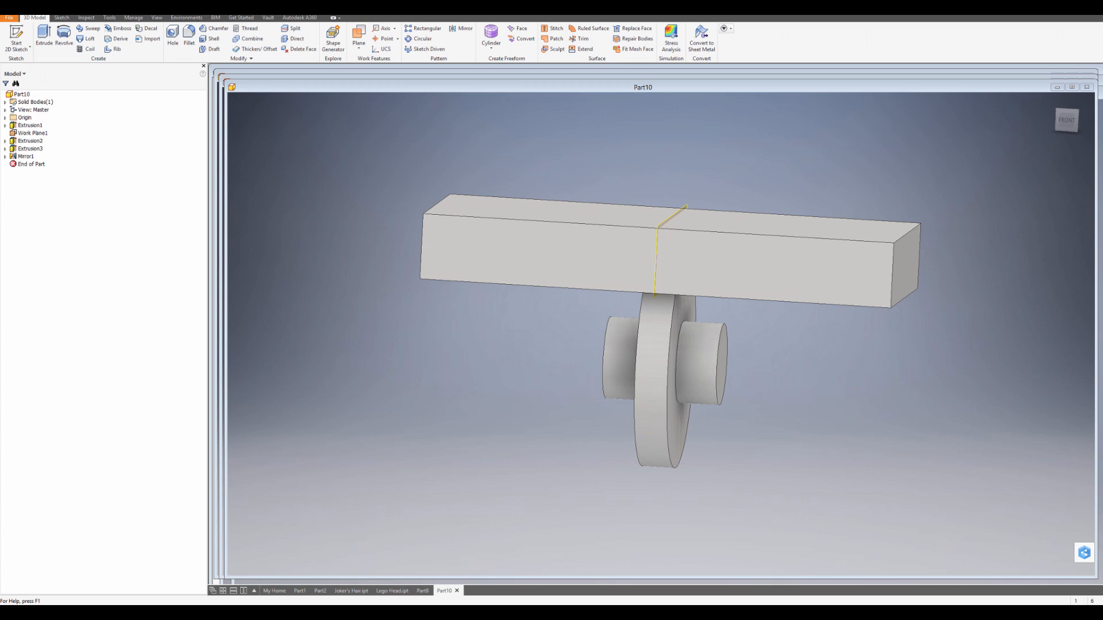
# Step: Save the part as Lego Waist in the Lego Character Head folder
pyautogui.hotkey('ctrl', 's')
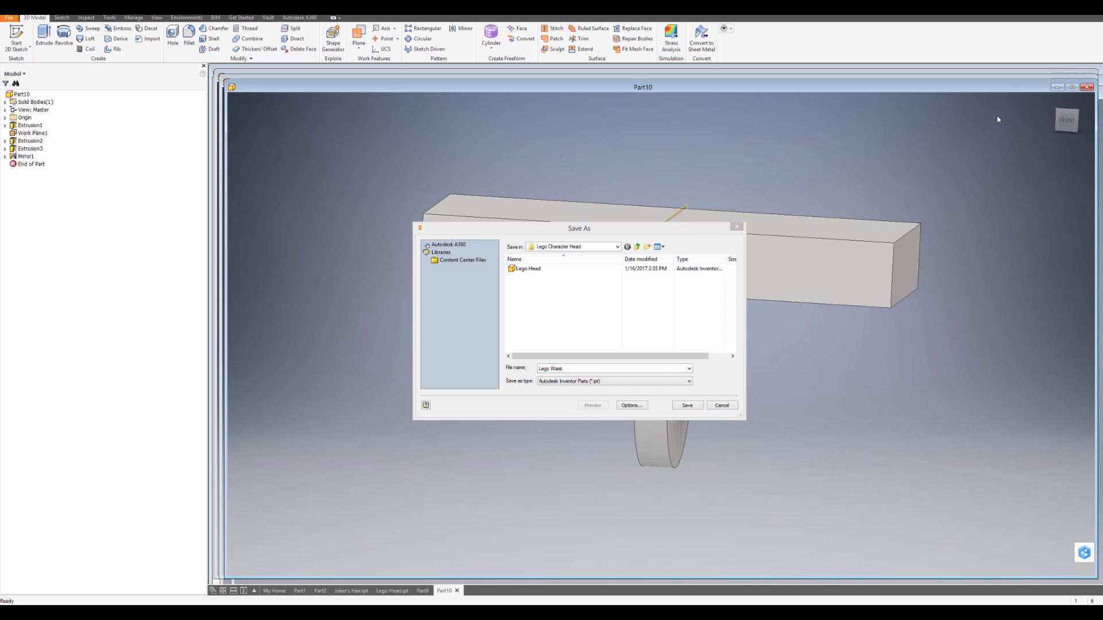
pyautogui.click(687, 406)
pyautogui.press('F6')
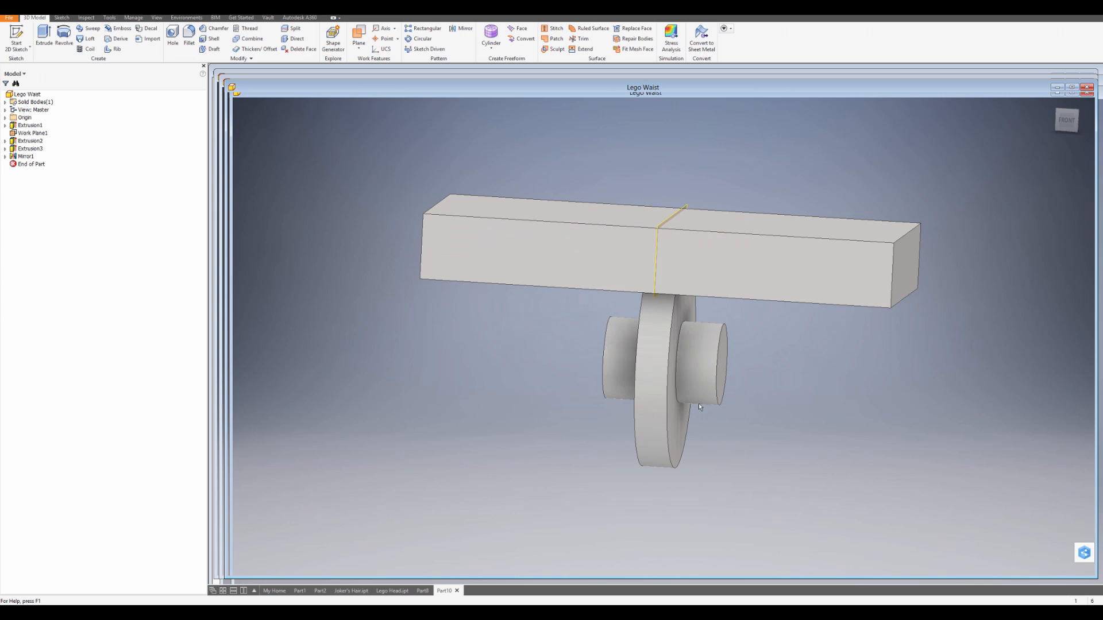
pyautogui.keyDown('shift'); pyautogui.moveTo(811, 441); pyautogui.dragTo(748, 381, button='middle'); pyautogui.keyUp('shift')
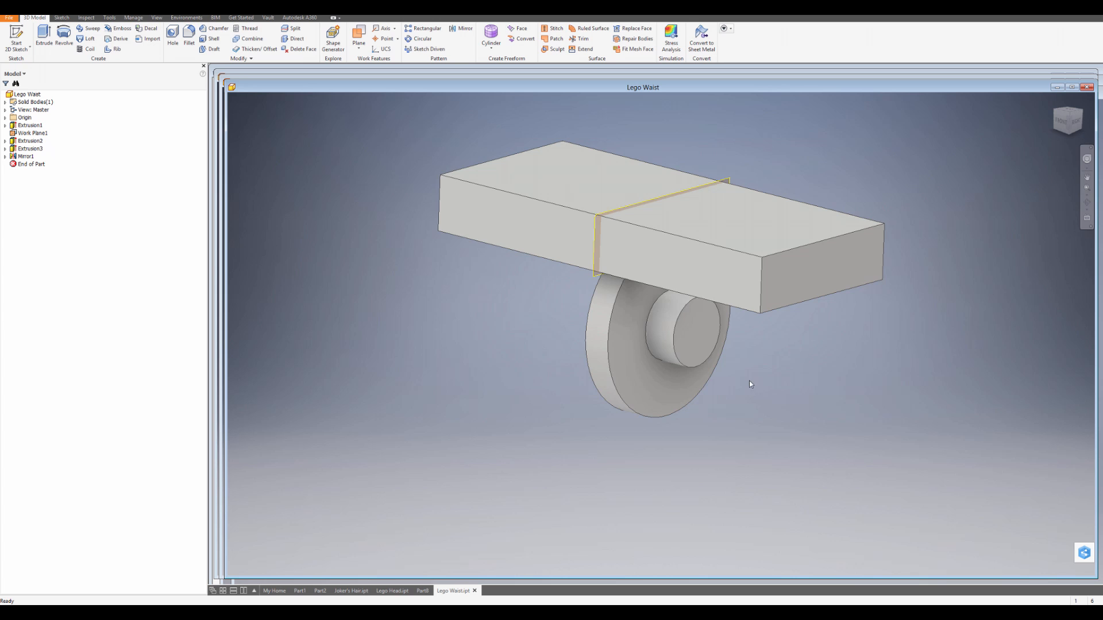
# Step: Create a new part from the Standard.ipt template and start a 2D sketch on its YZ plane
pyautogui.click(9, 17)
pyautogui.click(30, 50)
pyautogui.doubleClick(514, 101)
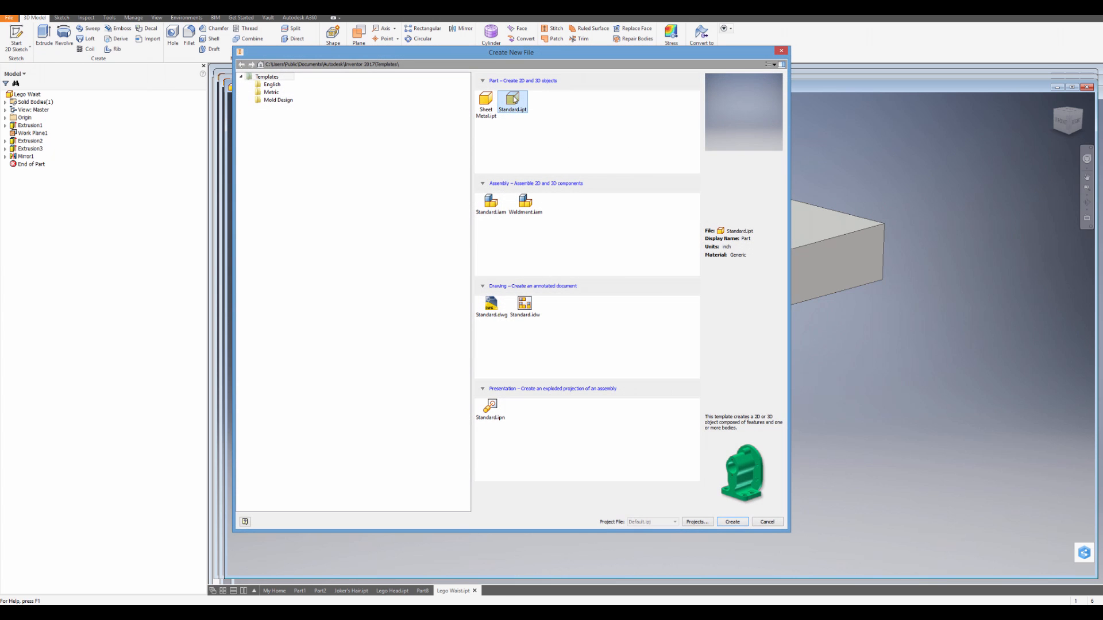
pyautogui.click(20, 39)
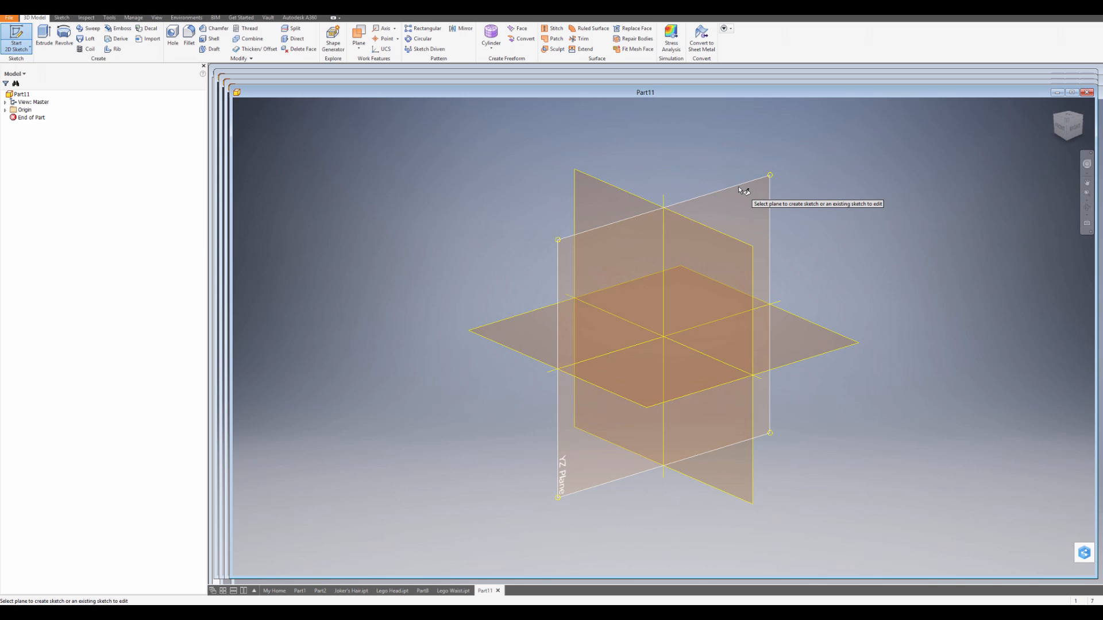
pyautogui.click(739, 188)
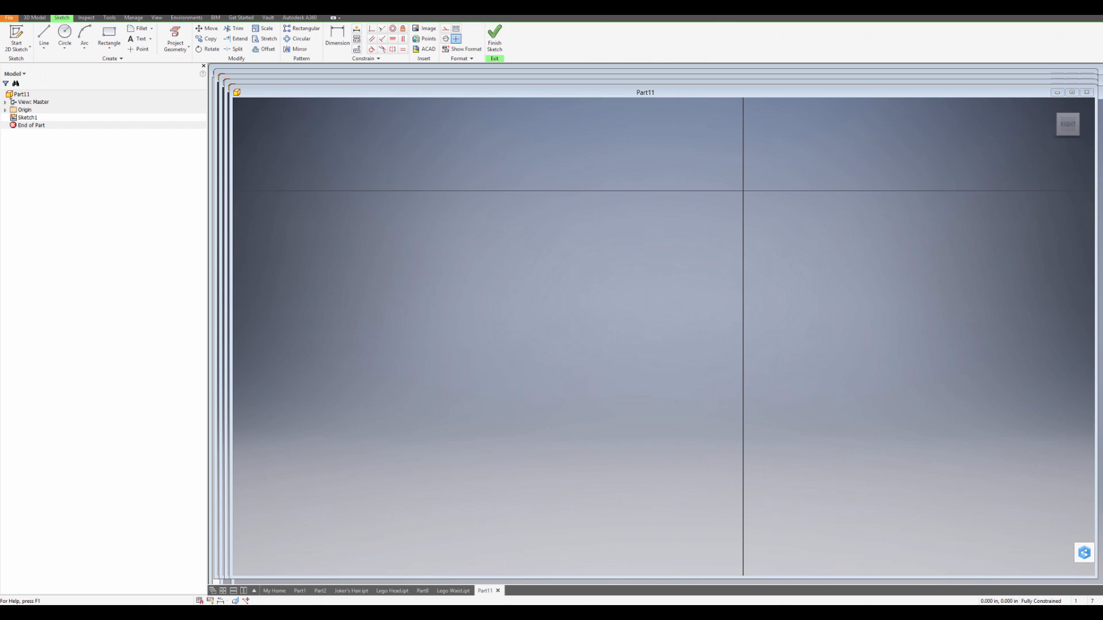
# Step: Sketch a circle 2.6 in in diameter below and to the left of the origin
pyautogui.click(65, 35)
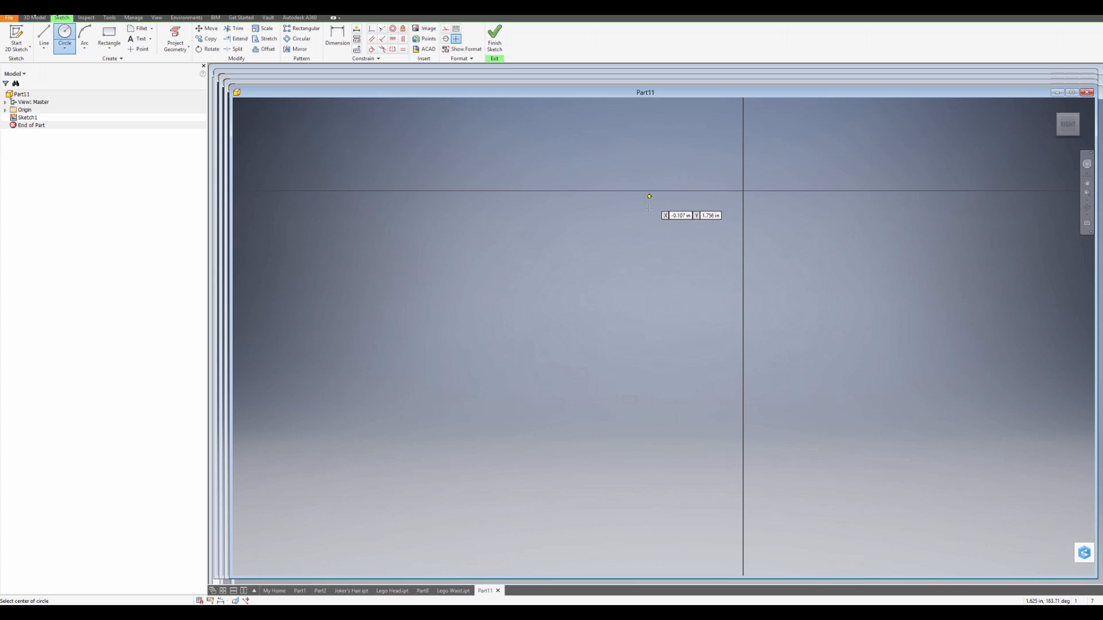
pyautogui.click(657, 224)
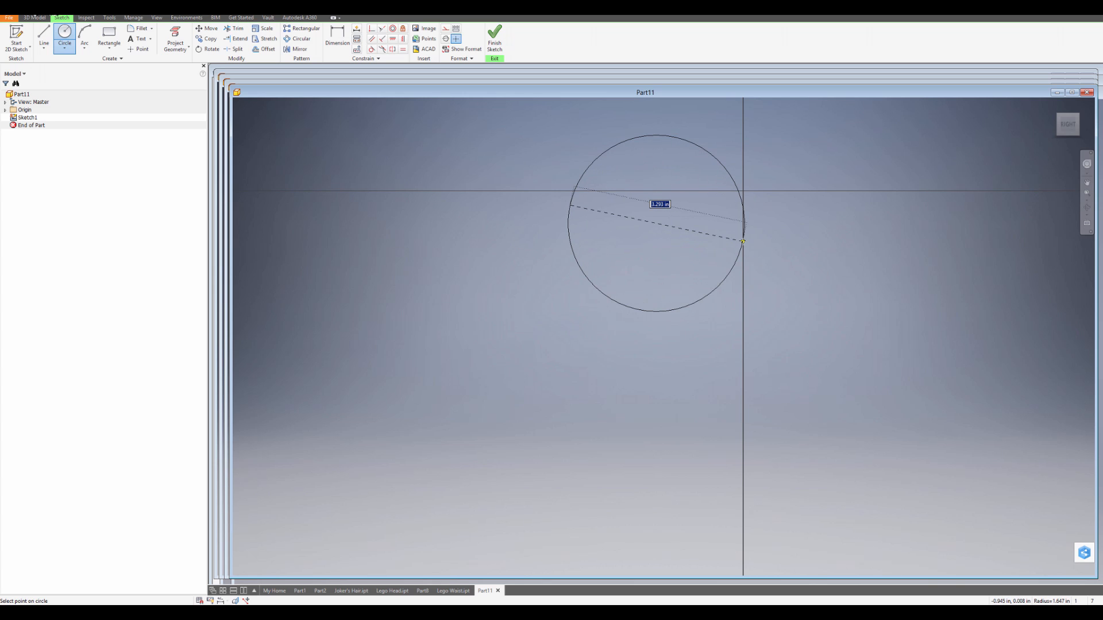
pyautogui.write('2.6')
pyautogui.press('Return')
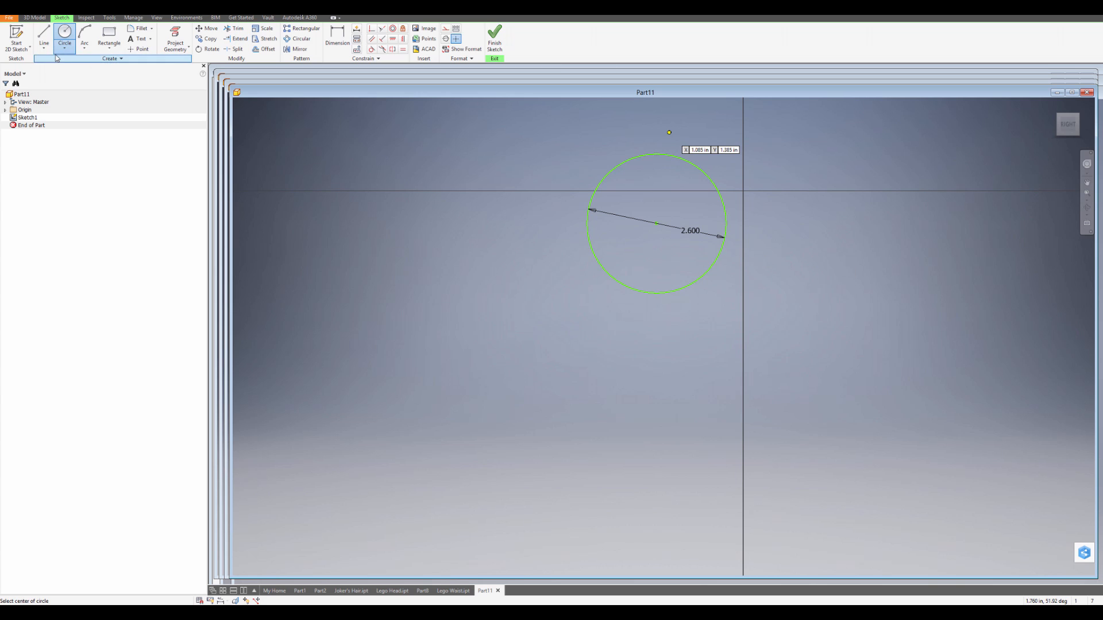
# Step: Draw the leg outline from the circle's right edge: 5 in down, 3 in left, 1.5 in up, 0.7 in right, and up to the circle
pyautogui.click(44, 34)
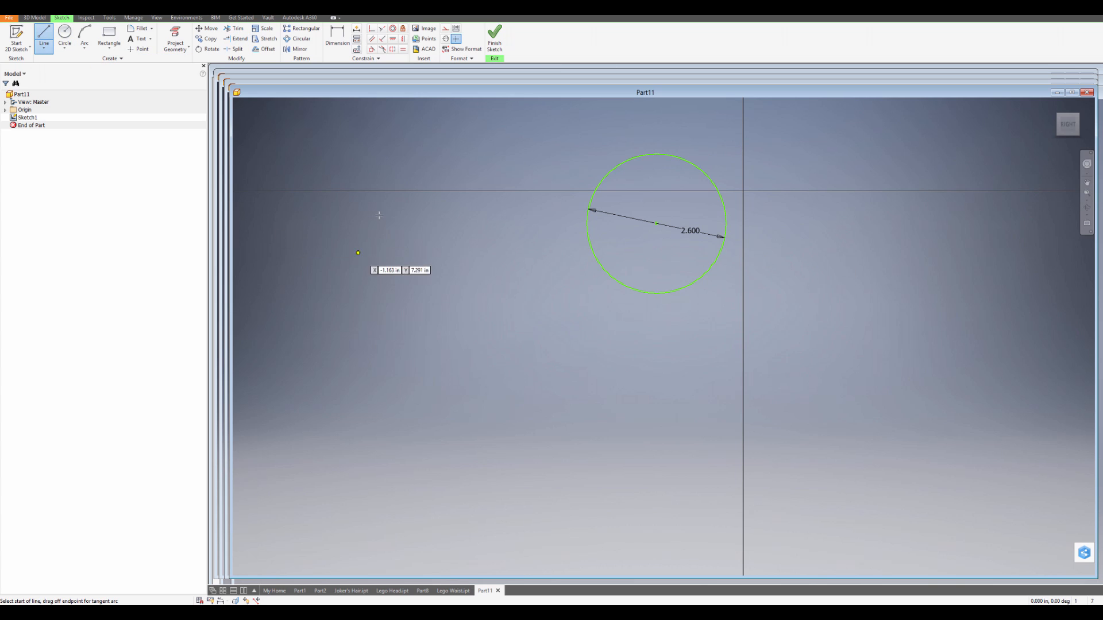
pyautogui.click(727, 223)
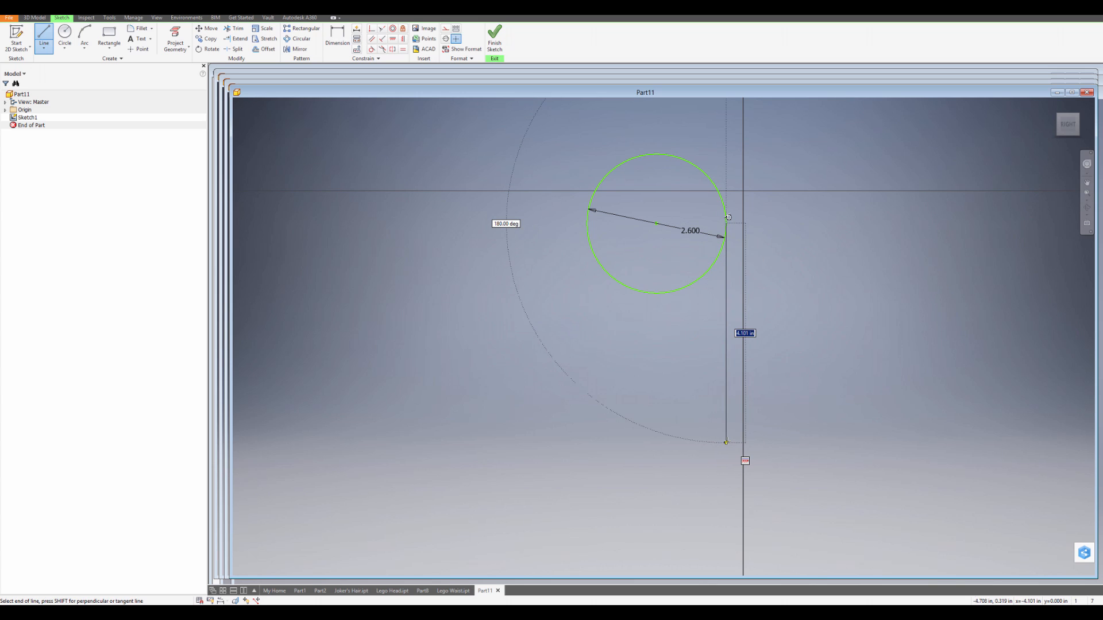
pyautogui.write('5')
pyautogui.press('Return')
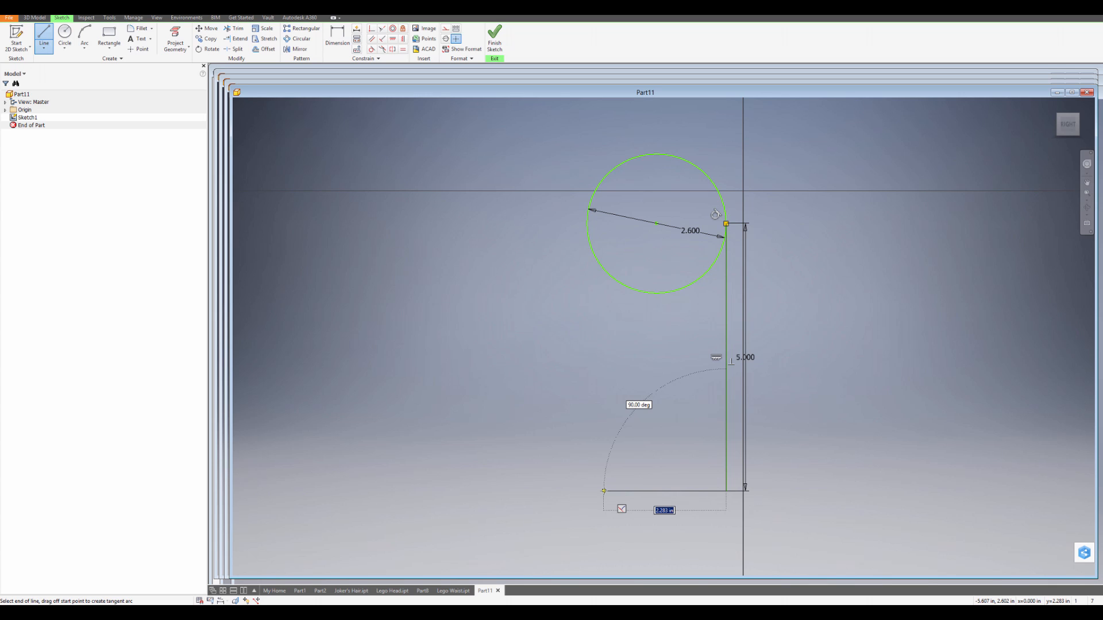
pyautogui.write('3')
pyautogui.press('Return')
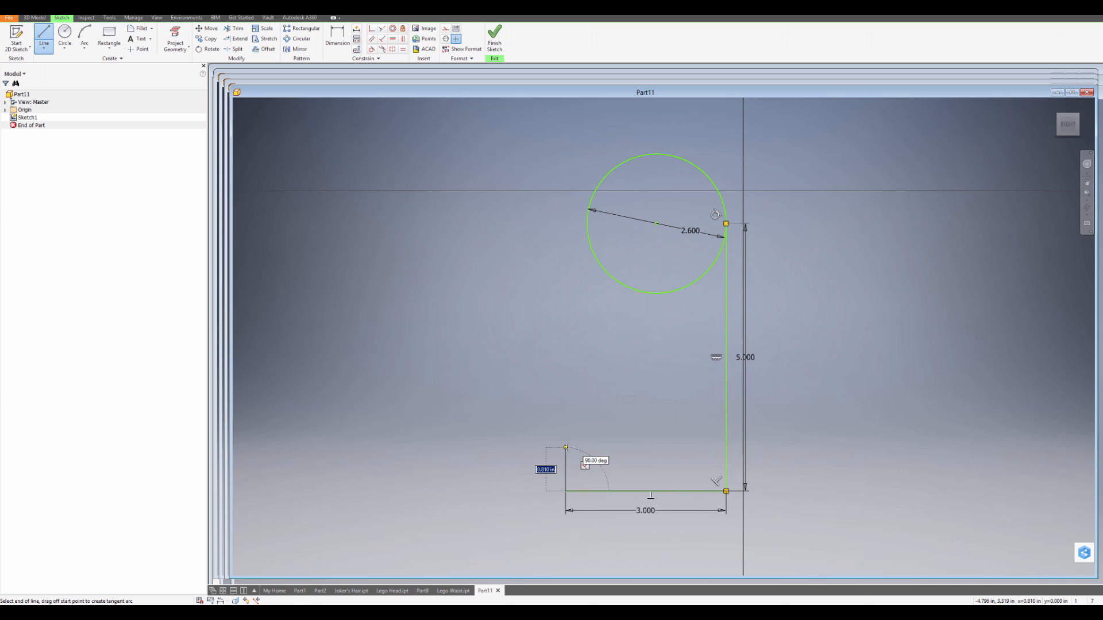
pyautogui.write('1.5')
pyautogui.press('Return')
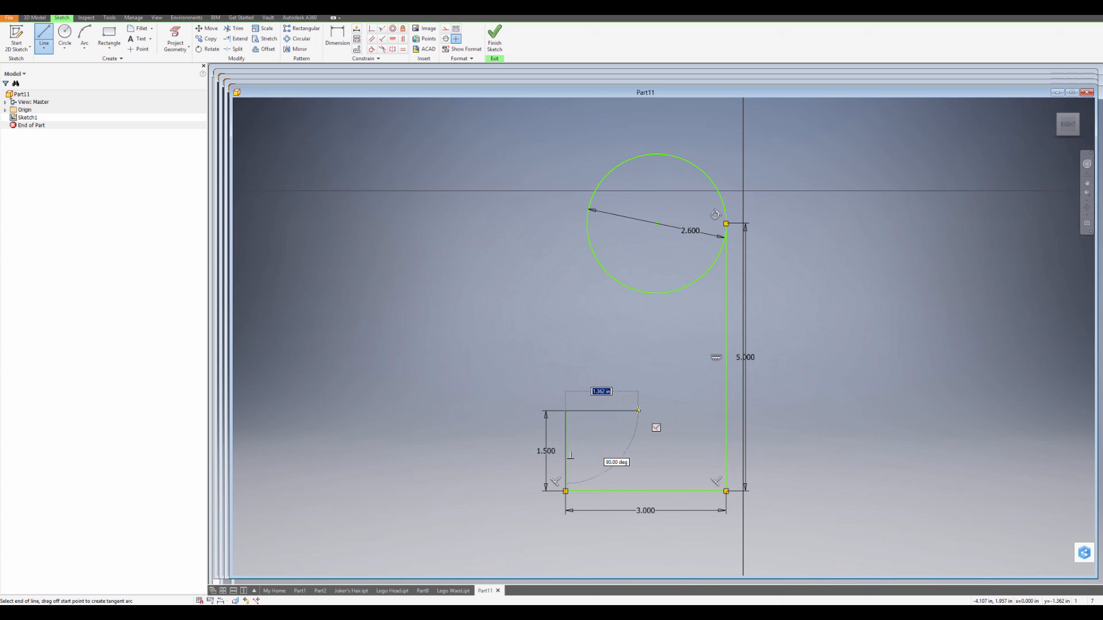
pyautogui.write('.7')
pyautogui.press('Return')
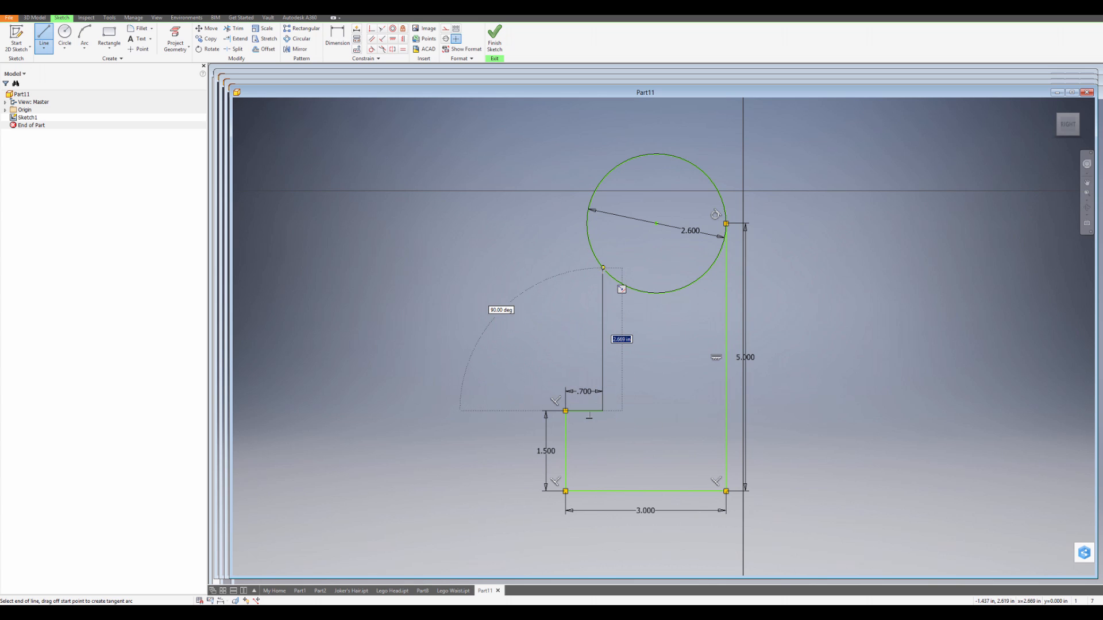
pyautogui.click(602, 267)
pyautogui.press('Escape')
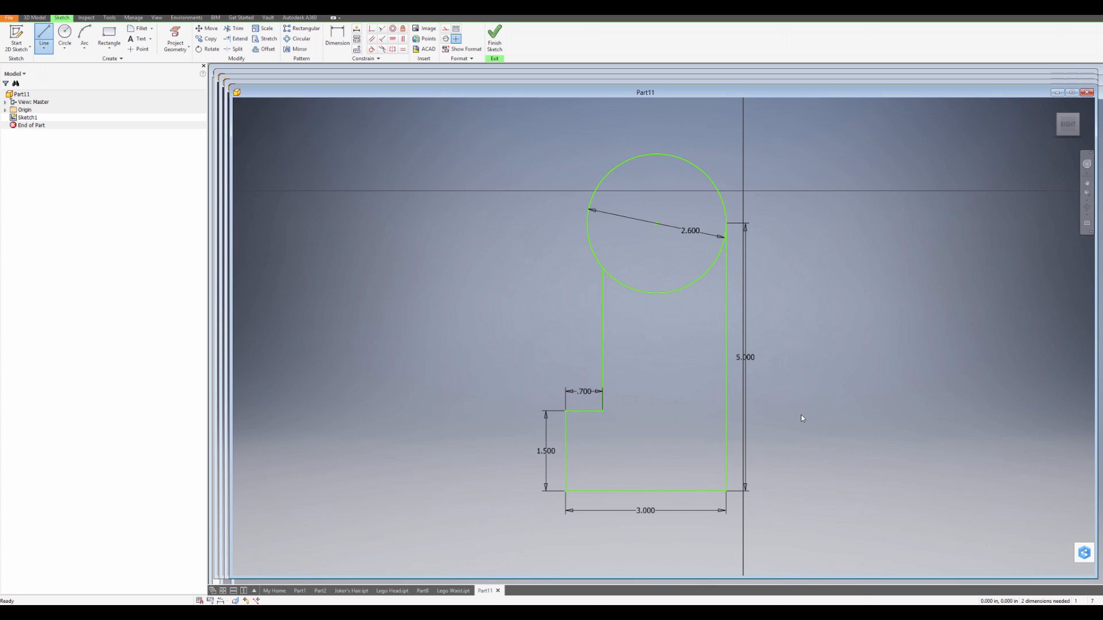
# Step: Trim the circle's lower arc between the two vertical lines and finish the sketch
pyautogui.moveTo(801, 415); pyautogui.dragTo(838, 414, button='middle')
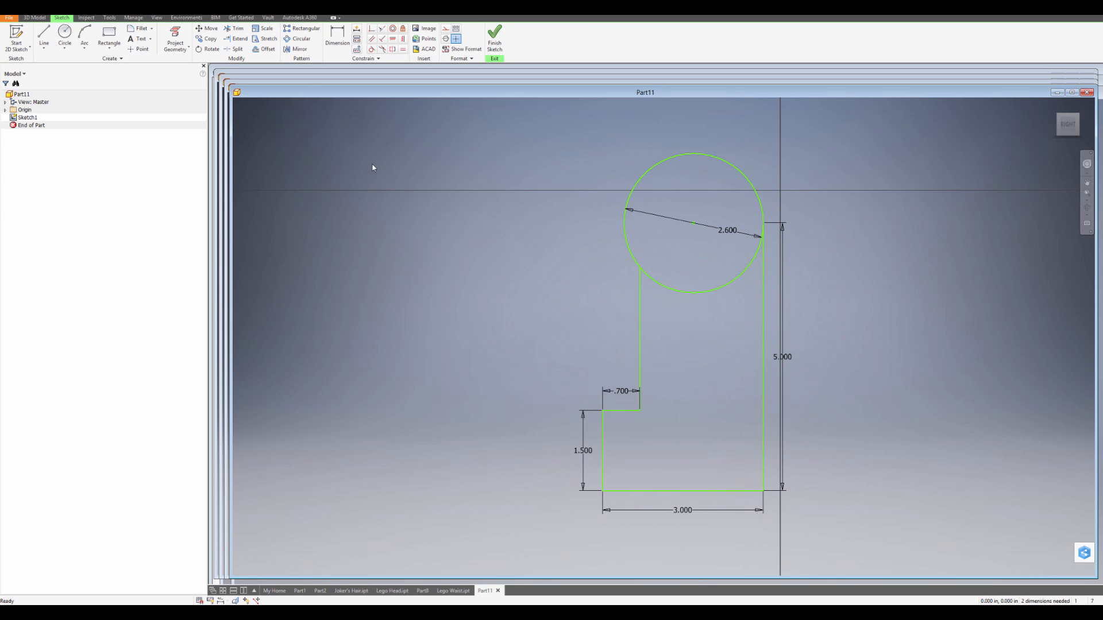
pyautogui.click(235, 28)
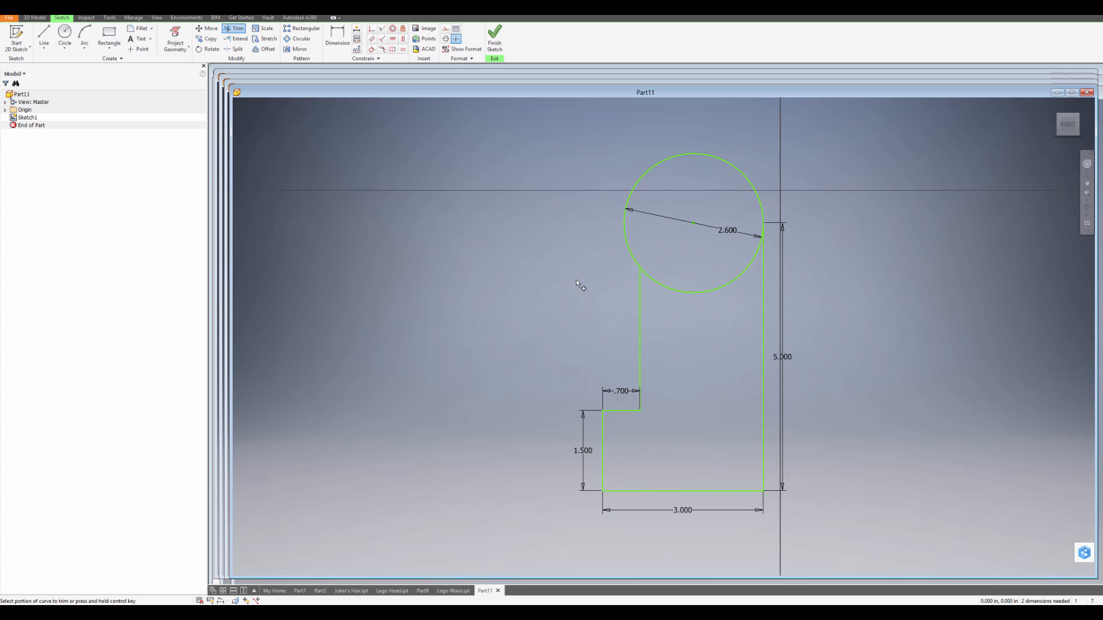
pyautogui.click(699, 291)
pyautogui.moveTo(697, 422)
pyautogui.mouseDown(button='middle')
pyautogui.moveTo(724, 460)
pyautogui.moveTo(727, 438)
pyautogui.mouseUp(button='middle')
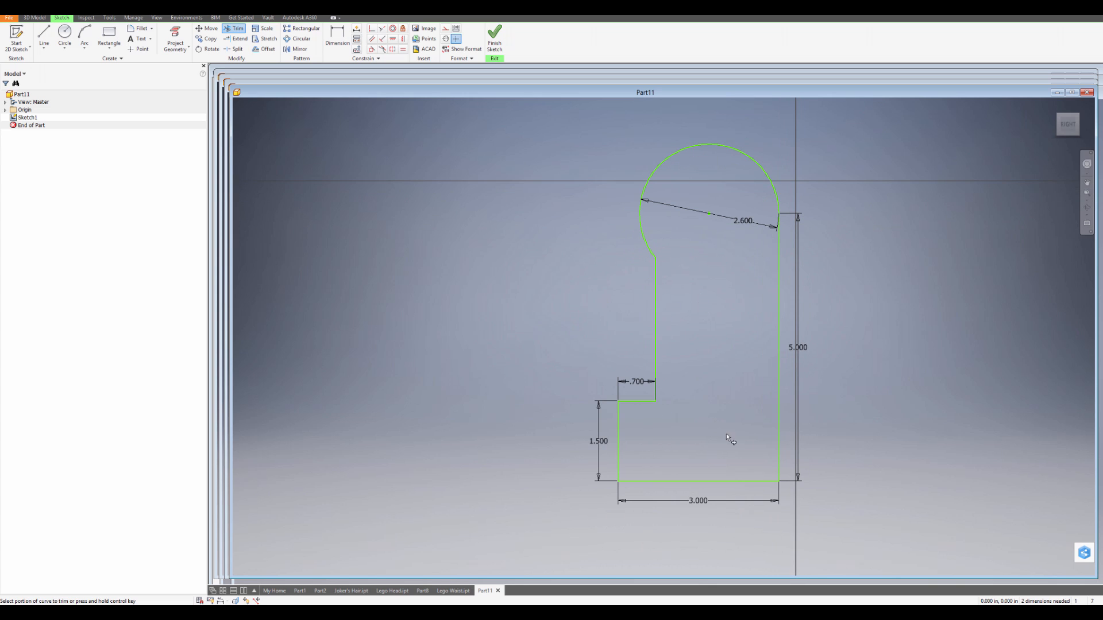
pyautogui.click(495, 36)
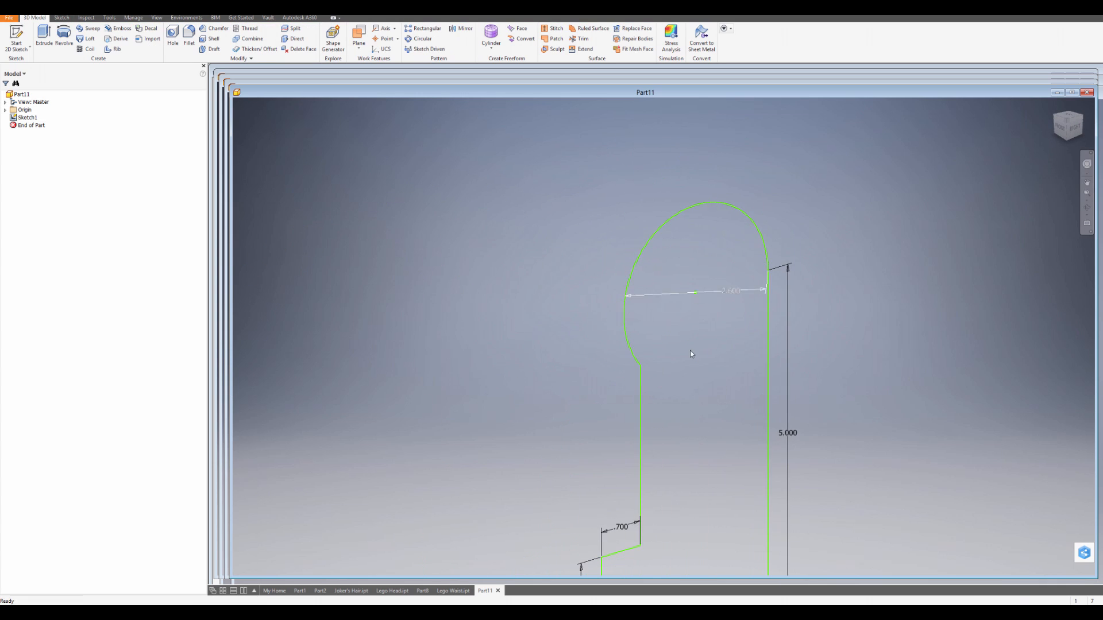
# Step: Extrude the closed leg profile 2.7 in into a solid
pyautogui.scroll(-5, 694, 353)
pyautogui.press('e')
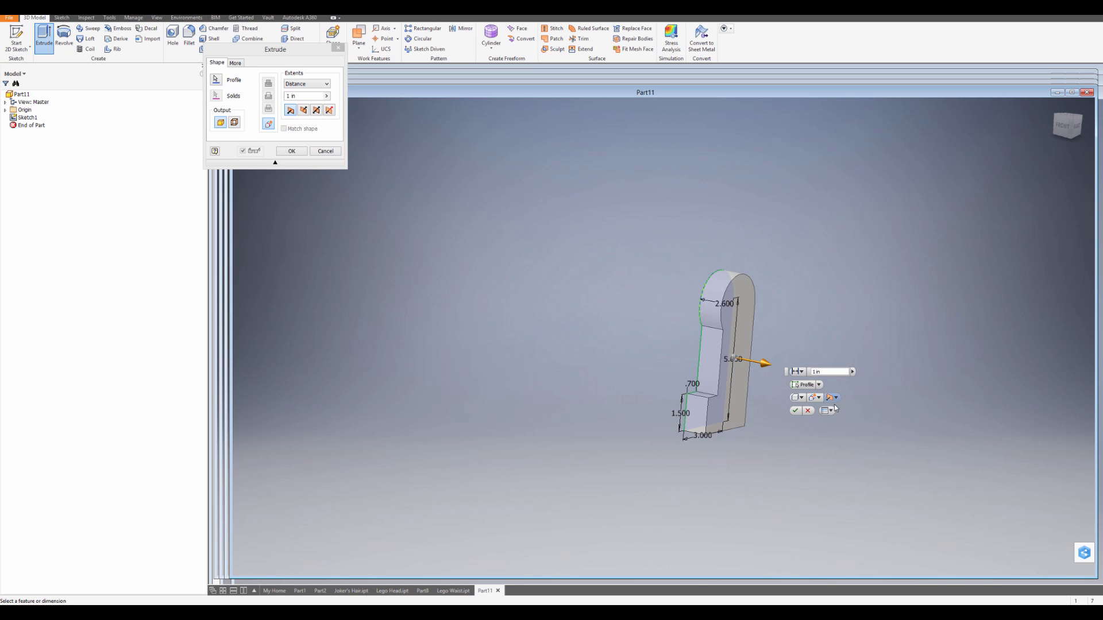
pyautogui.click(837, 372)
pyautogui.press('Return')
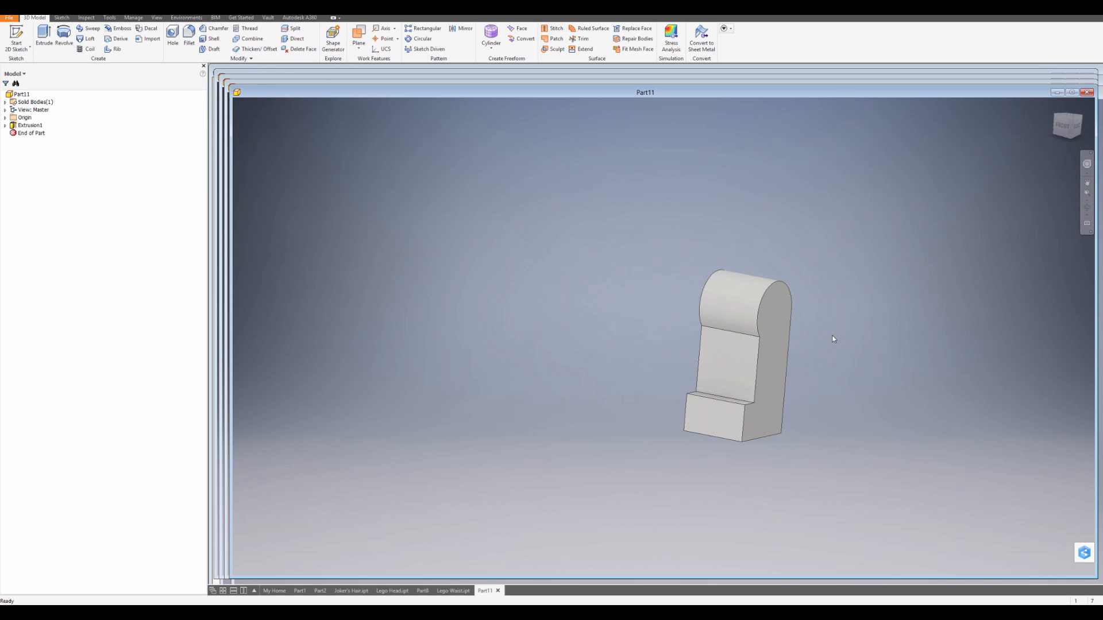
# Step: Start a sketch on the leg's flat left side face and project its rounded top edge
pyautogui.keyDown('shift'); pyautogui.moveTo(833, 339); pyautogui.dragTo(888, 325, button='middle'); pyautogui.keyUp('shift')
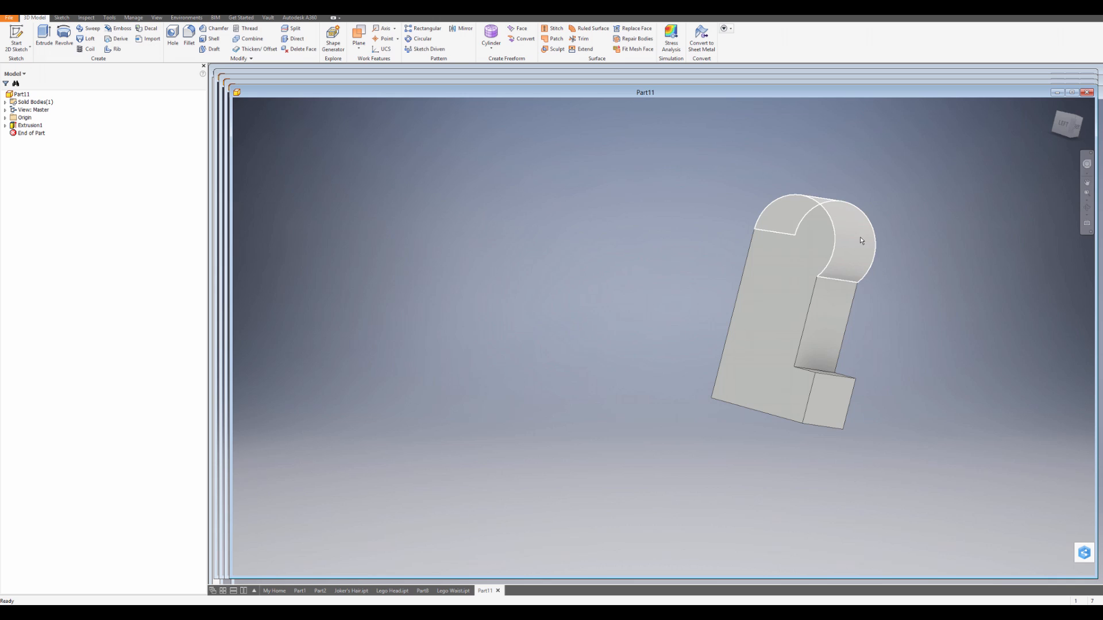
pyautogui.scroll(3, 821, 244)
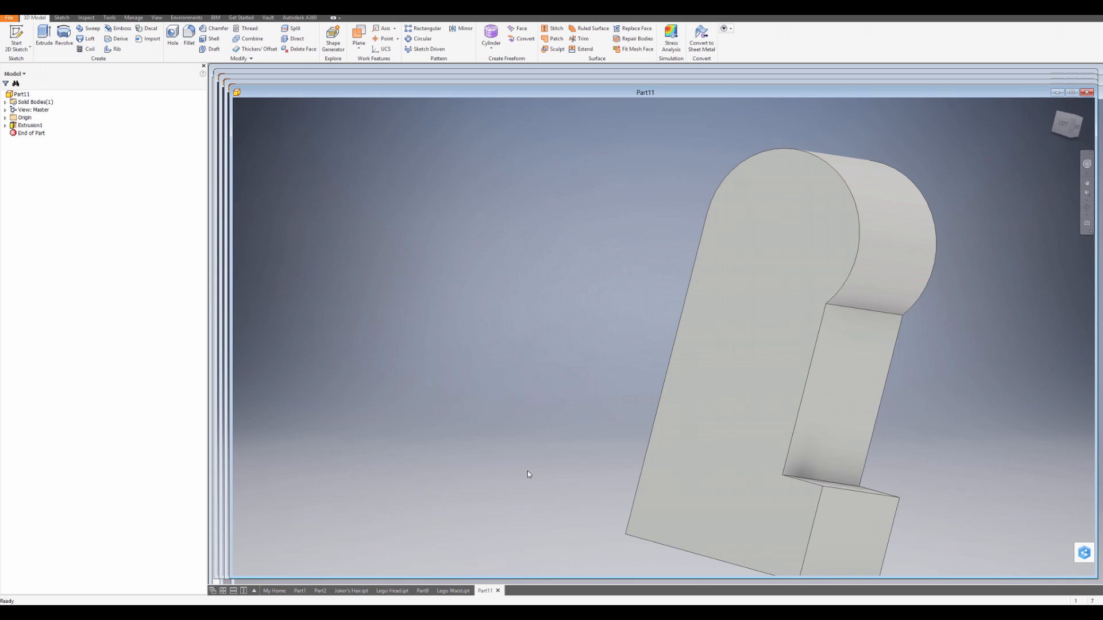
pyautogui.click(17, 37)
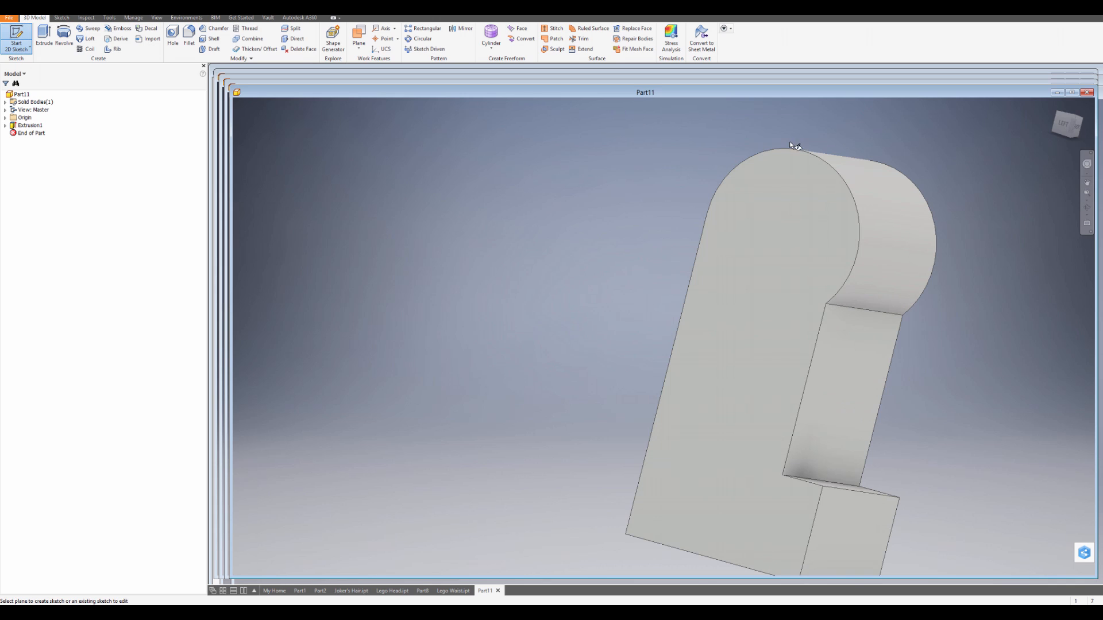
pyautogui.click(798, 236)
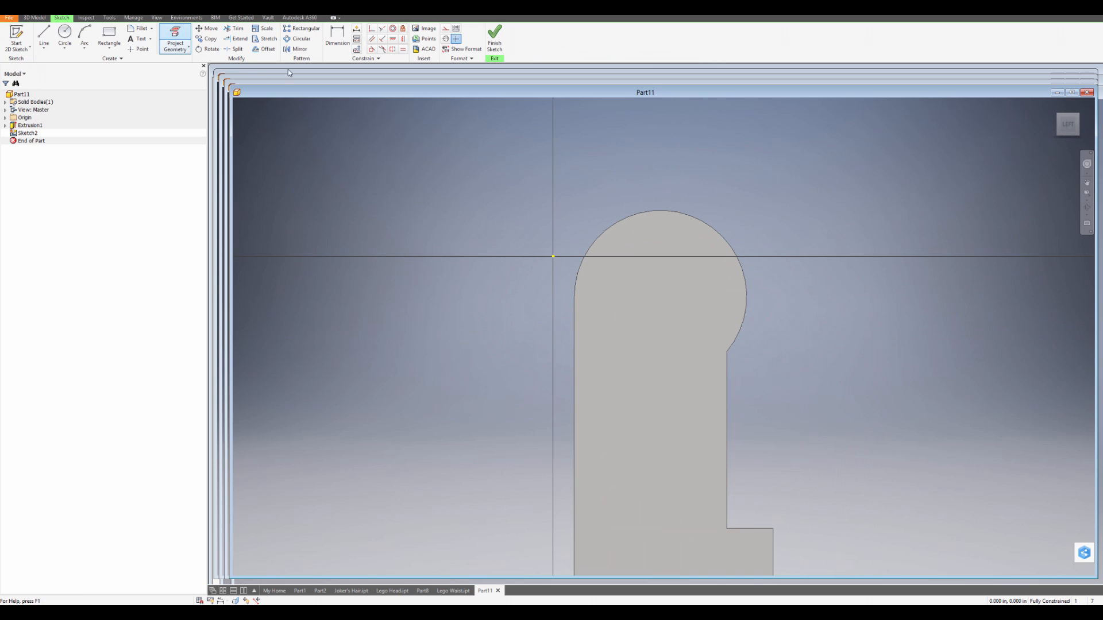
pyautogui.press('p')
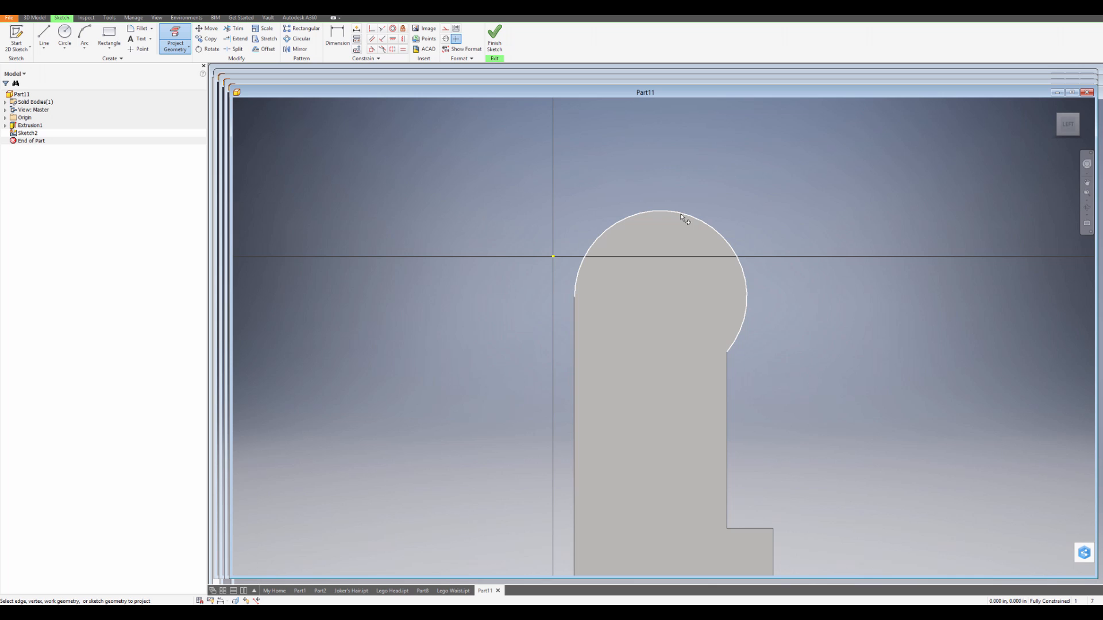
pyautogui.click(681, 215)
# Step: Draw a circle 1 in in diameter centred on the projected arc and finish the sketch
pyautogui.click(65, 35)
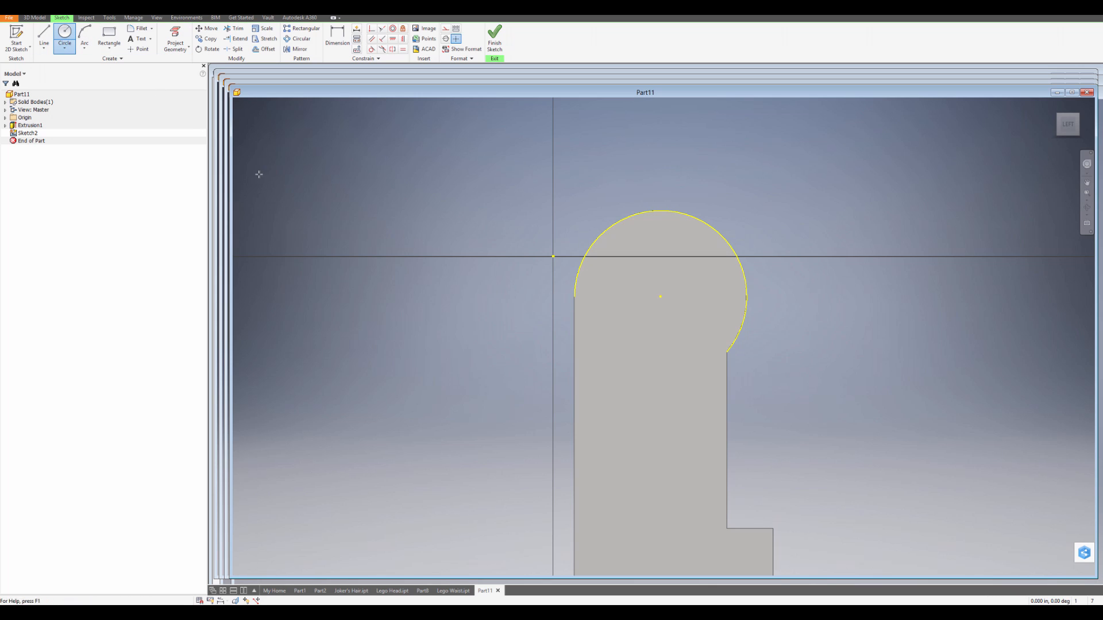
pyautogui.click(661, 296)
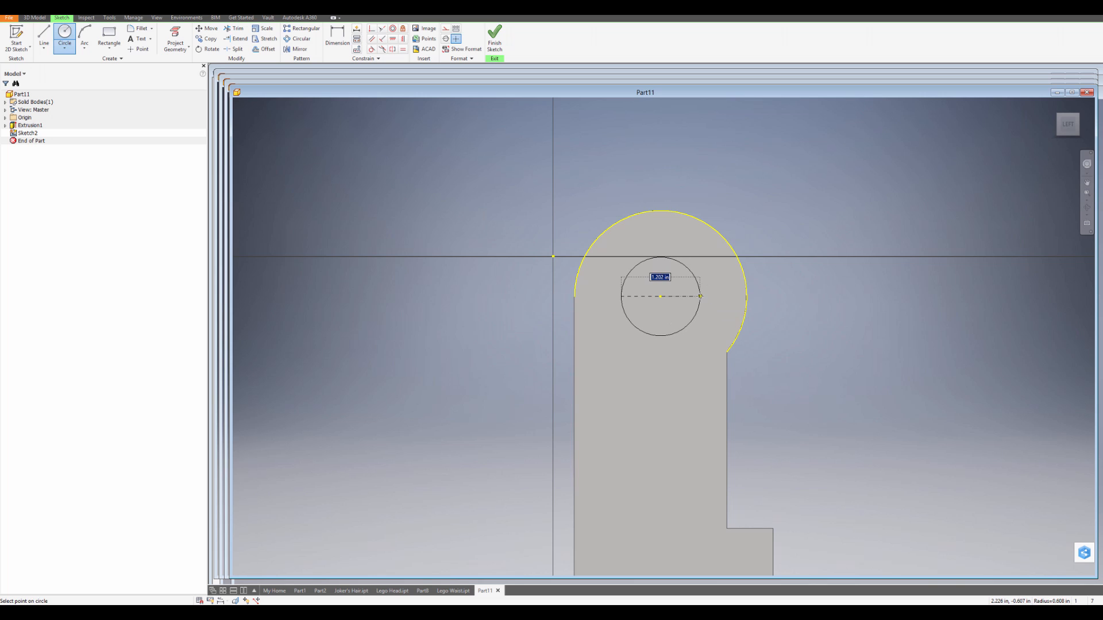
pyautogui.write('1')
pyautogui.press('Return')
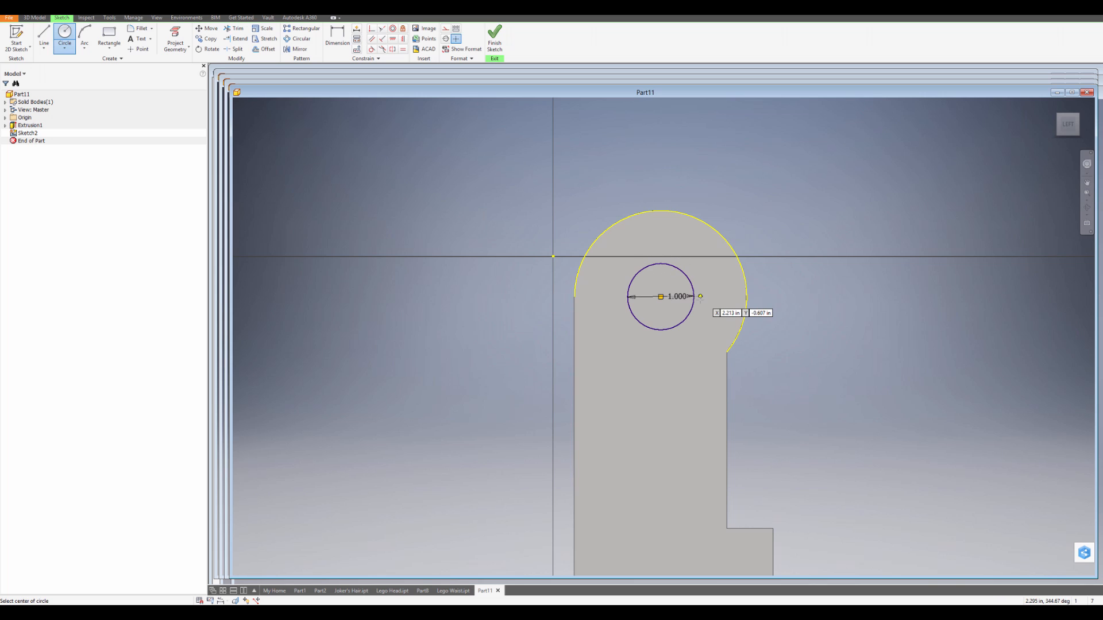
pyautogui.press('Escape')
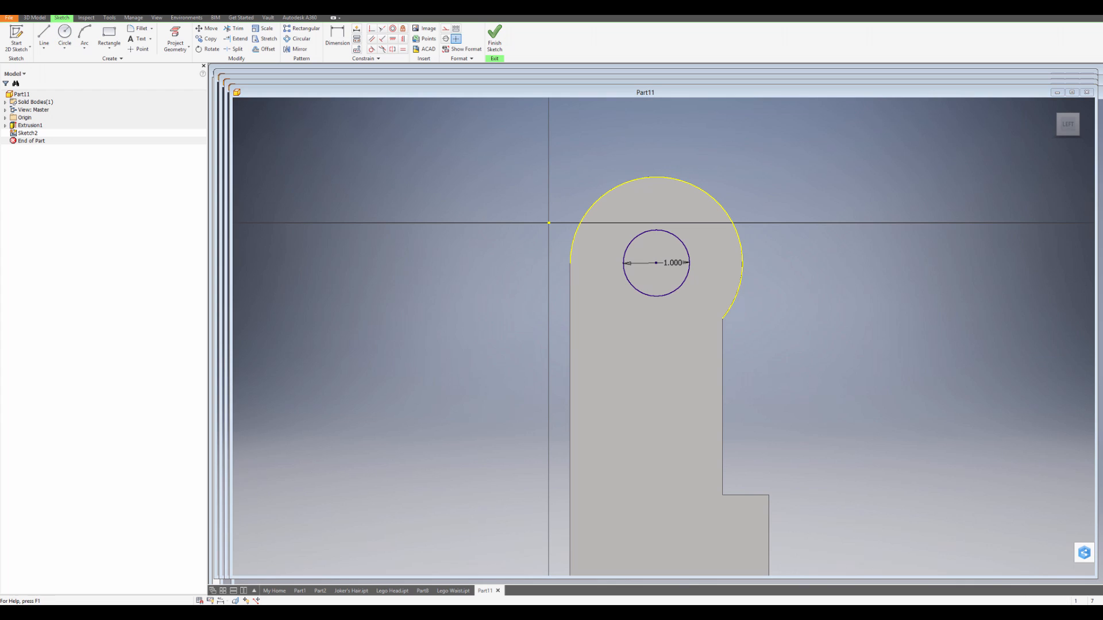
pyautogui.click(493, 35)
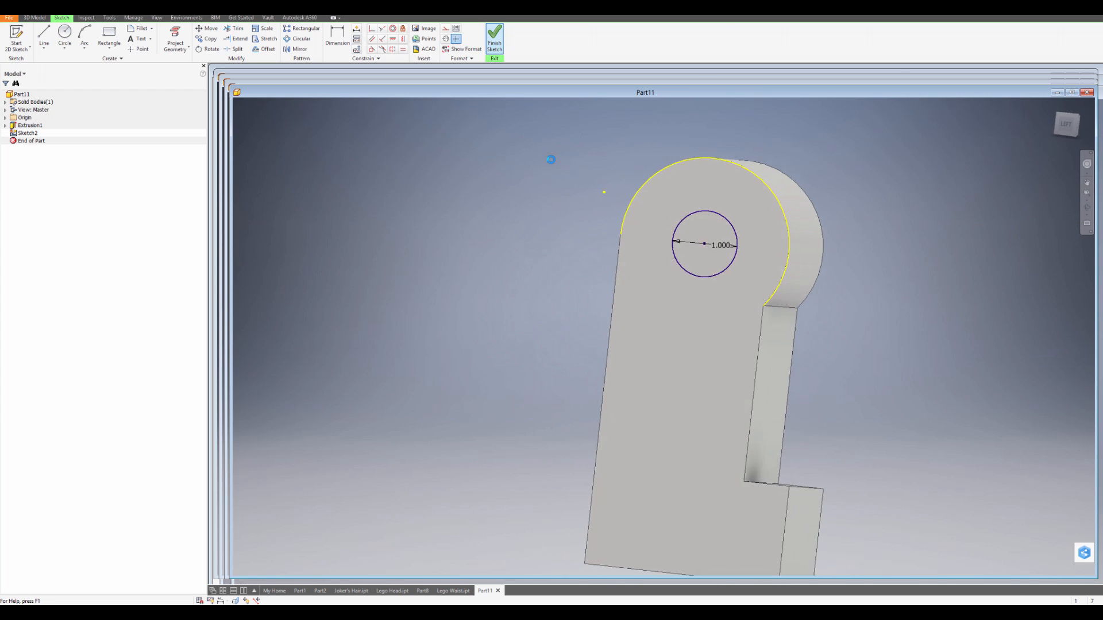
# Step: Cut the 1 in circle 0.5 in deep into the leg as a blind hole
pyautogui.click(44, 35)
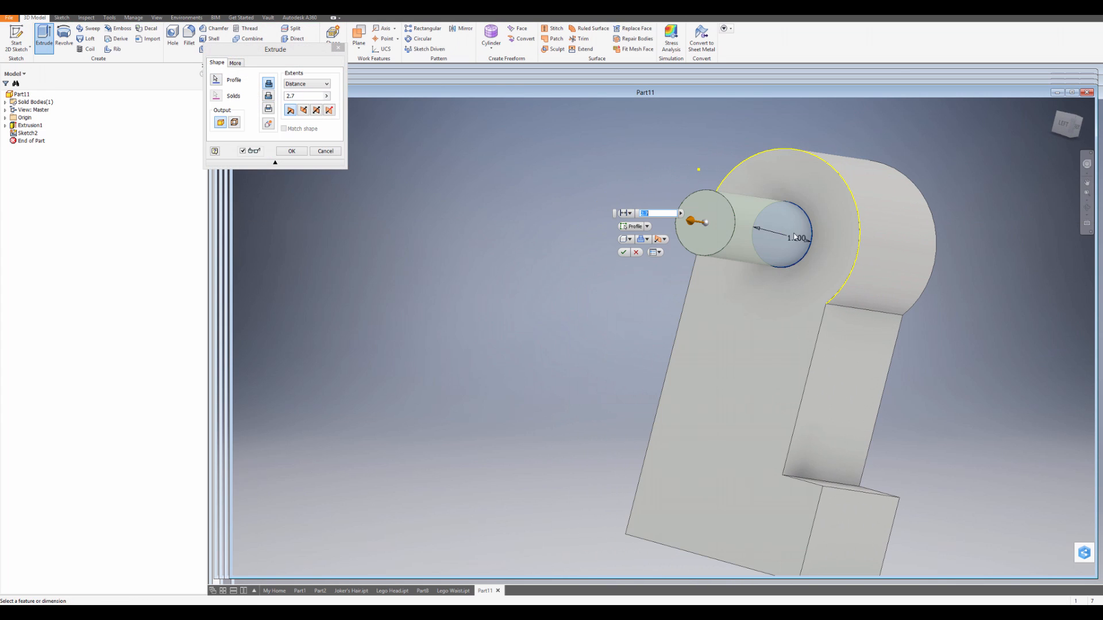
pyautogui.click(269, 97)
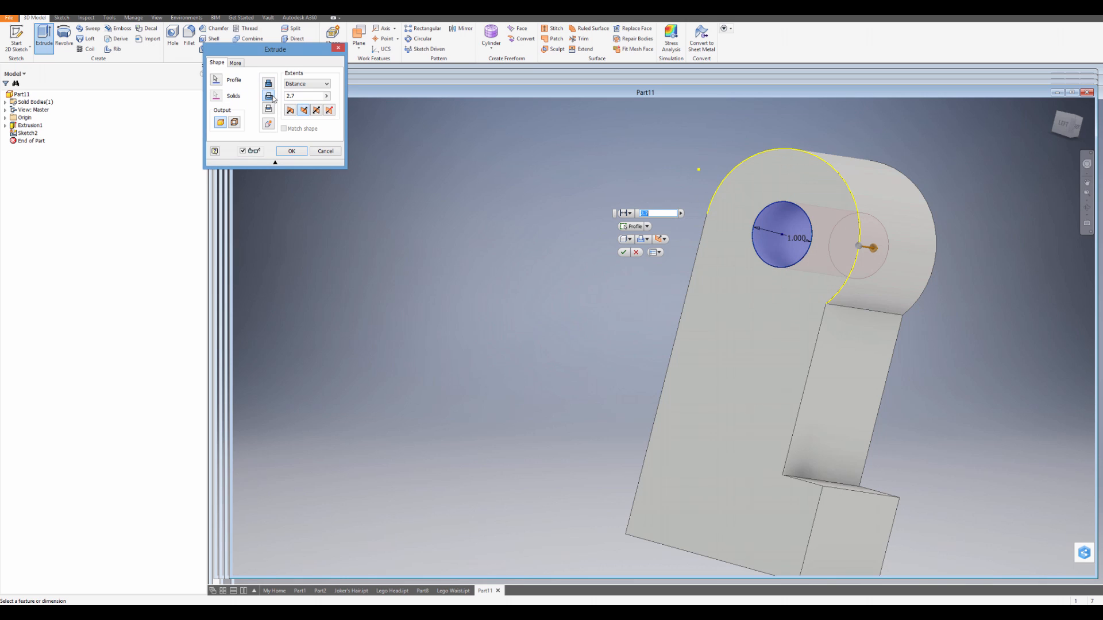
pyautogui.doubleClick(298, 96)
pyautogui.write('.5')
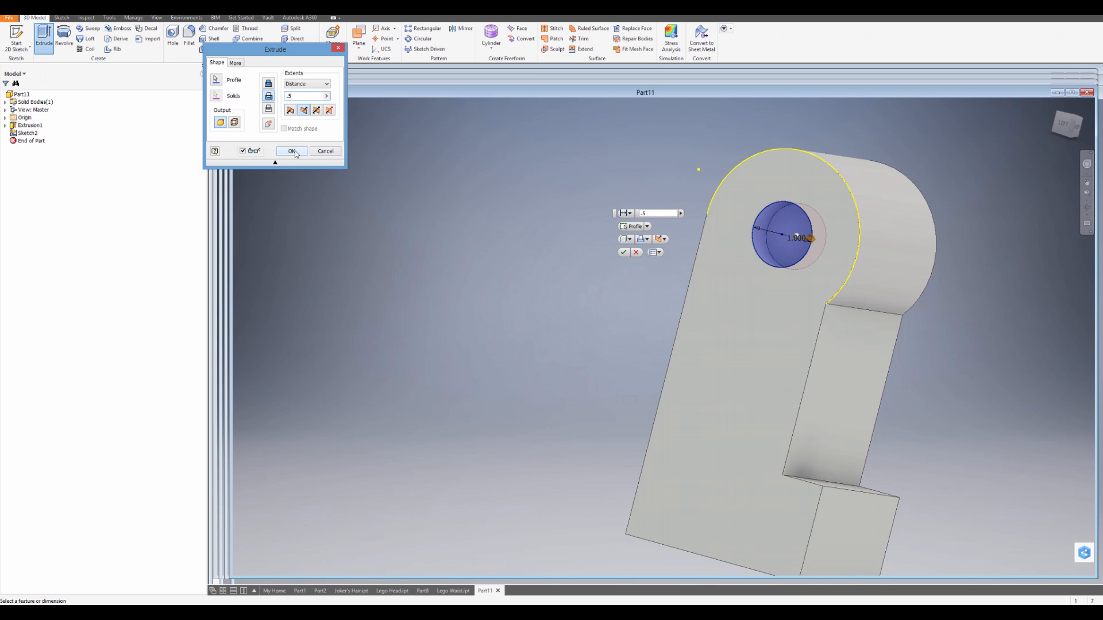
pyautogui.click(295, 153)
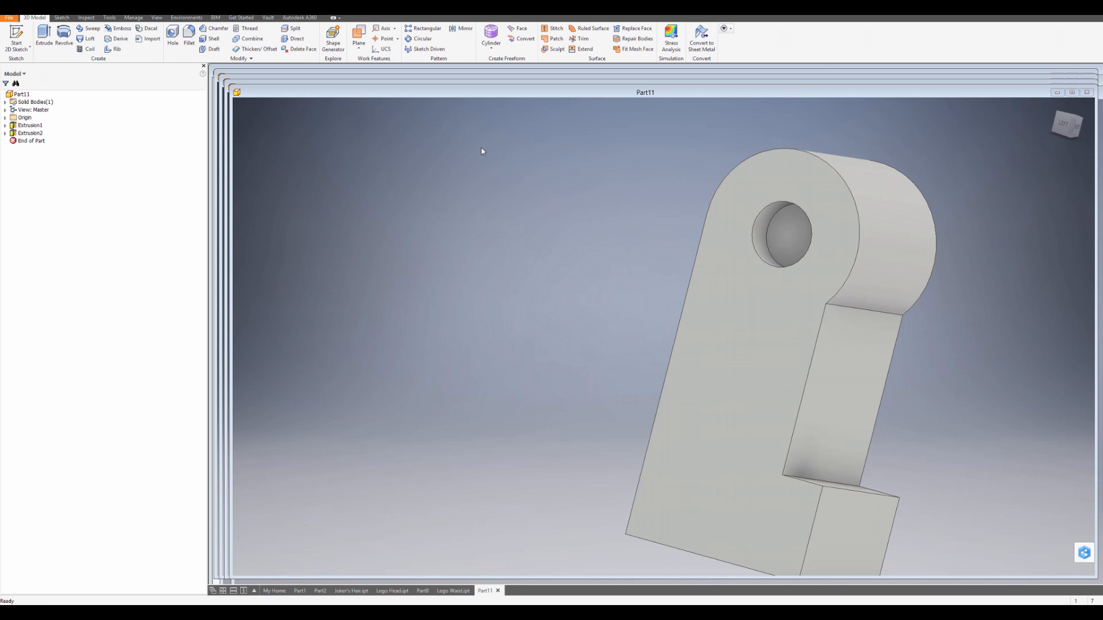
# Step: Start another sketch on the leg's side face with the hole and project the rounded top edge
pyautogui.click(16, 41)
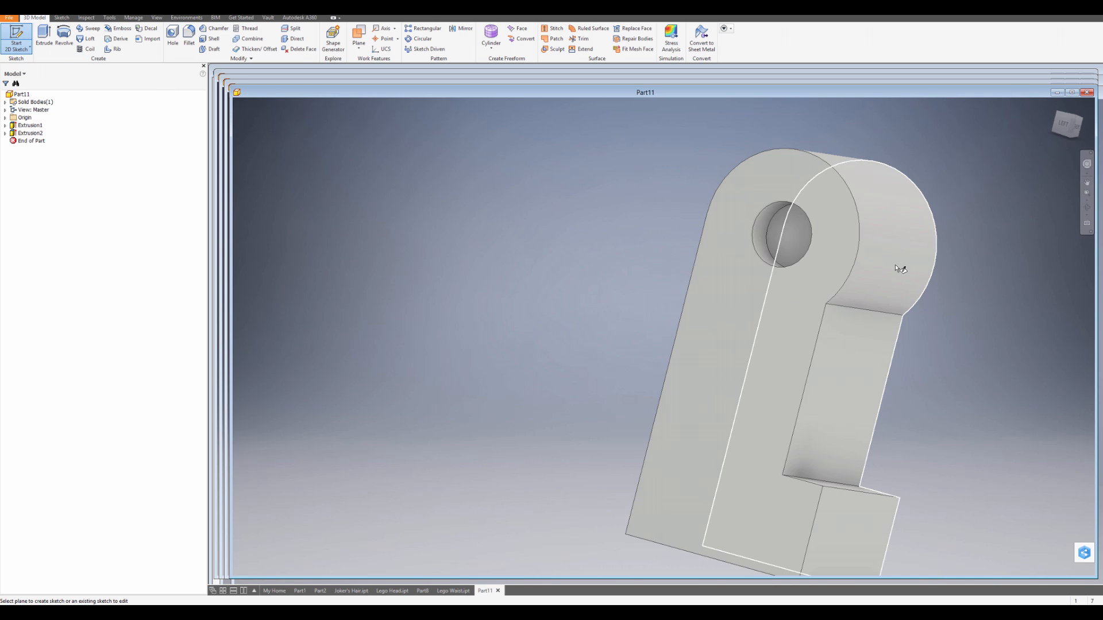
pyautogui.click(725, 285)
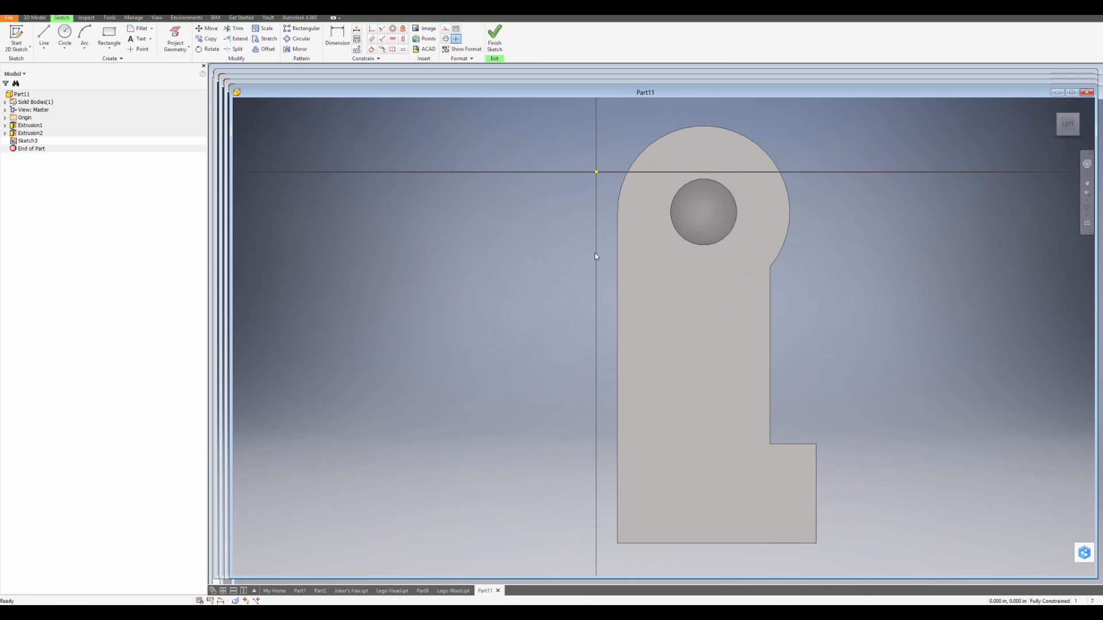
pyautogui.click(175, 38)
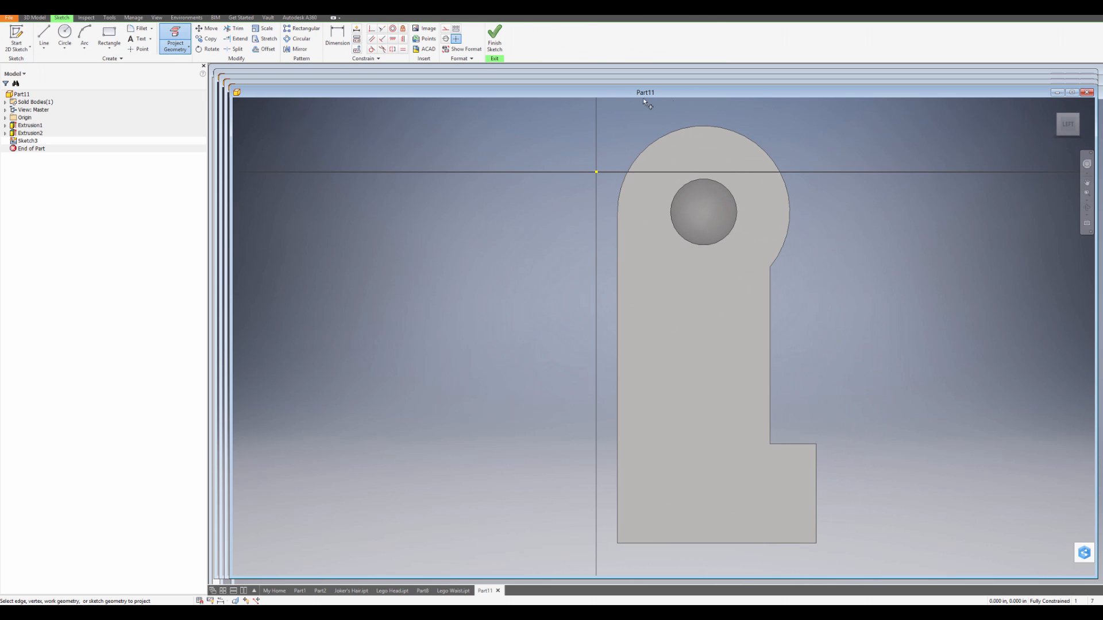
pyautogui.click(728, 135)
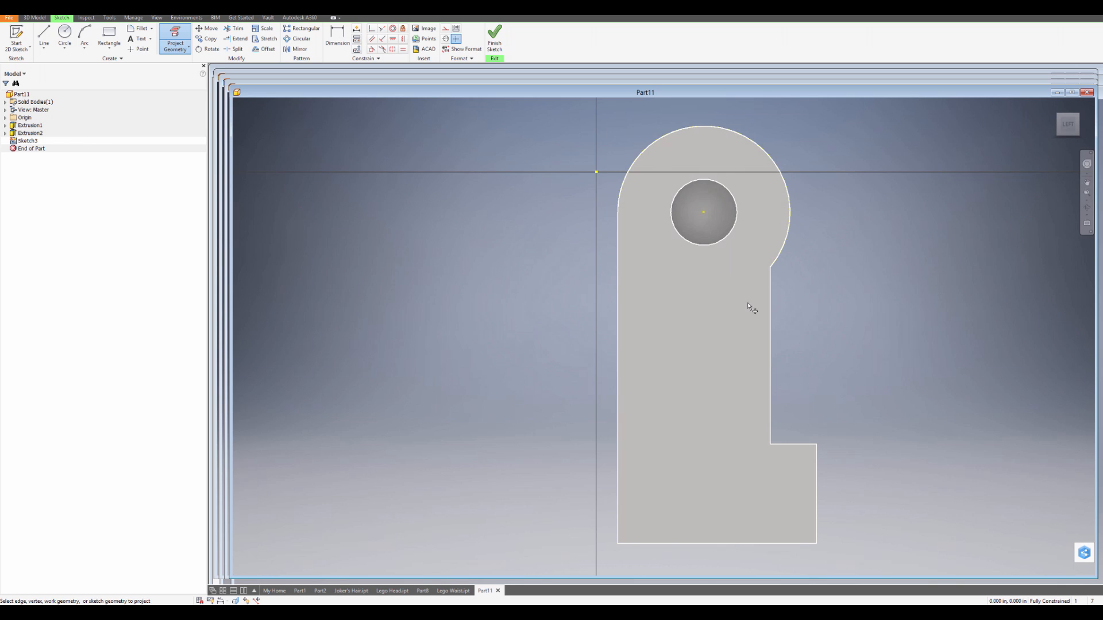
pyautogui.scroll(3, 733, 235)
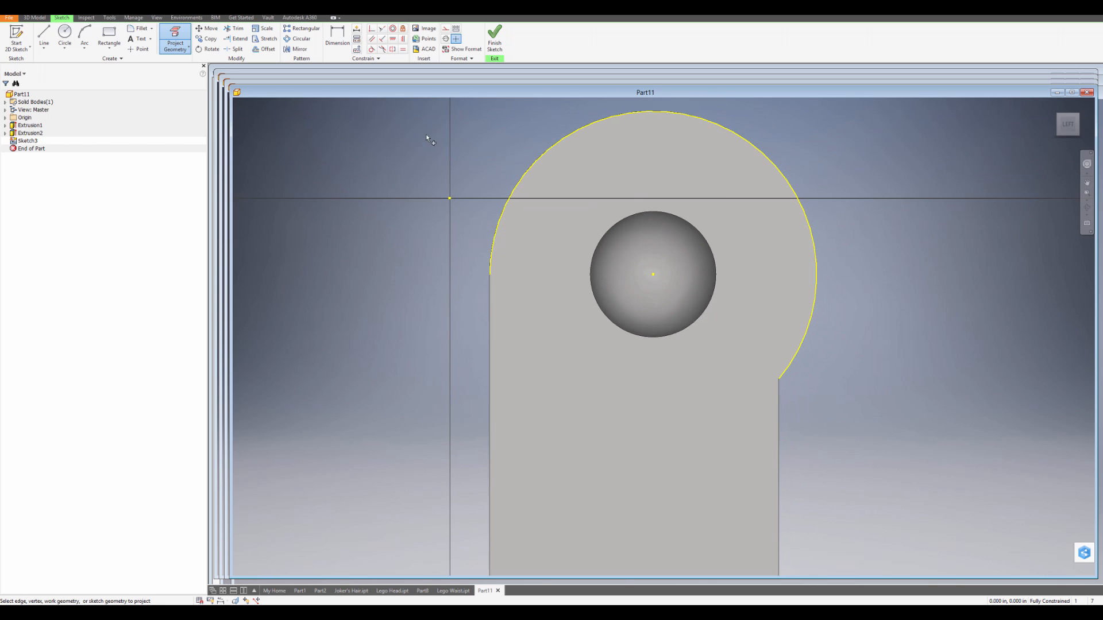
# Step: Offset the projected rounded top edge 0.05 in inward
pyautogui.click(266, 49)
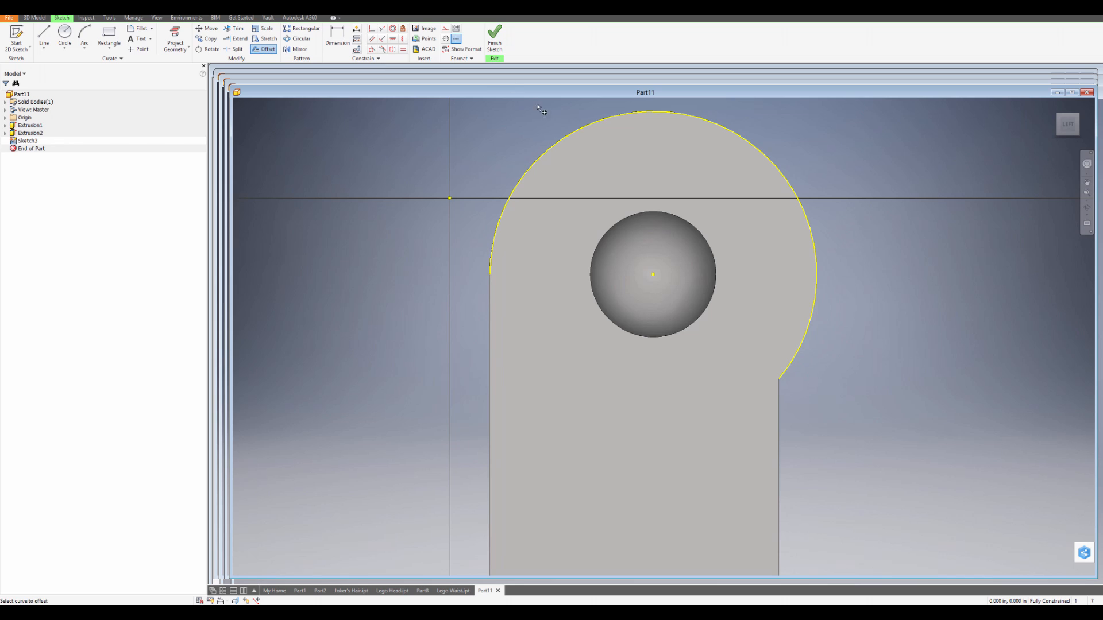
pyautogui.click(568, 135)
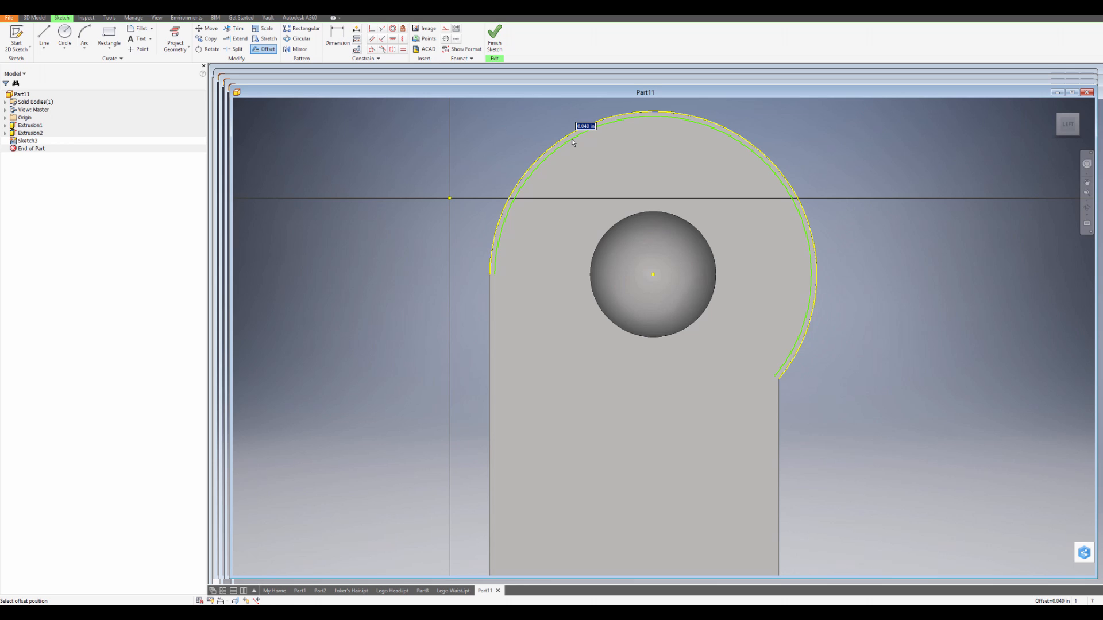
pyautogui.write('.05')
pyautogui.press('Return')
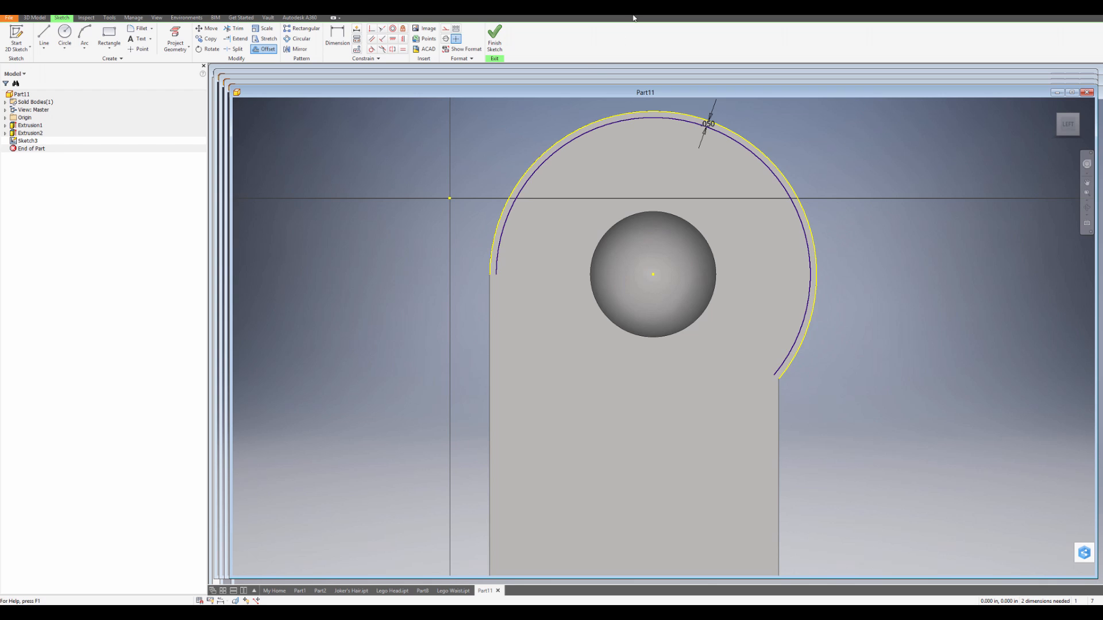
# Step: Draw a horizontal line from the offset arc's lower end across the leg and a vertical line up to the arc's other end
pyautogui.scroll(3, 686, 284)
pyautogui.moveTo(718, 323); pyautogui.dragTo(721, 314, button='middle')
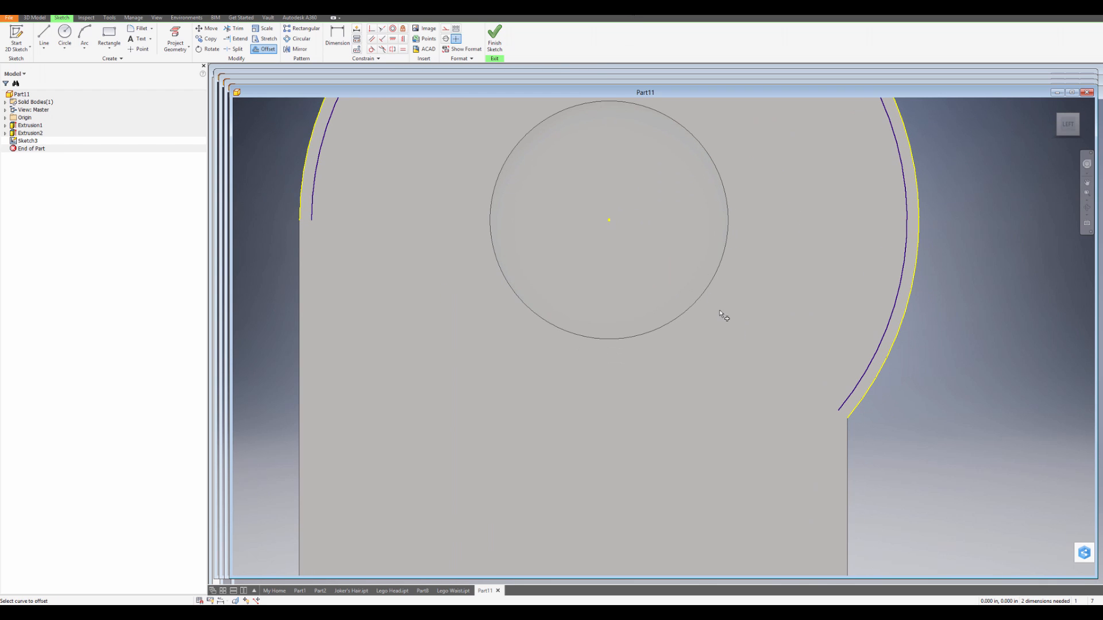
pyautogui.moveTo(865, 396); pyautogui.dragTo(772, 463, button='middle')
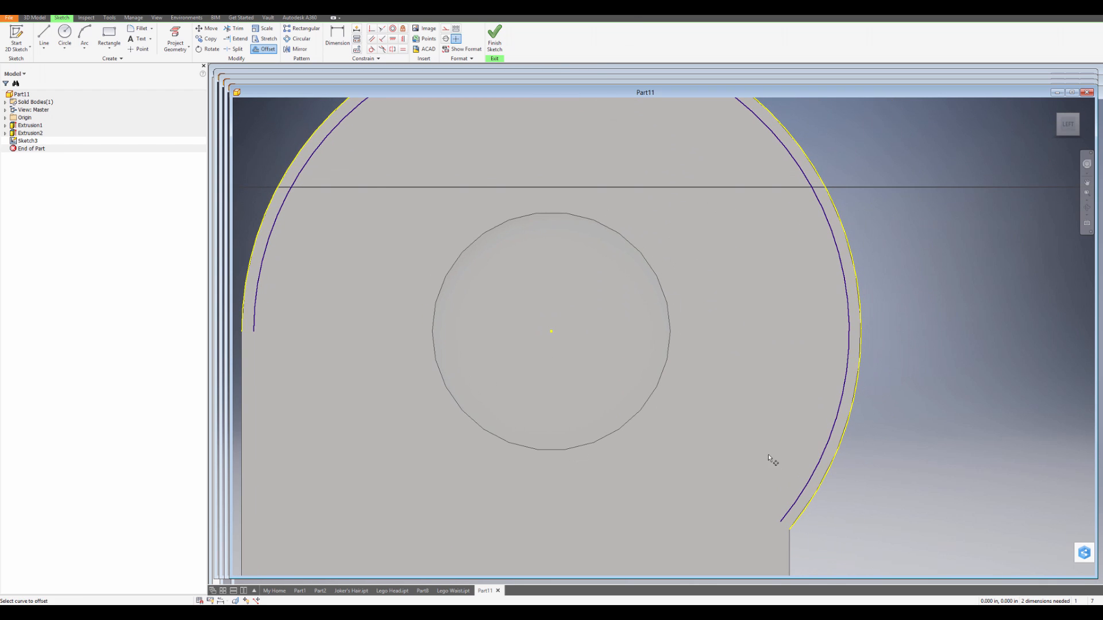
pyautogui.scroll(-4, 781, 390)
pyautogui.scroll(4, 769, 402)
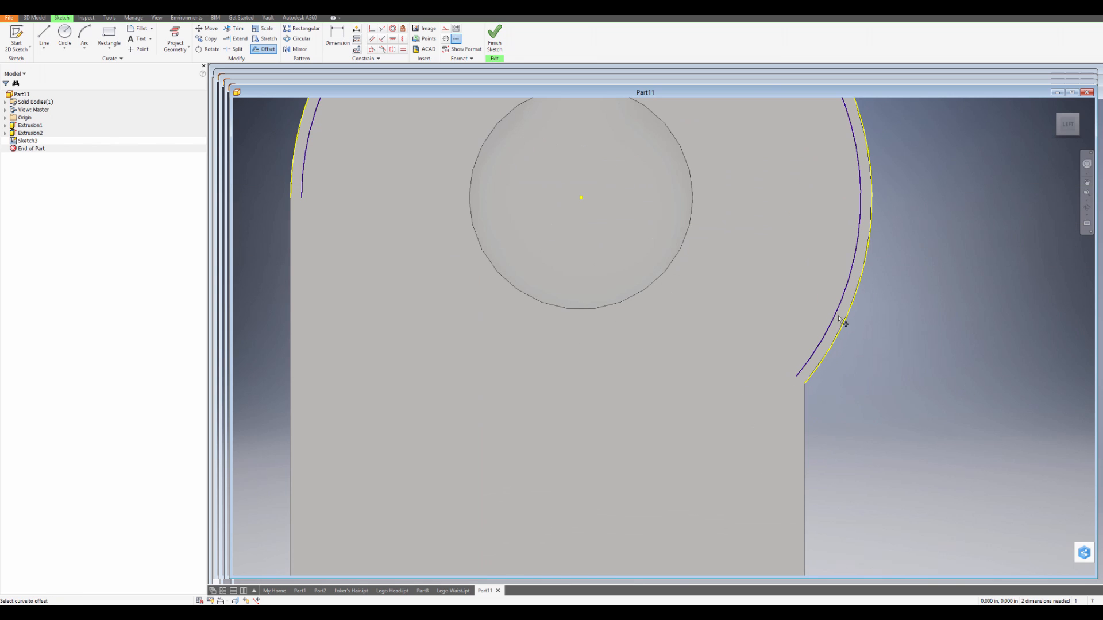
pyautogui.click(44, 35)
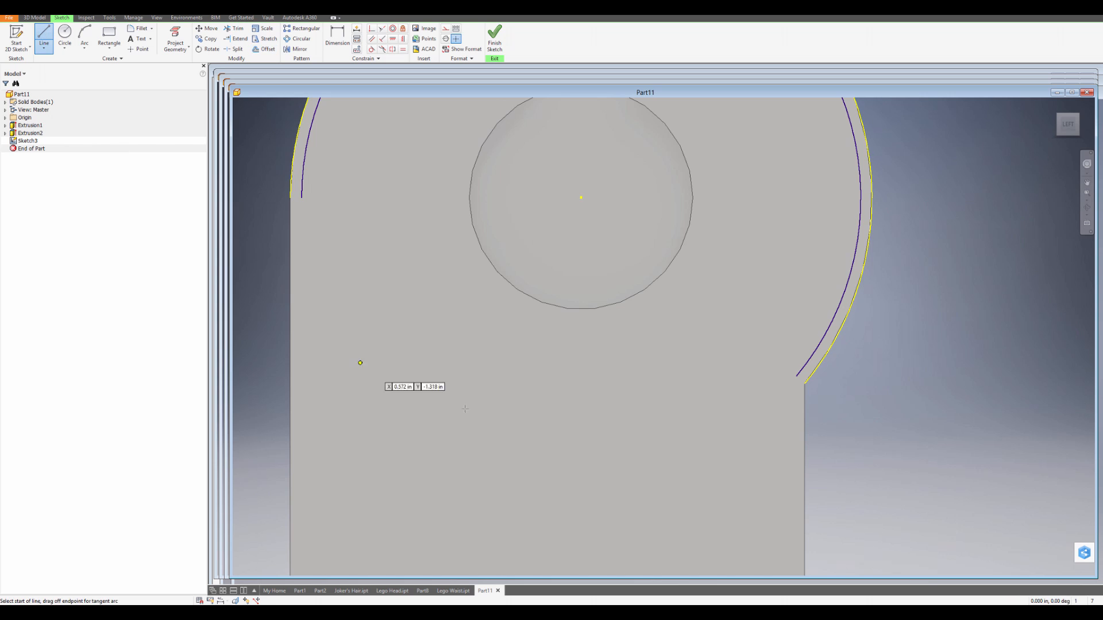
pyautogui.click(796, 376)
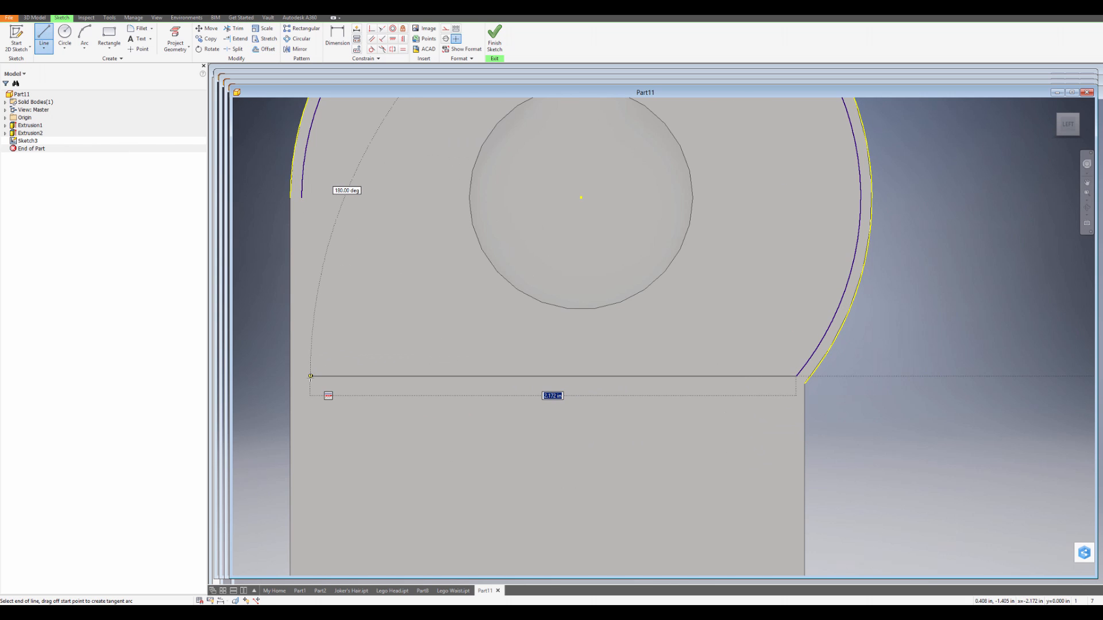
pyautogui.click(302, 375)
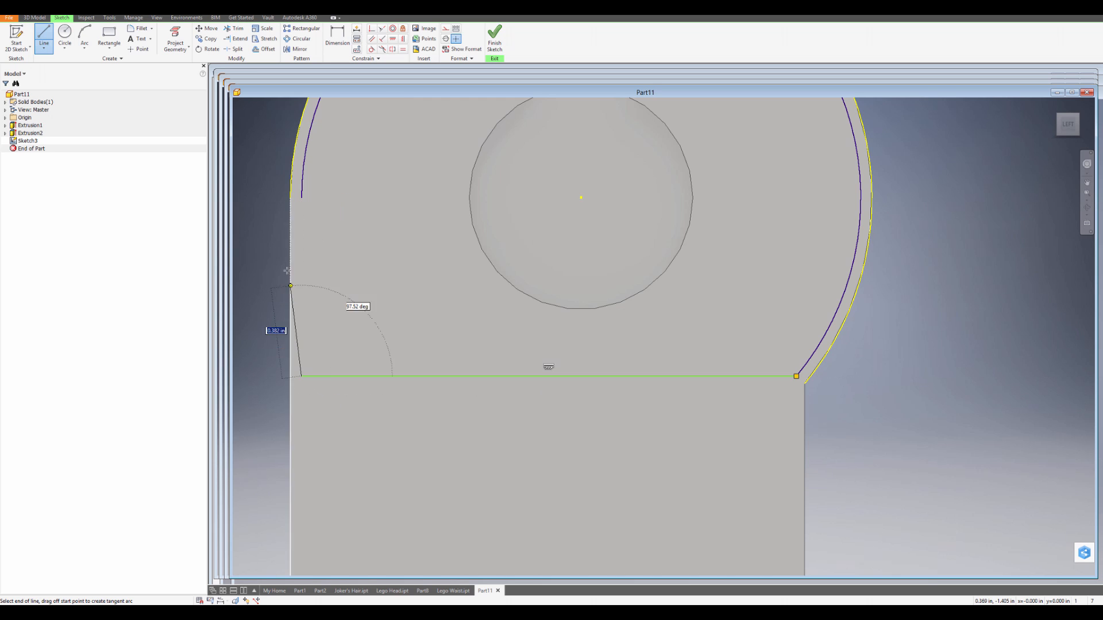
pyautogui.click(301, 195)
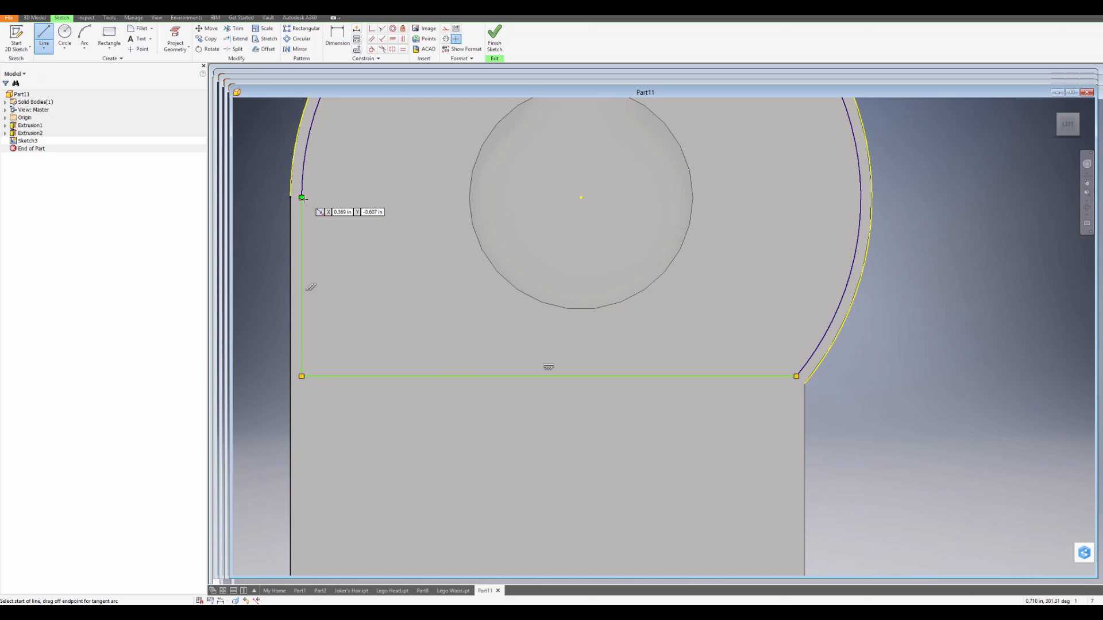
pyautogui.scroll(4, 459, 402)
pyautogui.scroll(-4, 493, 429)
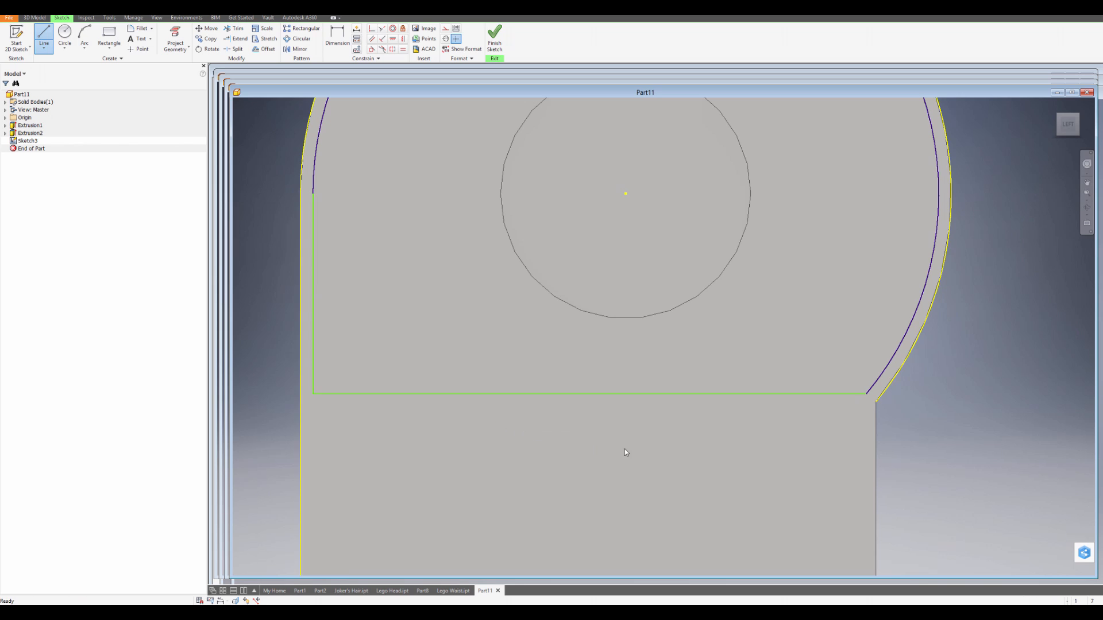
pyautogui.press('Escape')
# Step: Draw a 0.05 in horizontal line from the corner of the two new lines to the leg's straight back edge
pyautogui.scroll(-4, 374, 394)
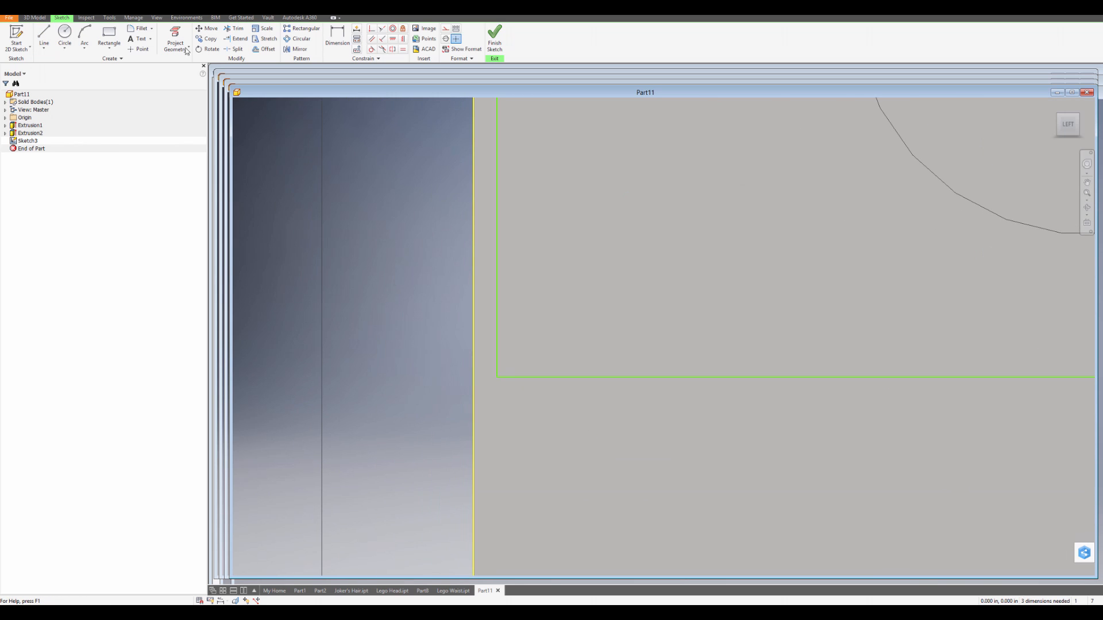
pyautogui.click(43, 36)
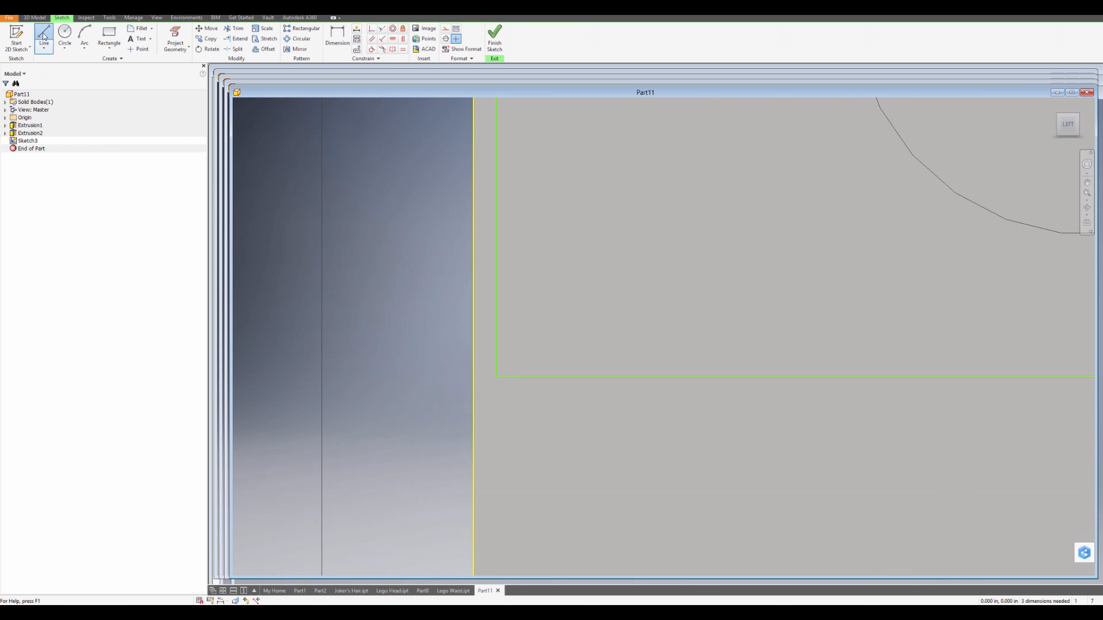
pyautogui.click(496, 376)
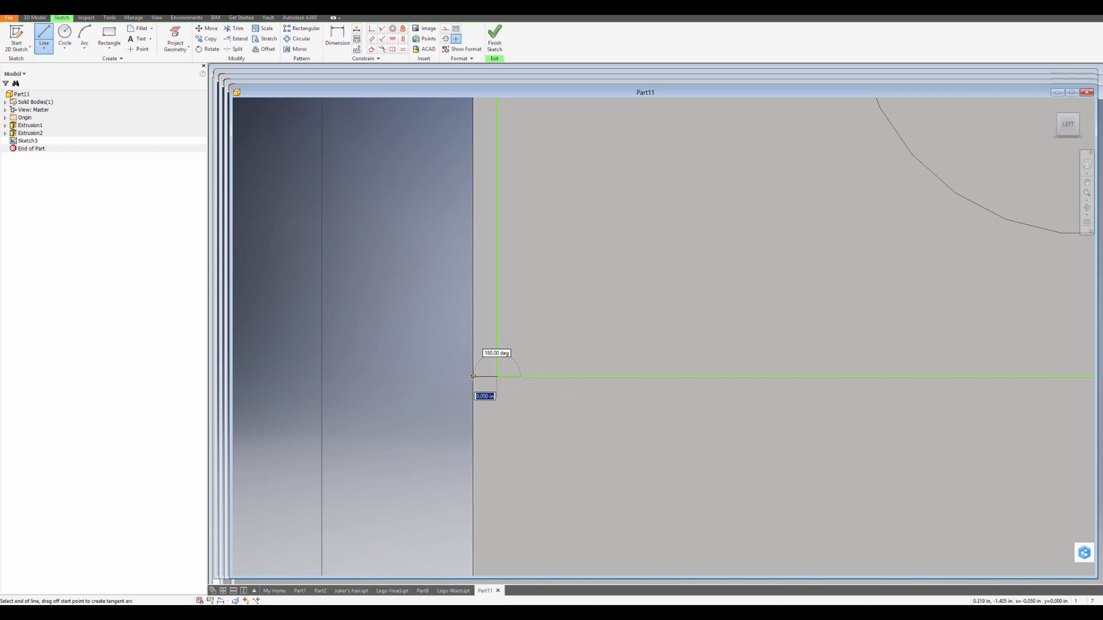
pyautogui.doubleClick(473, 378)
pyautogui.scroll(4, 472, 378)
pyautogui.moveTo(566, 396); pyautogui.dragTo(382, 339, button='middle')
pyautogui.press('Escape')
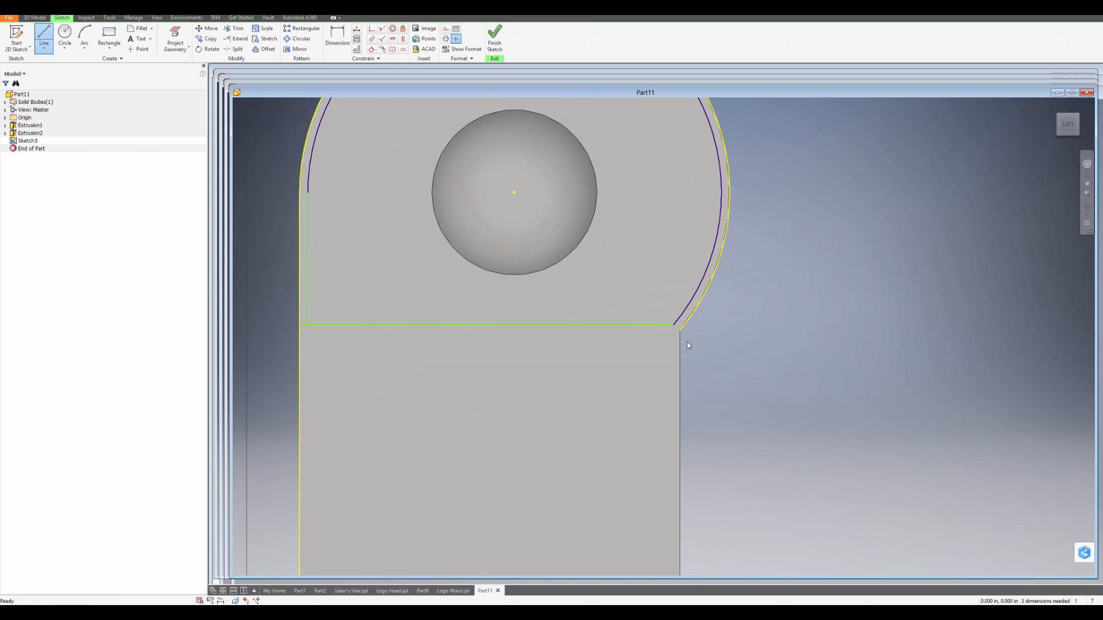
# Step: Join the offset arc's lower end to the leg's outer edge with a short slanted line and finish the sketch
pyautogui.scroll(-8, 683, 336)
pyautogui.click(44, 36)
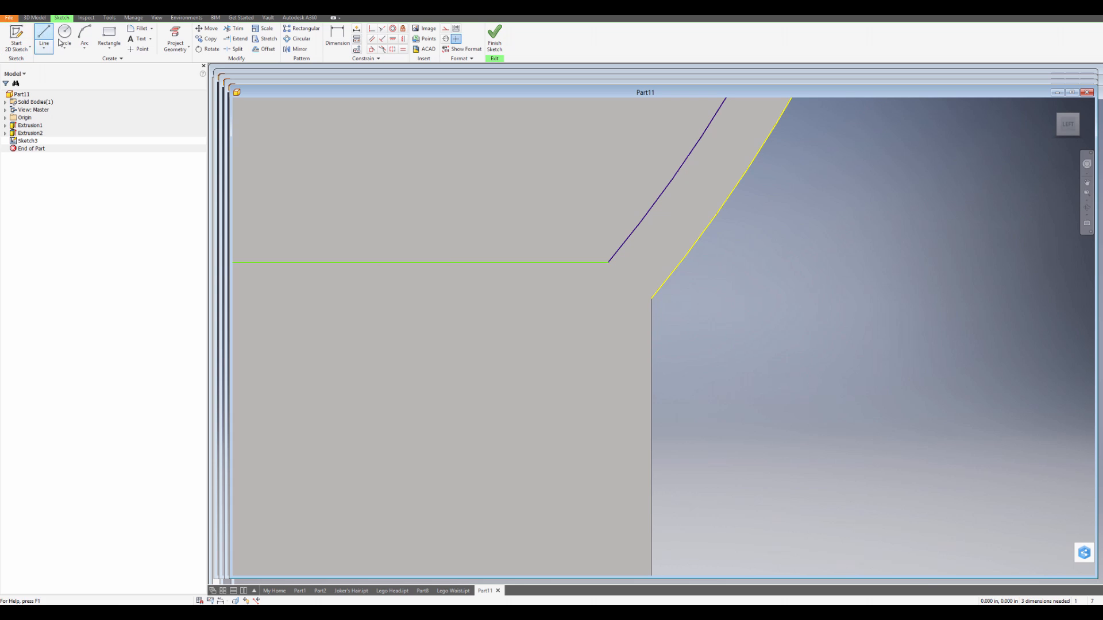
pyautogui.click(608, 263)
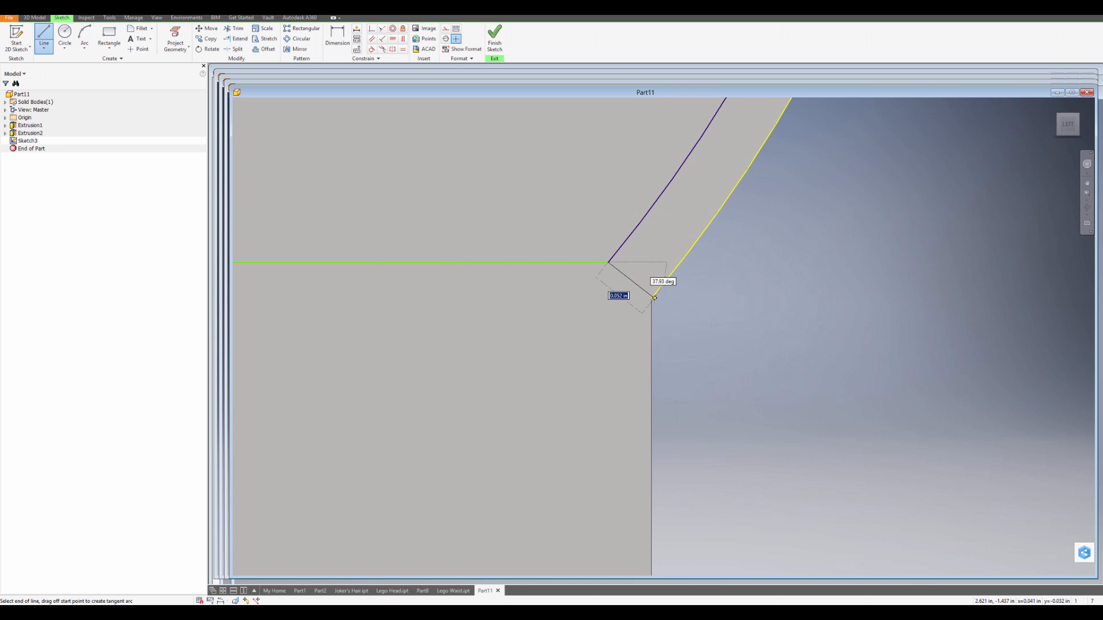
pyautogui.doubleClick(647, 290)
pyautogui.scroll(5, 703, 383)
pyautogui.press('Escape')
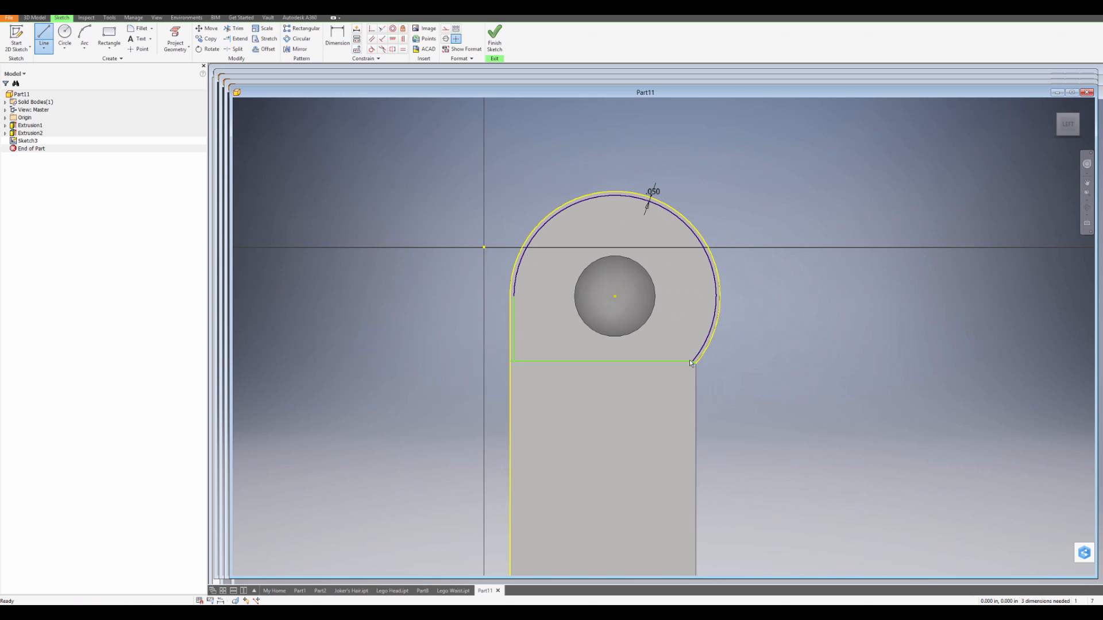
pyautogui.click(503, 39)
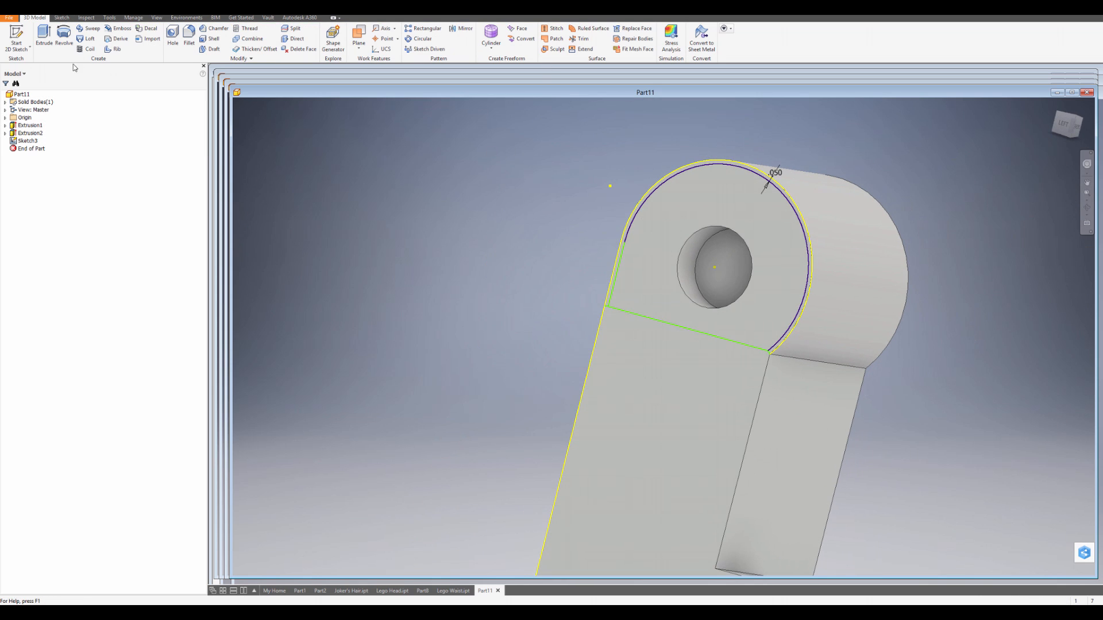
# Step: Cut the thin band between the offset and outer edges through the leg with a reversed 4.8125 in extrusion
pyautogui.press('e')
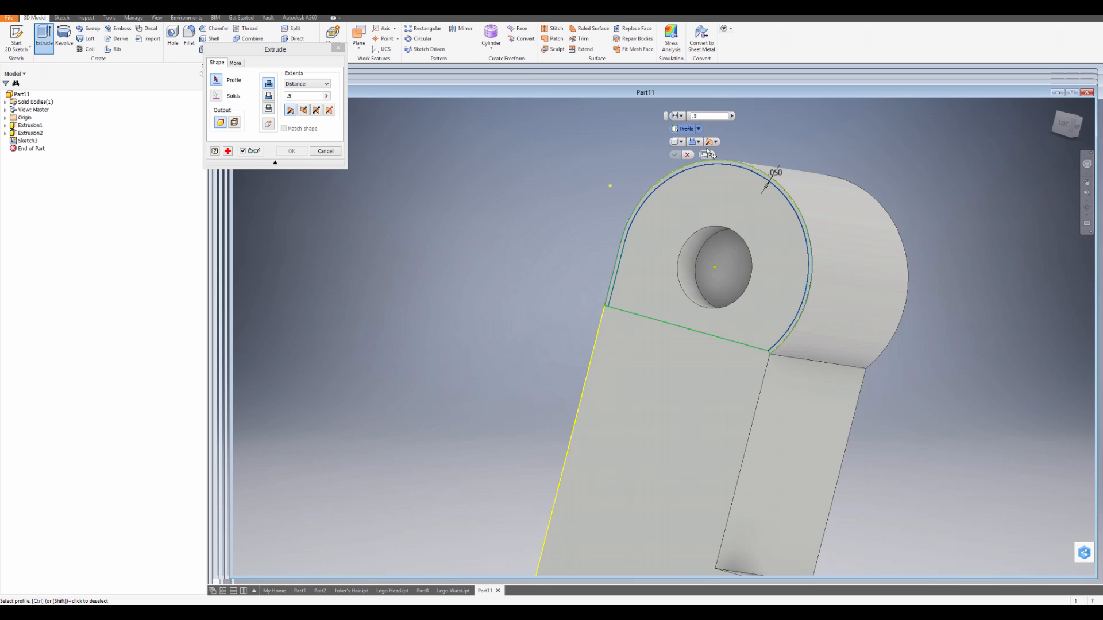
pyautogui.click(741, 166)
pyautogui.scroll(-4, 813, 308)
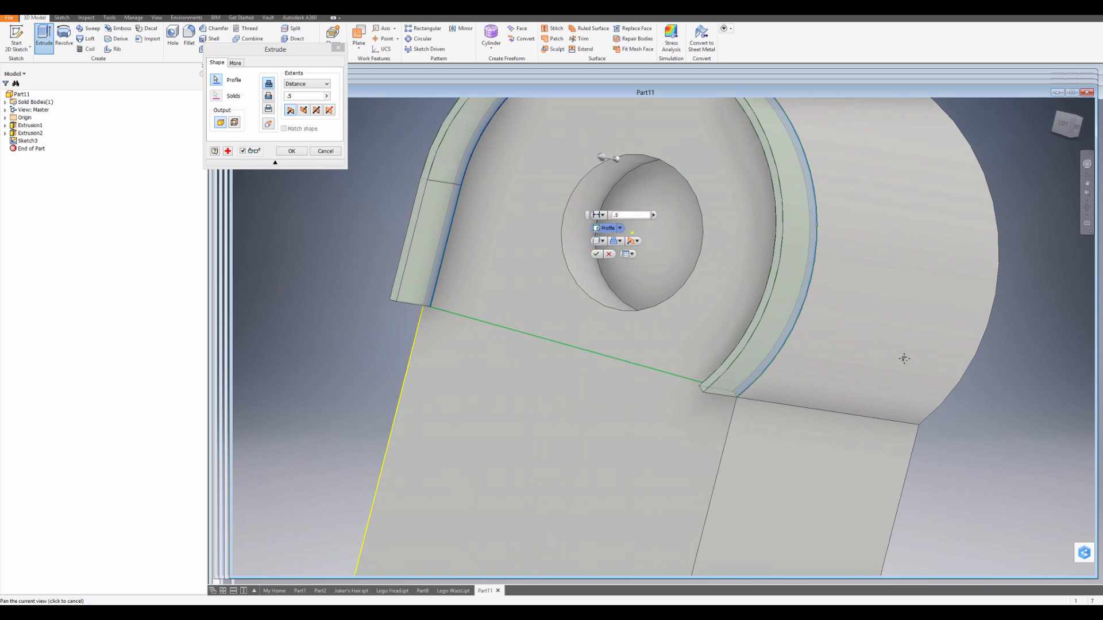
pyautogui.click(268, 96)
pyautogui.click(303, 110)
pyautogui.scroll(2, 575, 241)
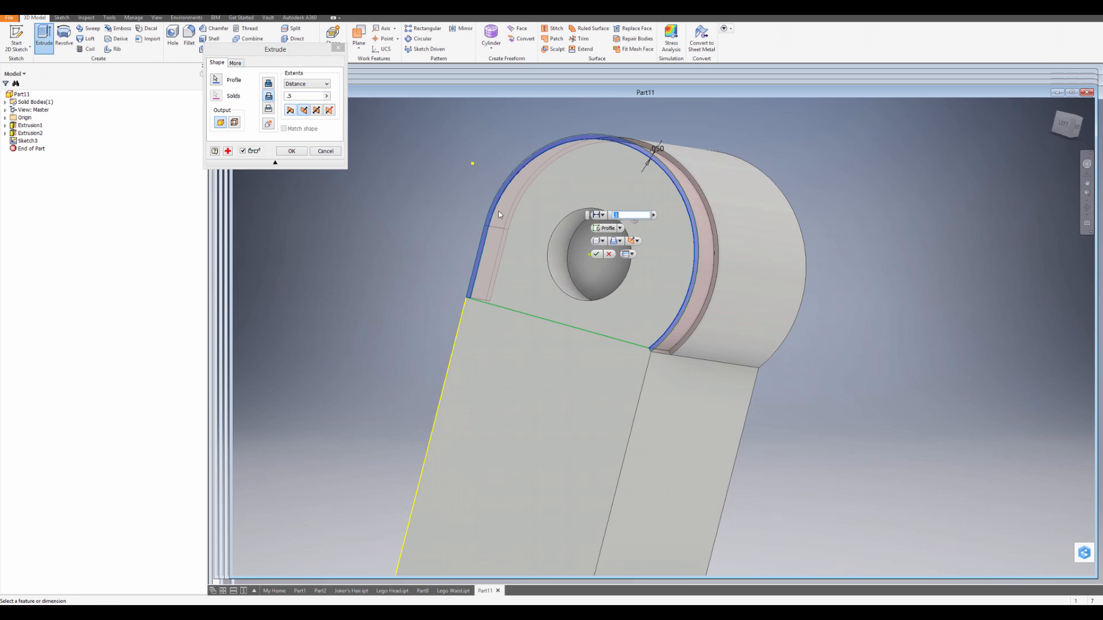
pyautogui.moveTo(590, 230); pyautogui.dragTo(509, 220, button='middle')
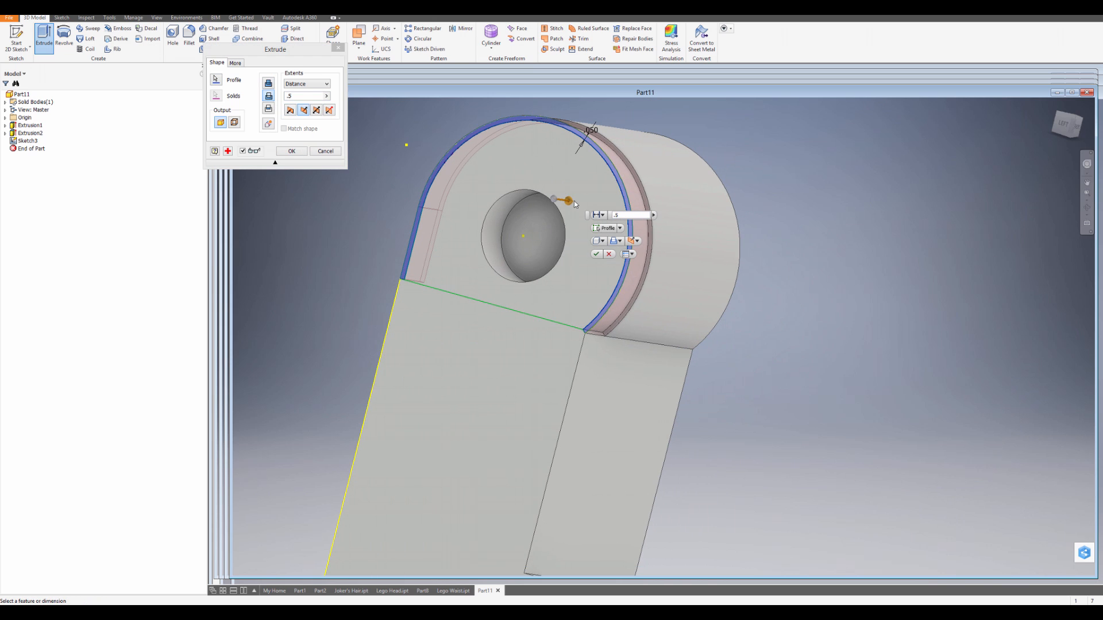
pyautogui.moveTo(568, 201); pyautogui.dragTo(743, 224)
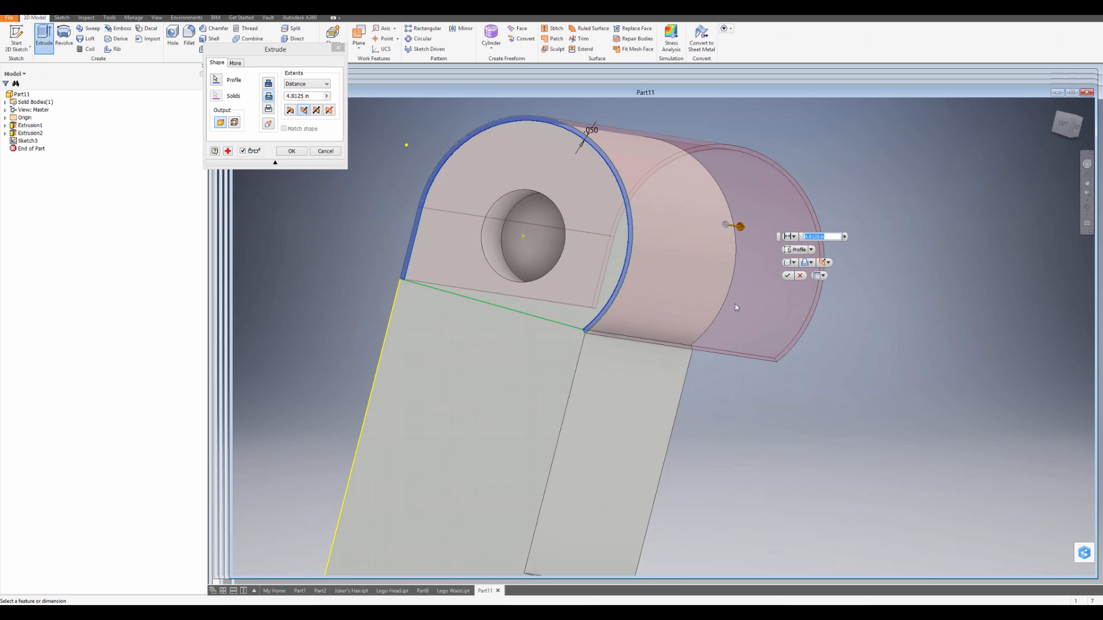
pyautogui.keyDown('shift'); pyautogui.moveTo(736, 309); pyautogui.dragTo(714, 315, button='middle'); pyautogui.keyUp('shift')
pyautogui.scroll(3, 723, 314)
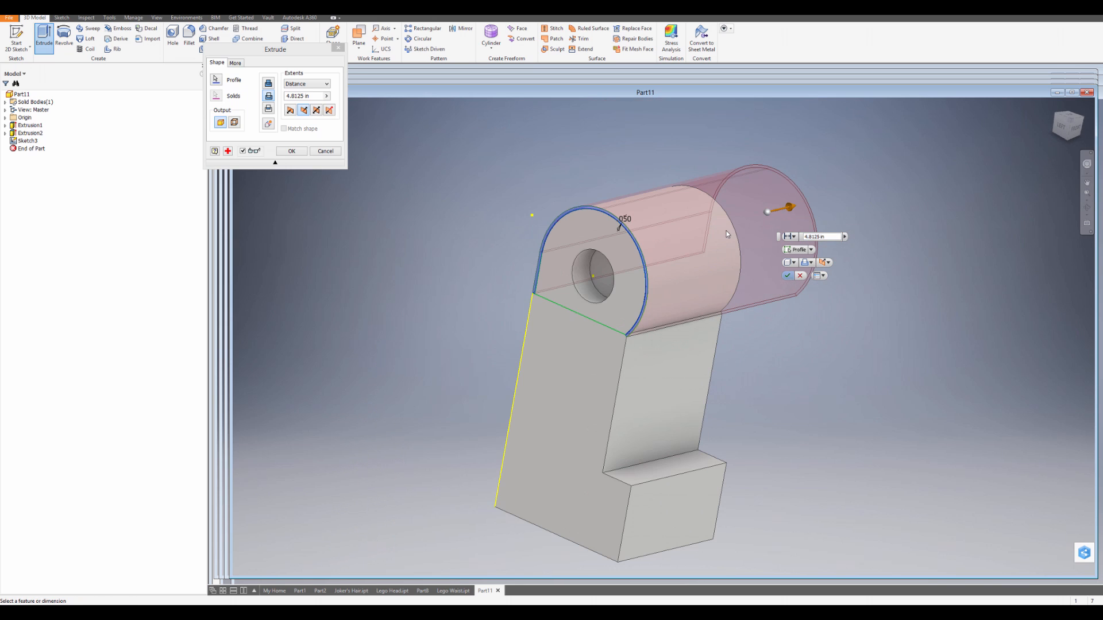
pyautogui.click(788, 277)
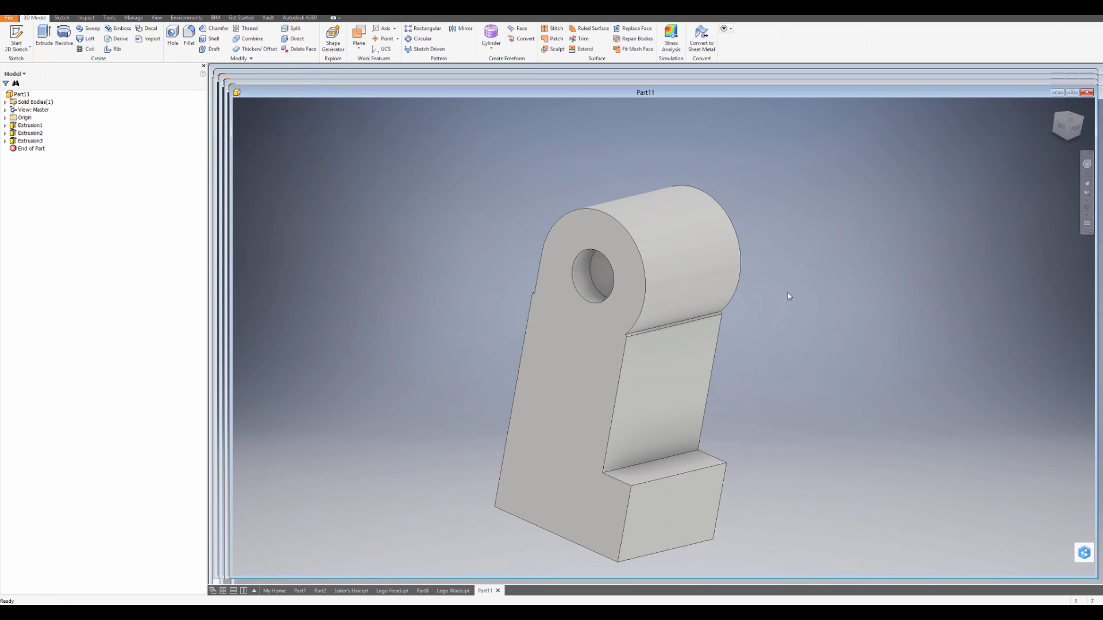
# Step: Save the part as Lego Leg Left in the Lego Character Head folder
pyautogui.keyDown('shift'); pyautogui.moveTo(718, 320); pyautogui.dragTo(737, 292, button='middle'); pyautogui.keyUp('shift')
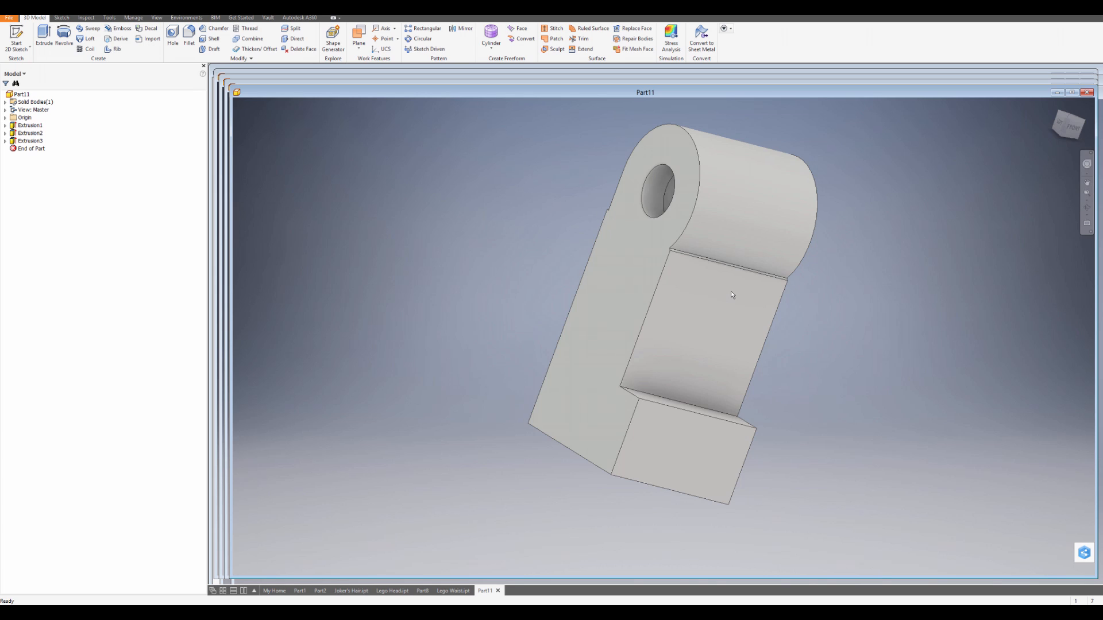
pyautogui.click(10, 21)
pyautogui.click(30, 93)
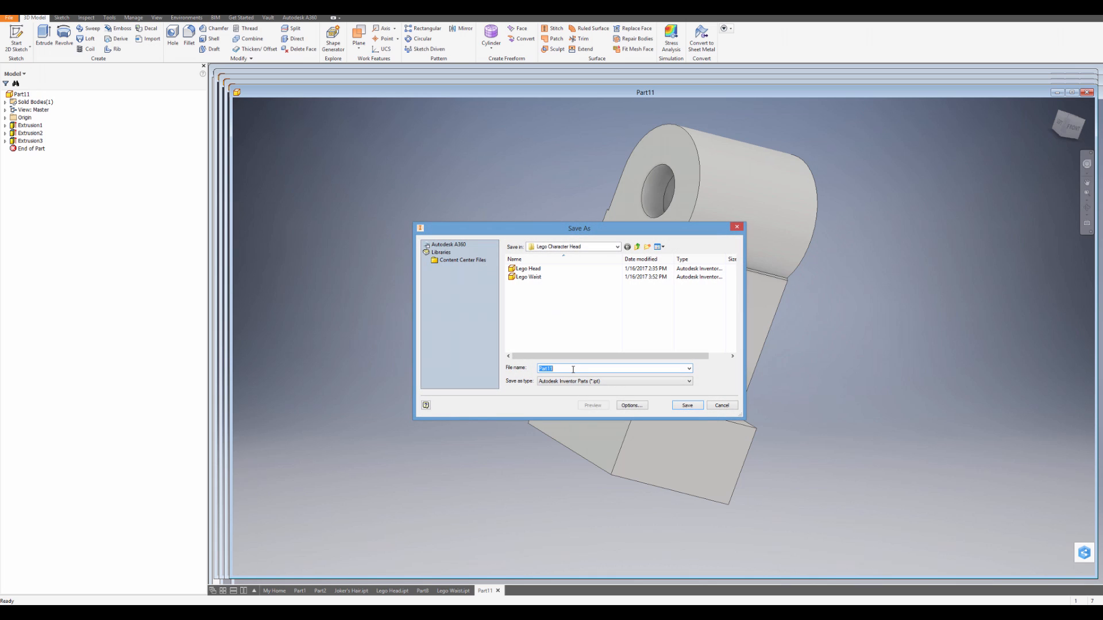
pyautogui.write('Lego Leg Left')
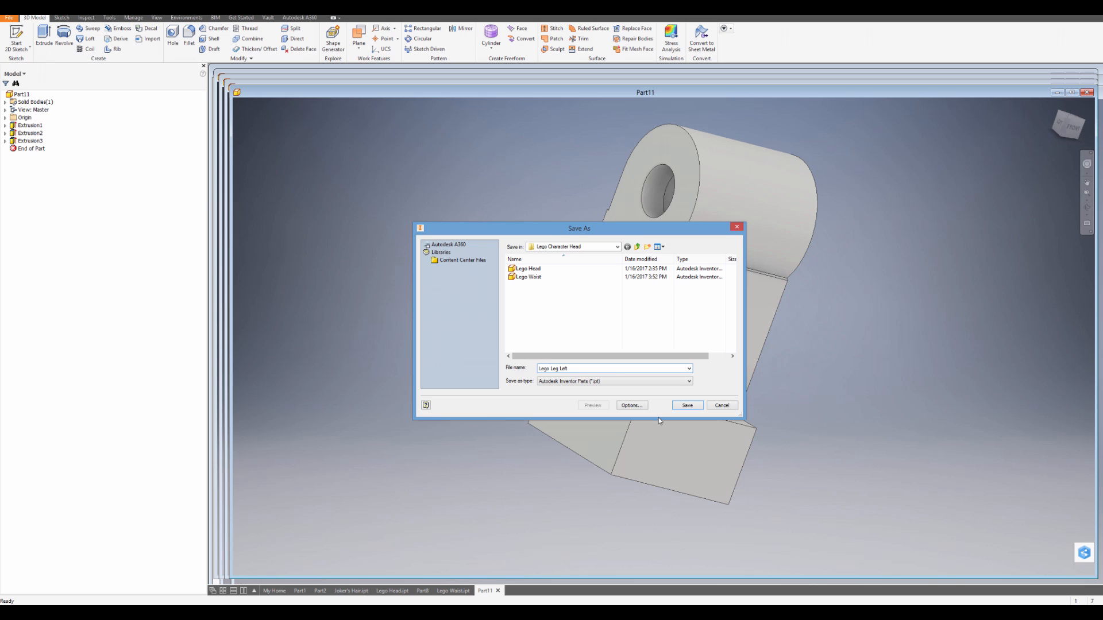
pyautogui.click(682, 406)
# Step: Suppress the extruded cut that forms the round hip hole
pyautogui.scroll(3, 703, 345)
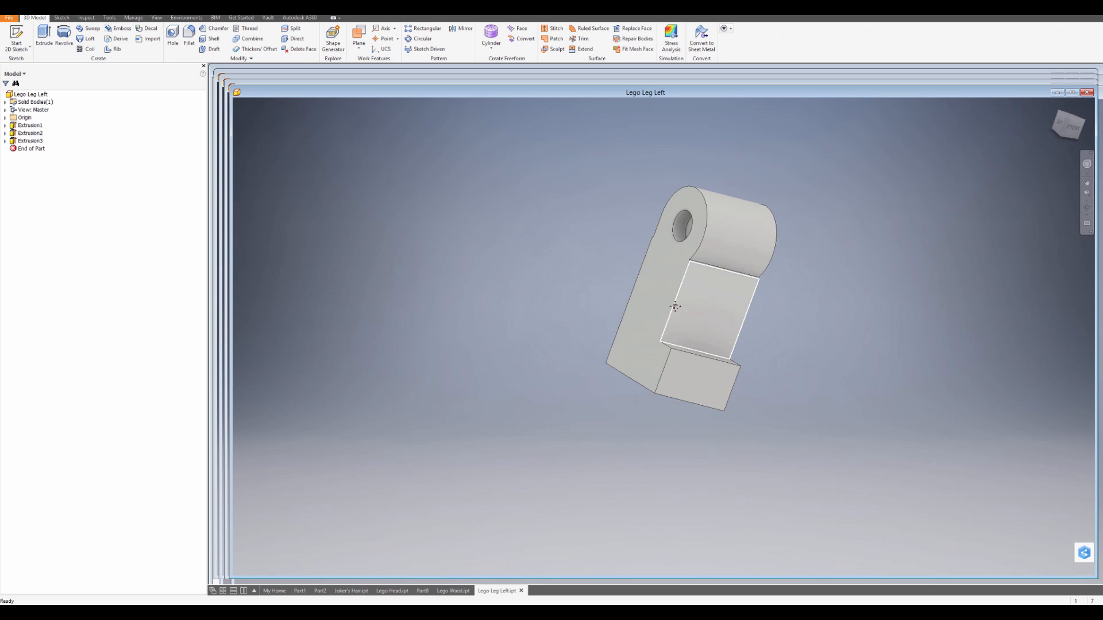
pyautogui.scroll(-4, 610, 270)
pyautogui.moveTo(671, 302); pyautogui.dragTo(598, 313, button='middle')
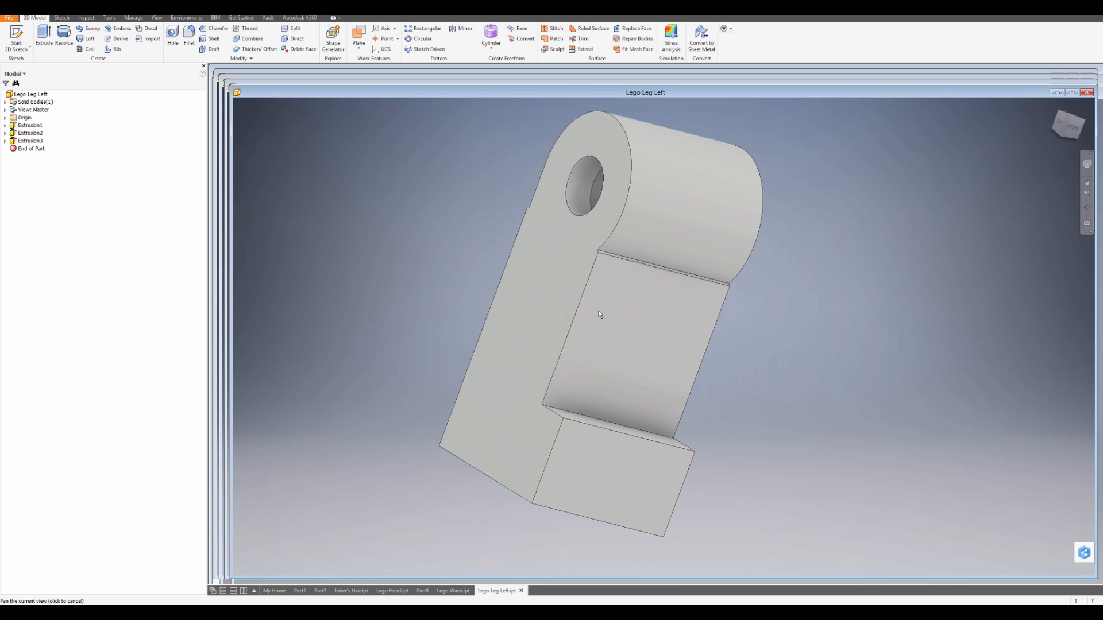
pyautogui.rightClick(28, 134)
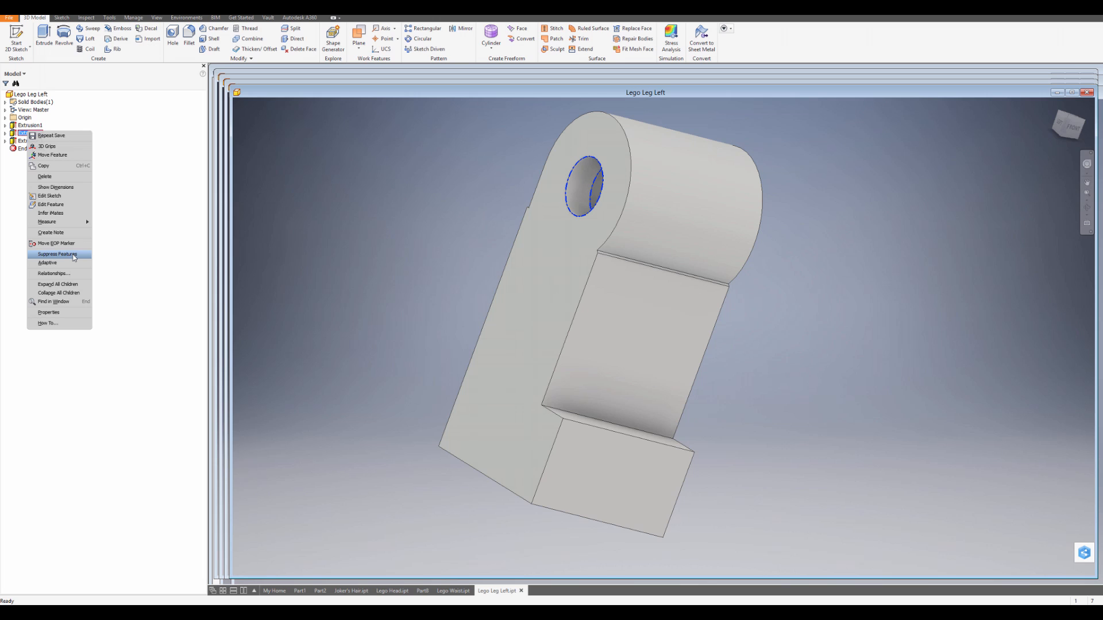
pyautogui.click(74, 257)
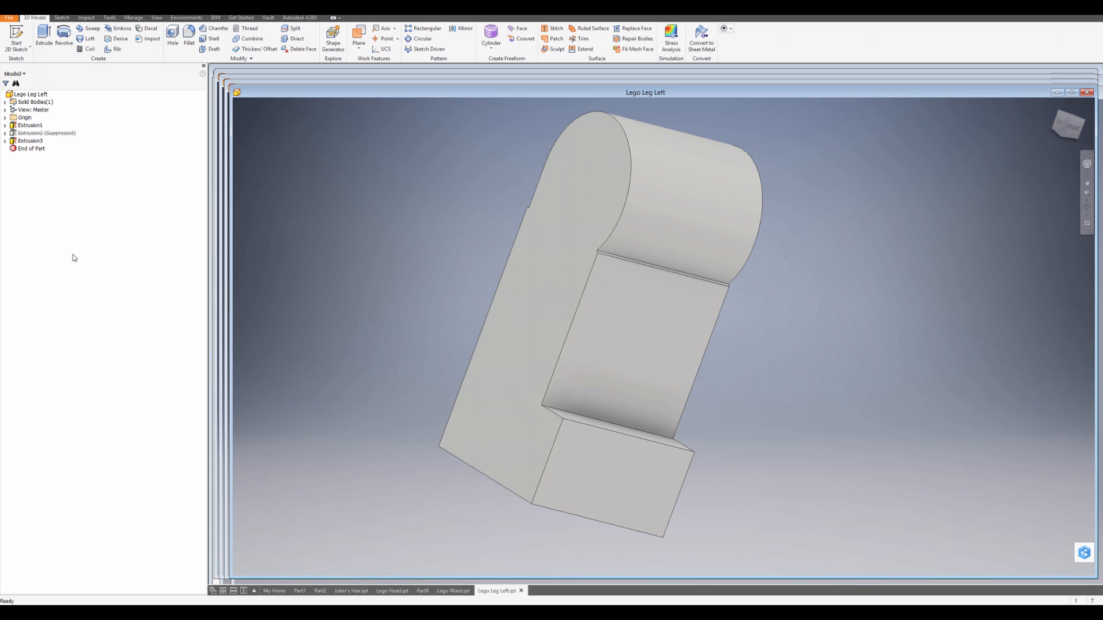
# Step: Start a sketch on the leg's flat side face opposite the suppressed hole and project the rounded top's arc edge
pyautogui.scroll(-3, 634, 337)
pyautogui.keyDown('shift'); pyautogui.moveTo(634, 337); pyautogui.dragTo(493, 319, button='middle'); pyautogui.keyUp('shift')
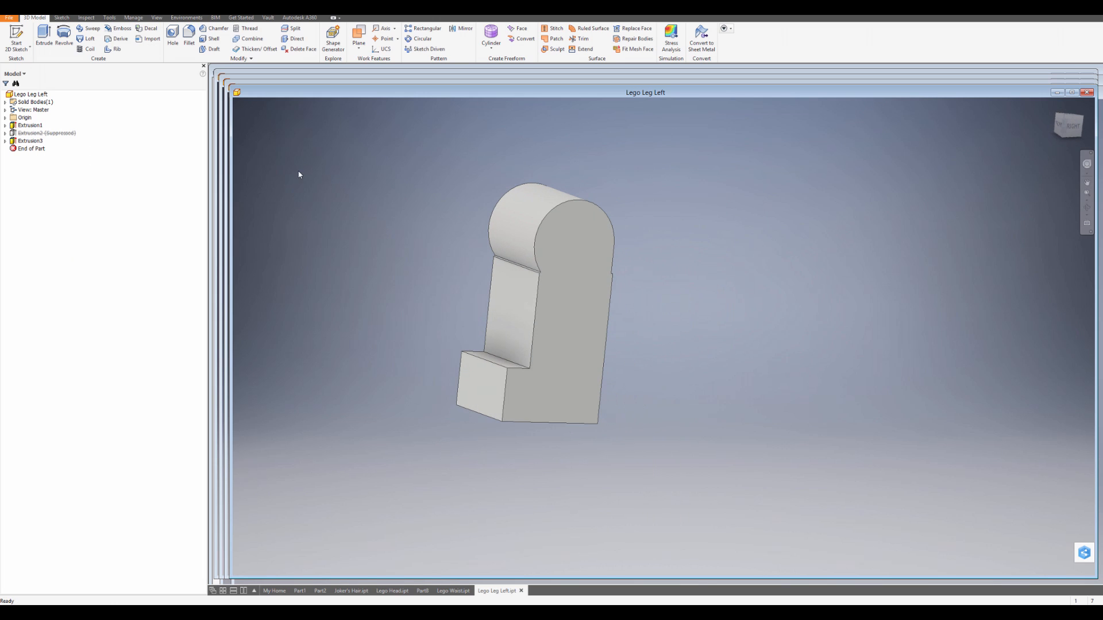
pyautogui.click(16, 39)
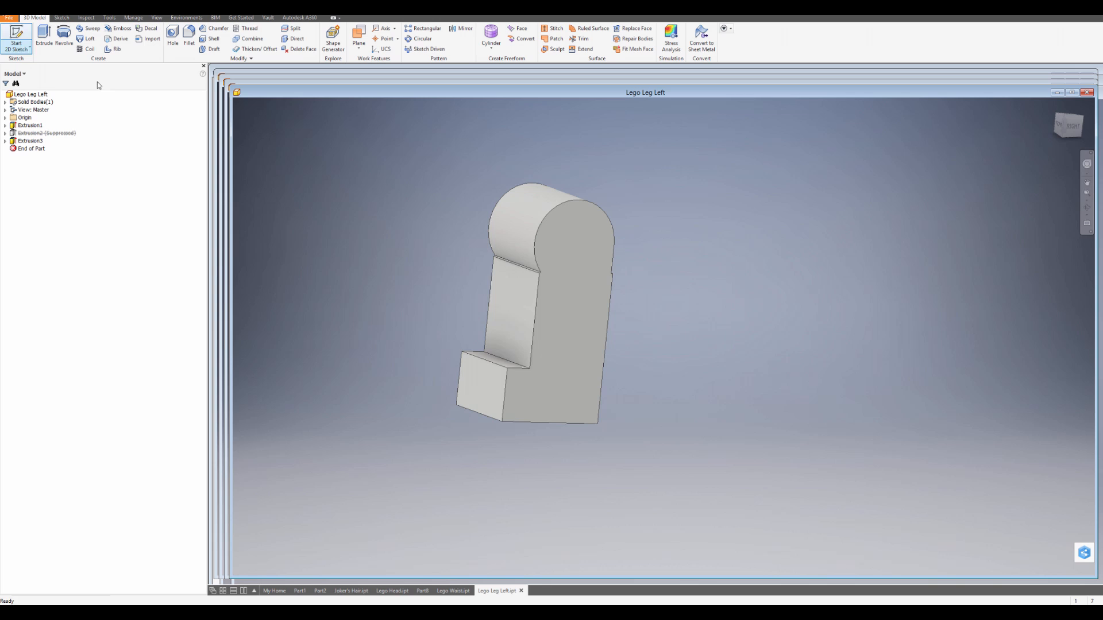
pyautogui.click(574, 252)
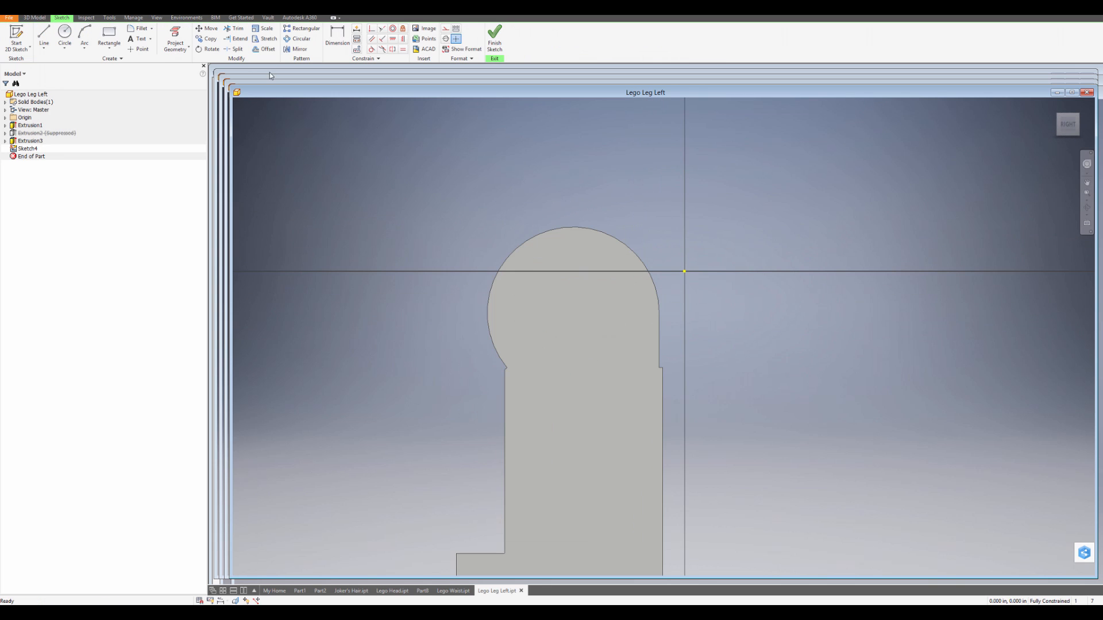
pyautogui.click(175, 39)
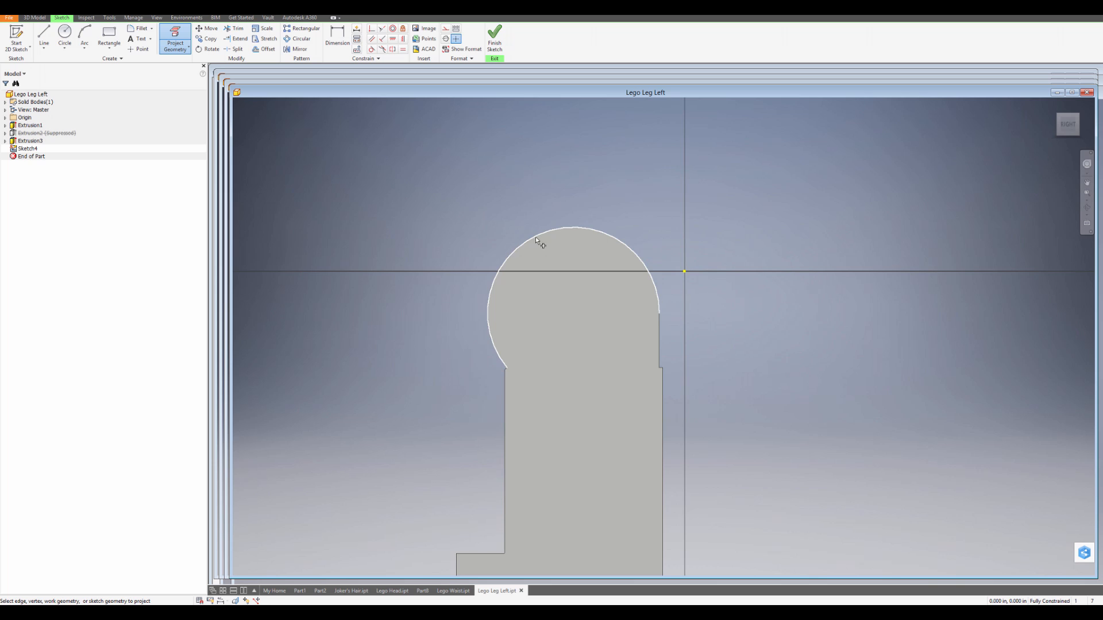
pyautogui.scroll(3, 574, 328)
pyautogui.click(580, 333)
# Step: Draw a 1 in diameter circle centred on the projected arc's centre point and finish the sketch
pyautogui.press('c')
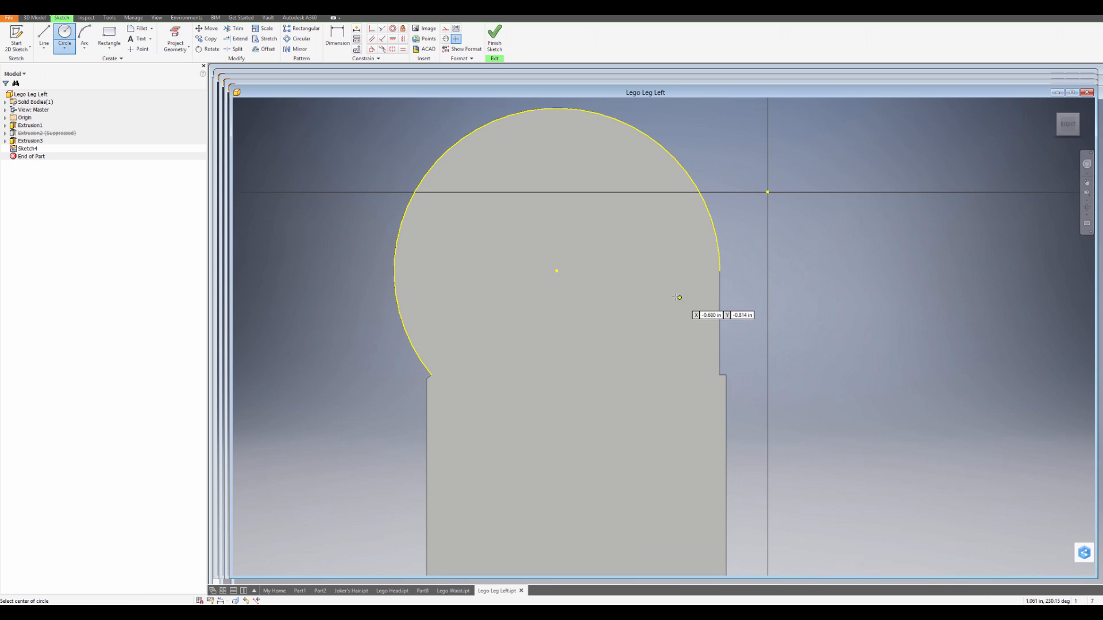
pyautogui.click(557, 270)
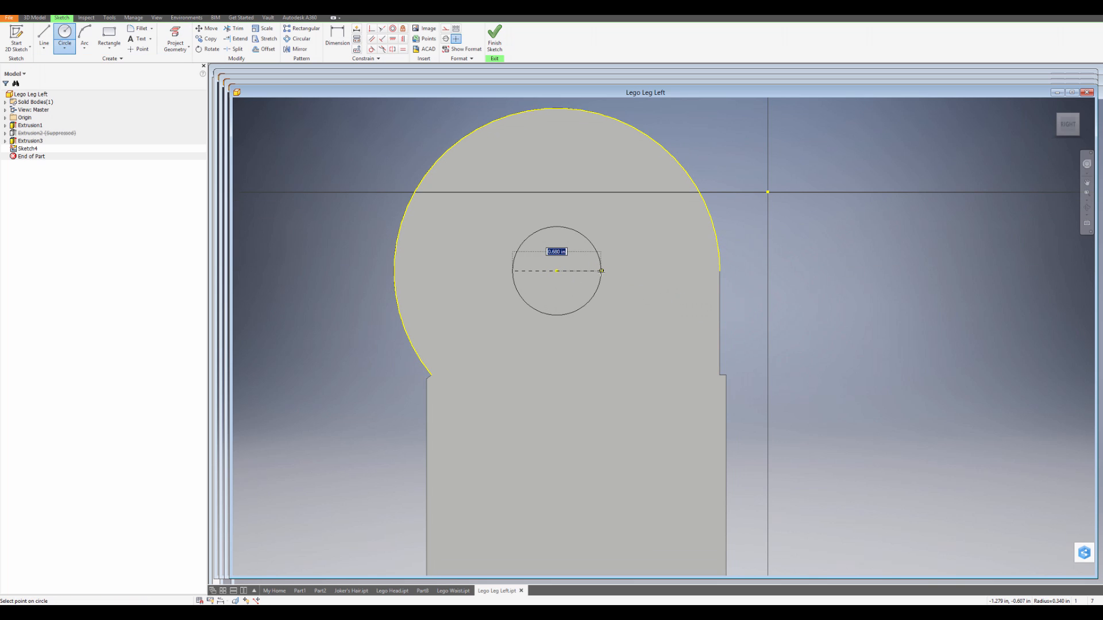
pyautogui.write('1')
pyautogui.press('Return')
pyautogui.click(494, 39)
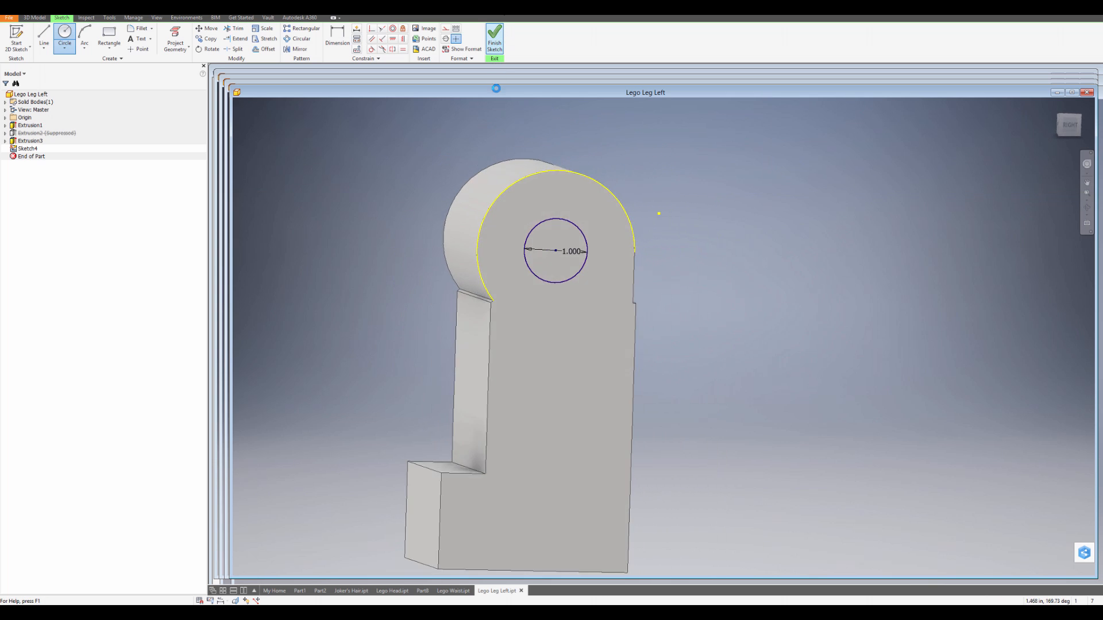
# Step: Cut the circle 0.5 in deep into the leg with a reversed extrusion to form the hip hole
pyautogui.press('e')
pyautogui.click(566, 241)
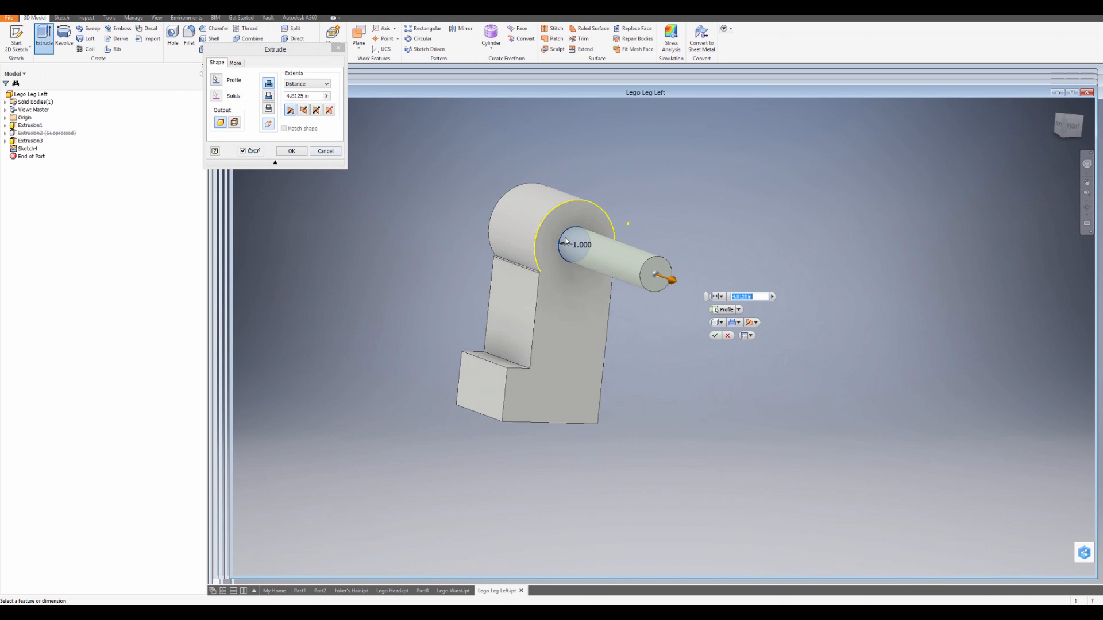
pyautogui.scroll(-3, 566, 241)
pyautogui.click(268, 95)
pyautogui.click(303, 110)
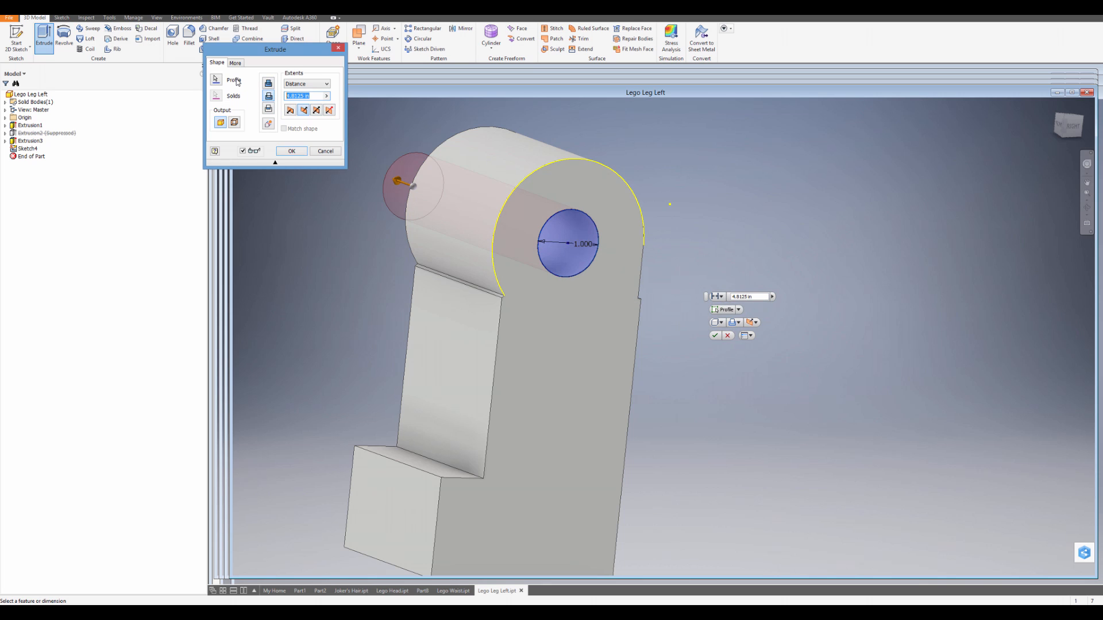
pyautogui.write('.5')
pyautogui.click(291, 150)
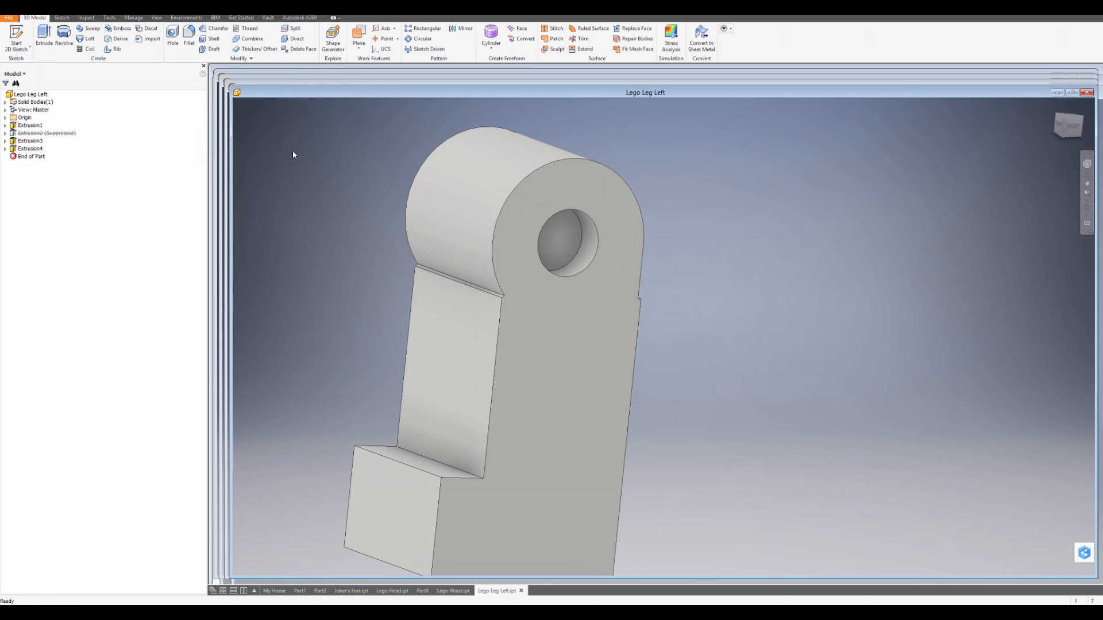
# Step: Save the modified part under the new name Lego Leg Right in the Lego Character Head folder
pyautogui.click(13, 19)
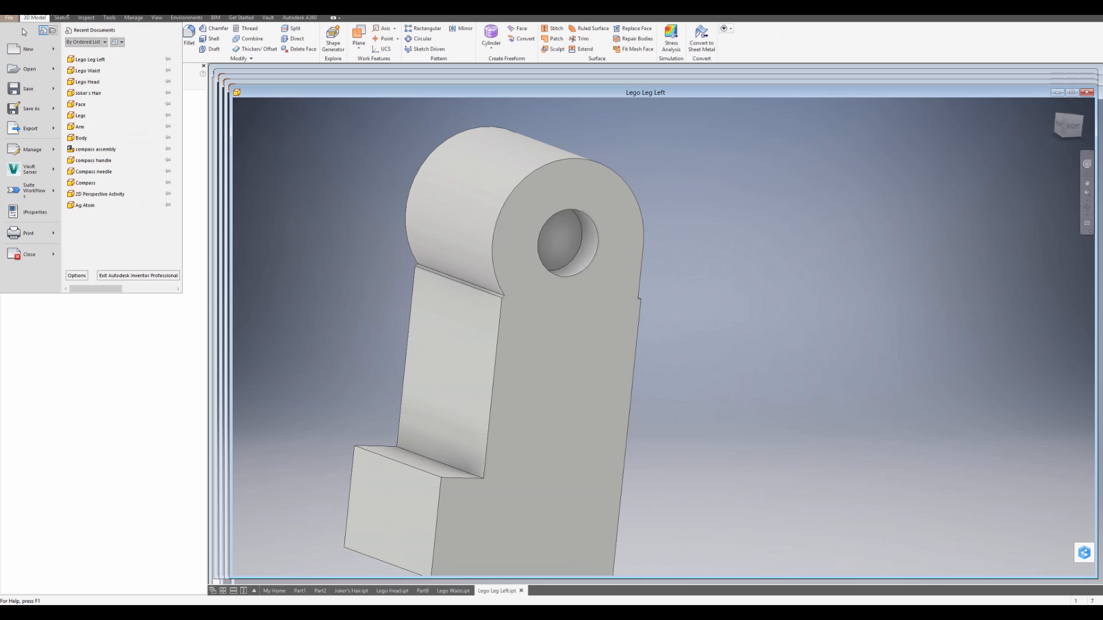
pyautogui.click(29, 109)
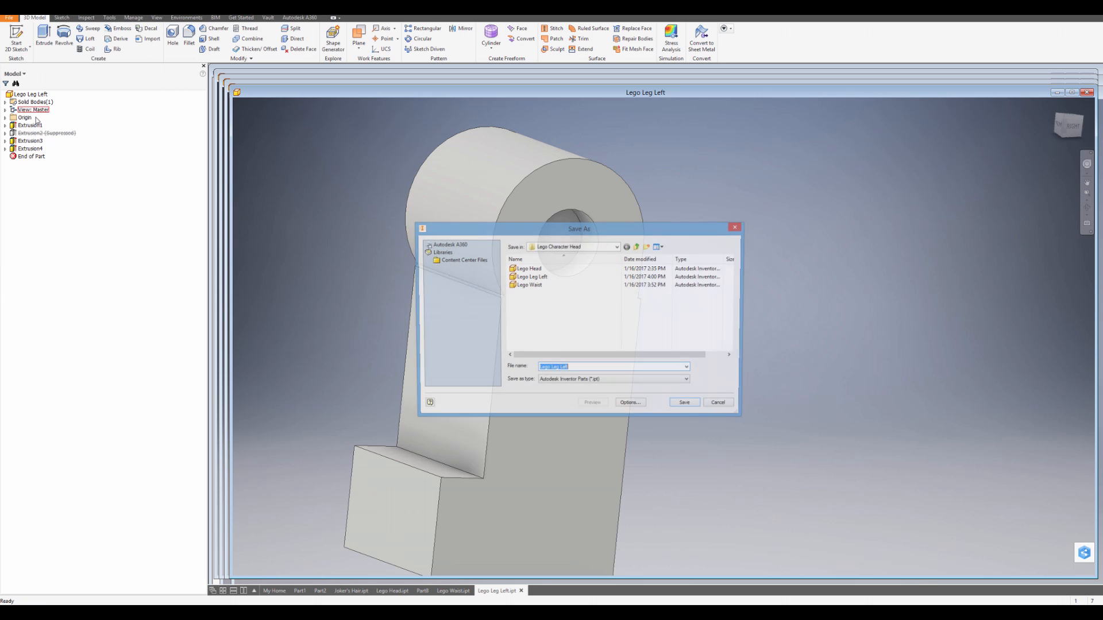
pyautogui.doubleClick(564, 369)
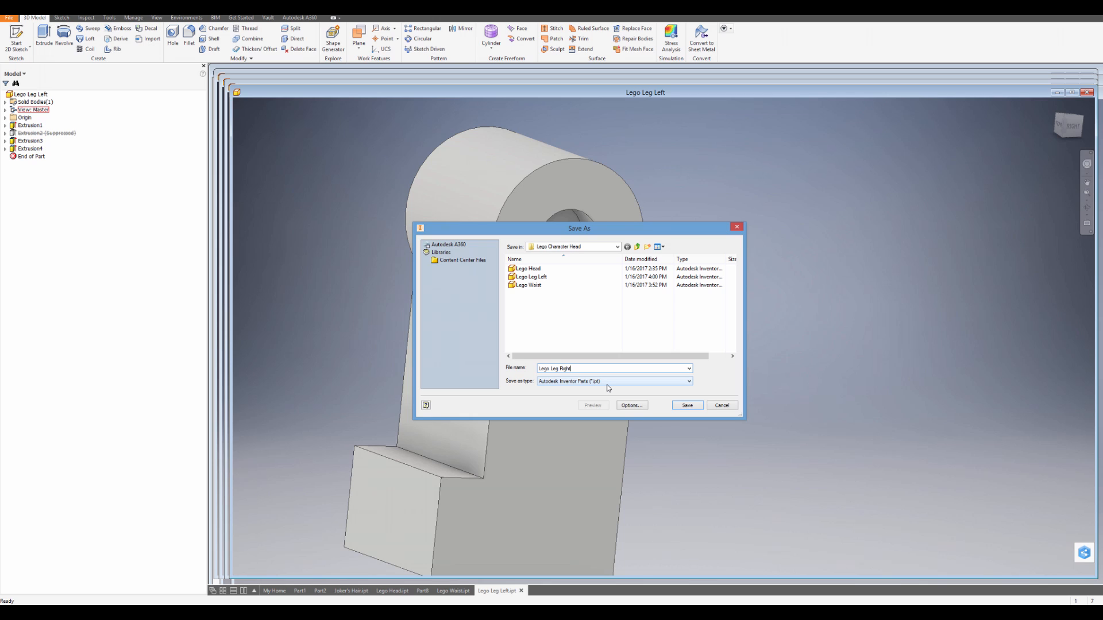
pyautogui.click(683, 406)
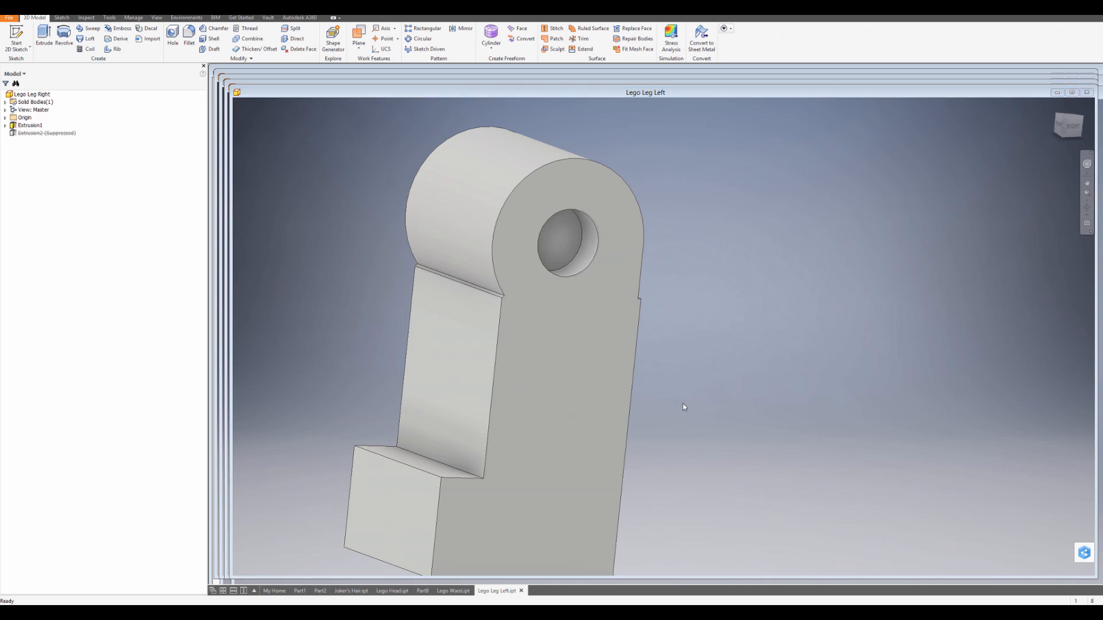
pyautogui.moveTo(665, 427); pyautogui.dragTo(577, 346, button='middle')
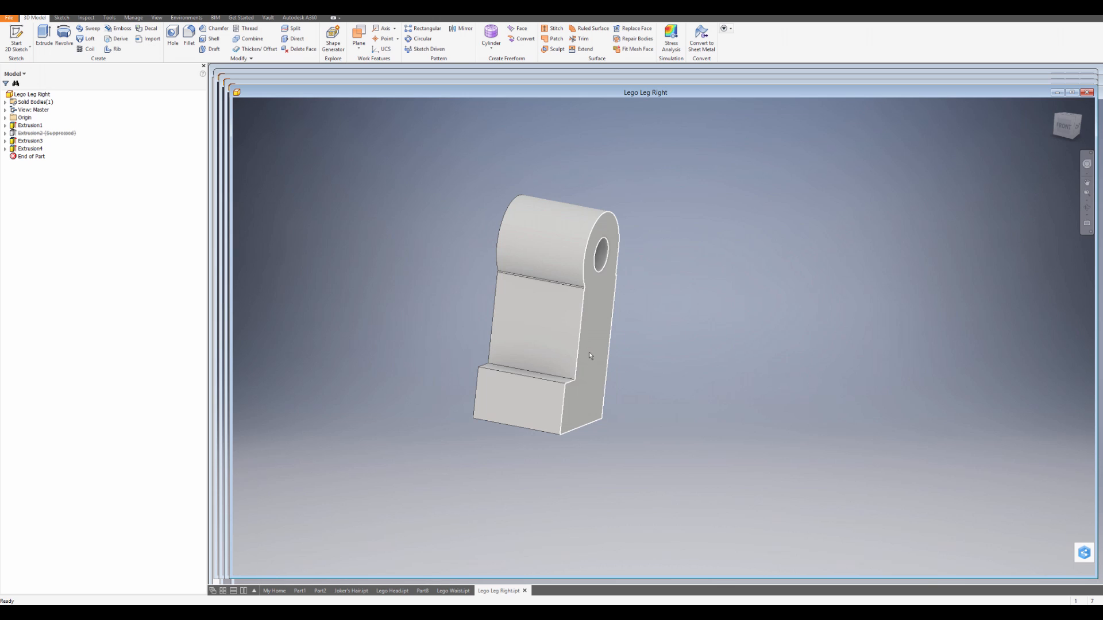
pyautogui.keyDown('shift'); pyautogui.moveTo(567, 352); pyautogui.dragTo(722, 319, button='middle'); pyautogui.keyUp('shift')
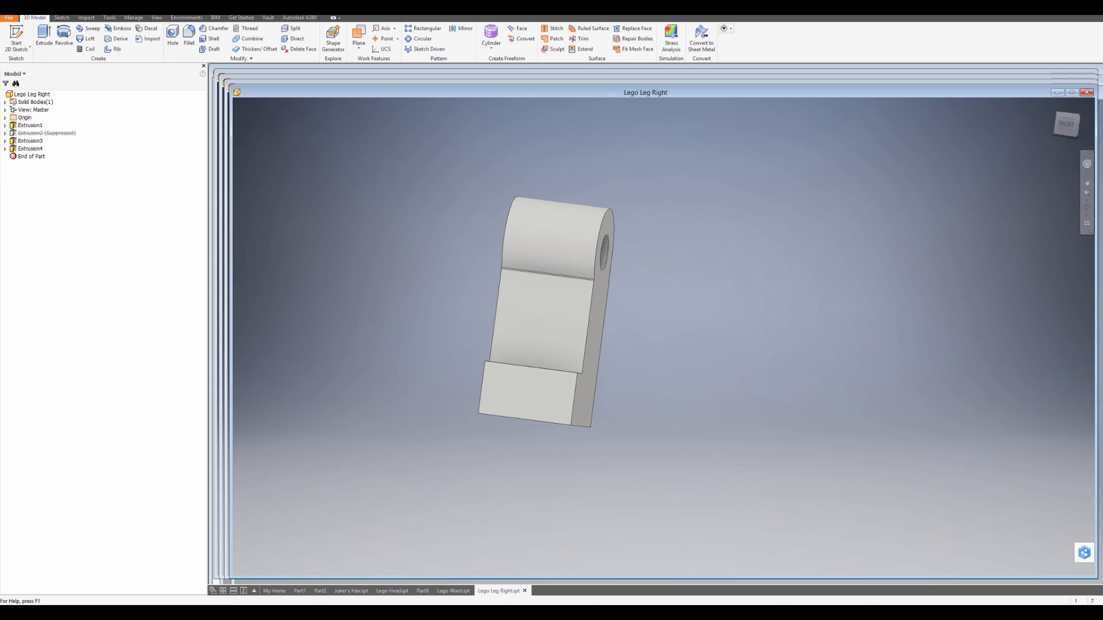